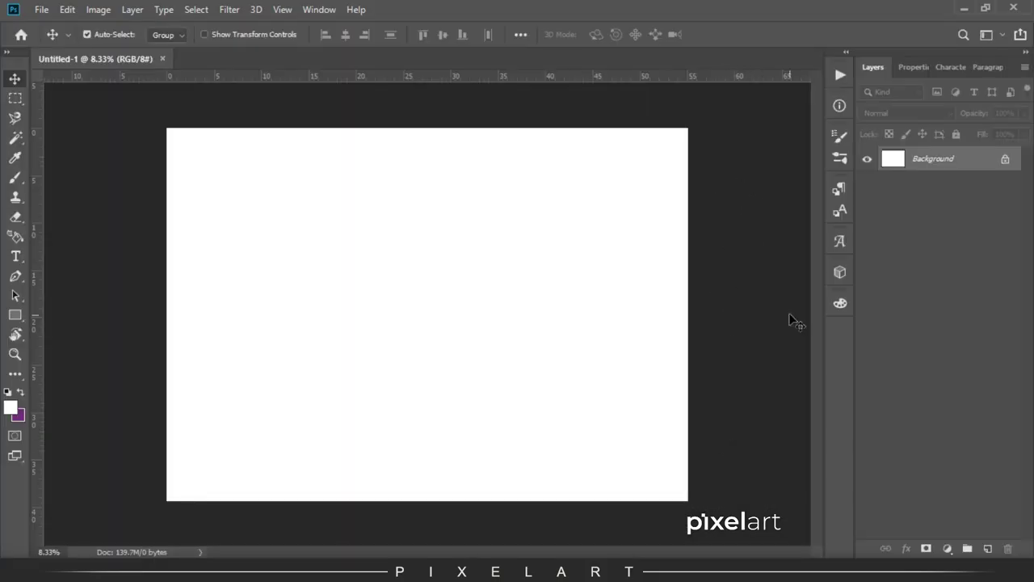
- Drag Cosmetic Fairness Cream Tubes Mockup.png from its folder onto the blank Photoshop canvas
click(383, 529)
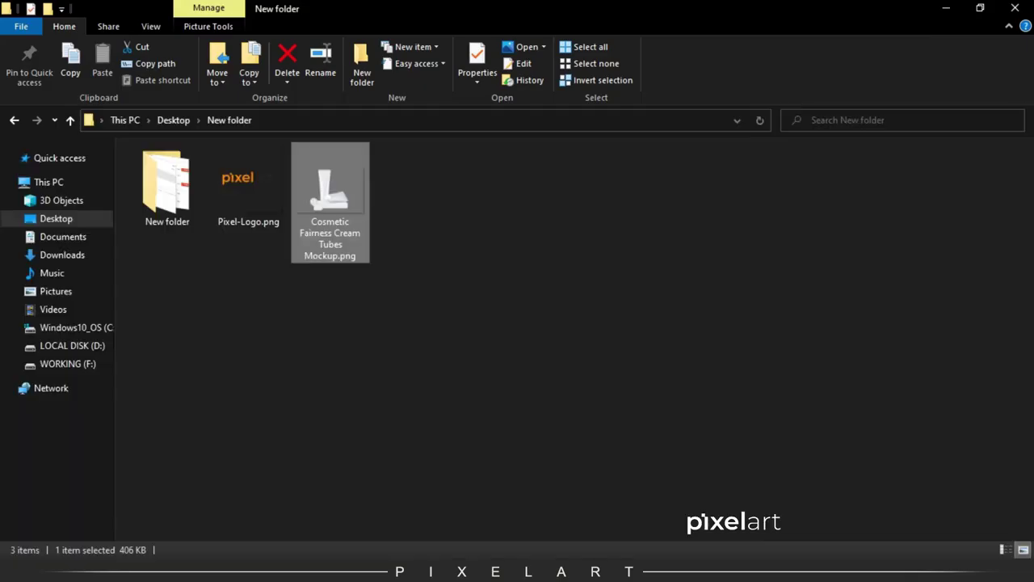
drag(344, 185, 333, 559)
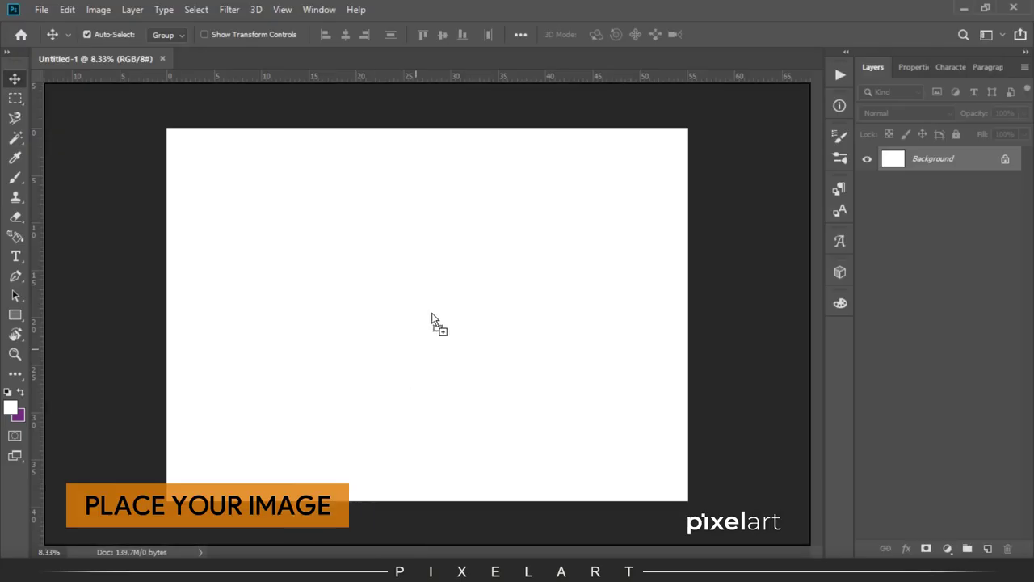
drag(333, 558, 432, 319)
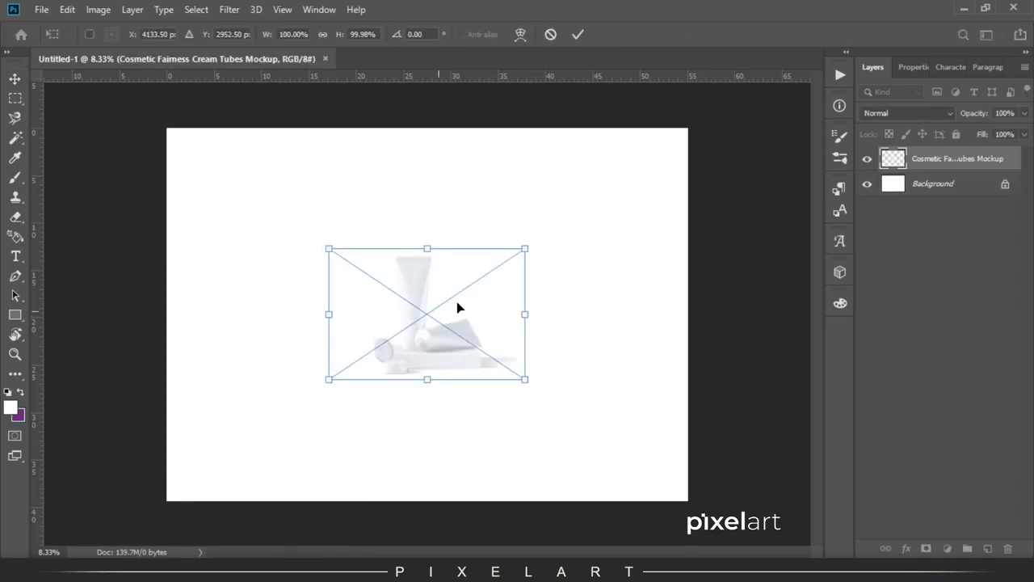
- Scale the placed mockup to fill most of the canvas, then zoom in on the tubes
drag(588, 221, 714, 169)
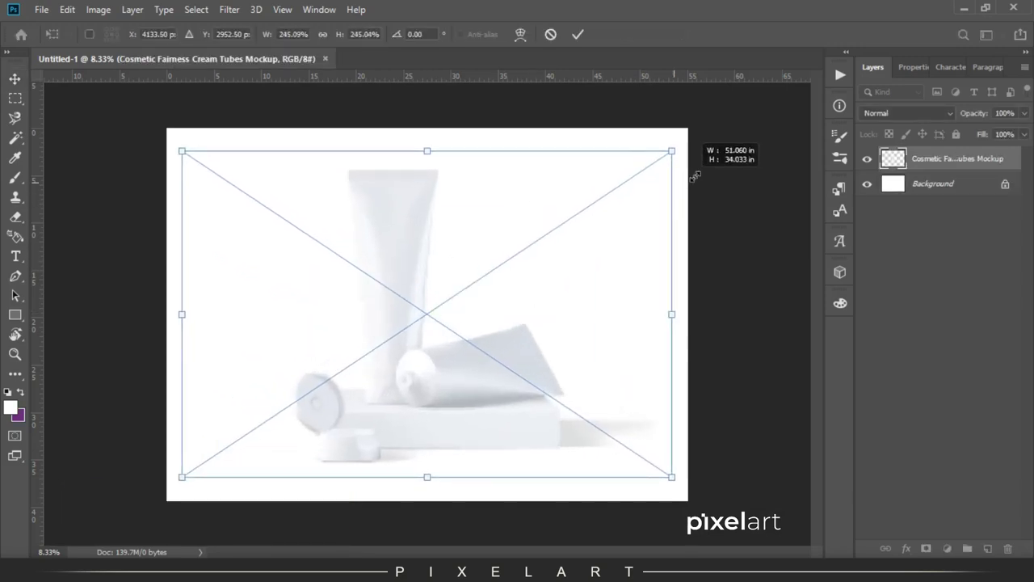
drag(714, 169, 707, 168)
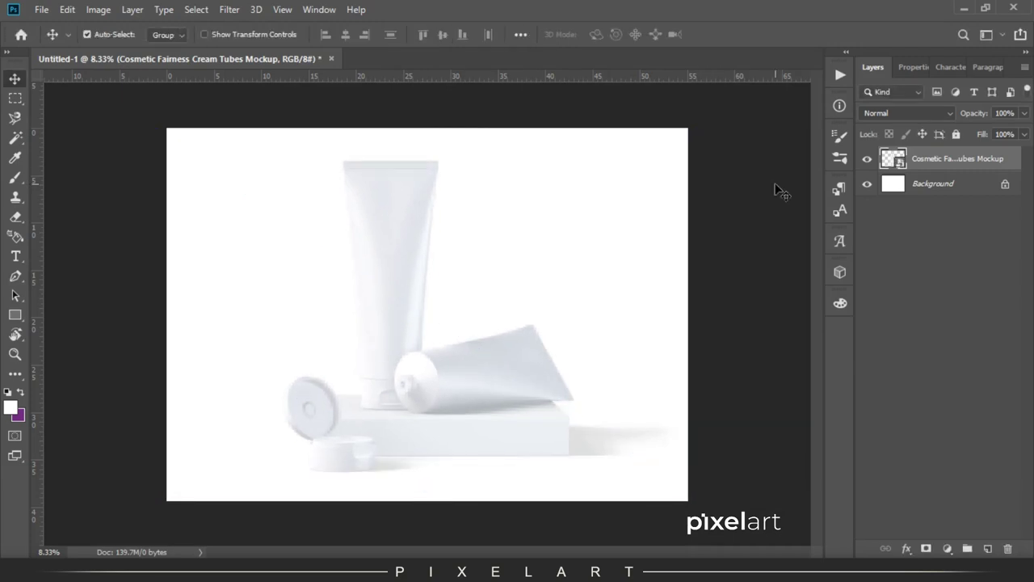
key(ctrl+plus)
mouse_move(404, 375)
mouse_down()
mouse_move(453, 226)
mouse_move(440, 490)
mouse_move(434, 243)
mouse_move(434, 427)
mouse_up()
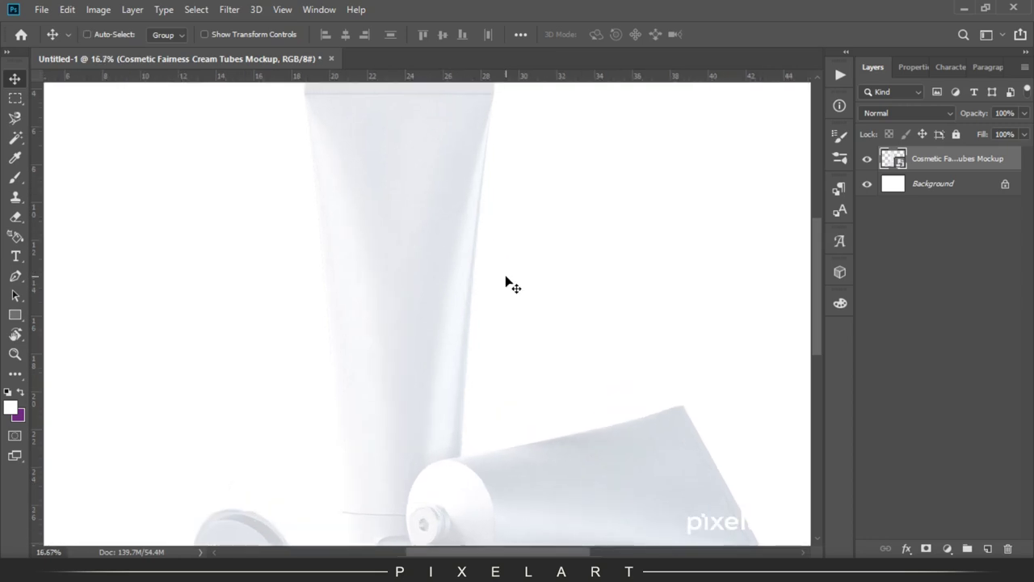
mouse_move(459, 399)
mouse_down()
mouse_move(441, 203)
mouse_move(441, 270)
mouse_move(356, 223)
mouse_move(402, 224)
mouse_move(426, 513)
mouse_move(451, 484)
mouse_up()
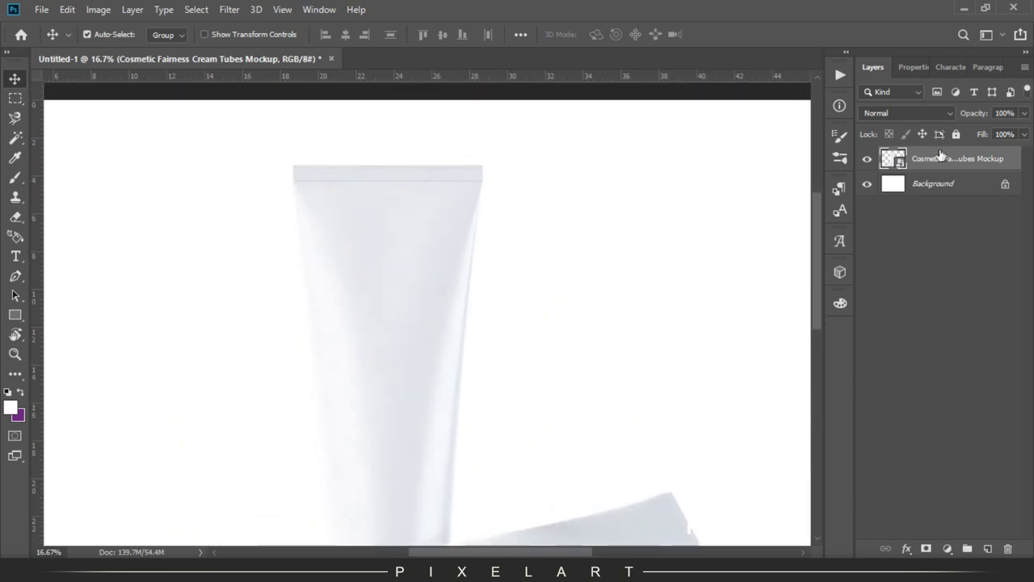
- Trace the upright tube's outline with the Pen tool
key(ctrl+plus)
drag(411, 224, 402, 388)
mouse_move(405, 340)
mouse_down()
mouse_move(474, 312)
mouse_move(447, 104)
mouse_move(480, 538)
mouse_up()
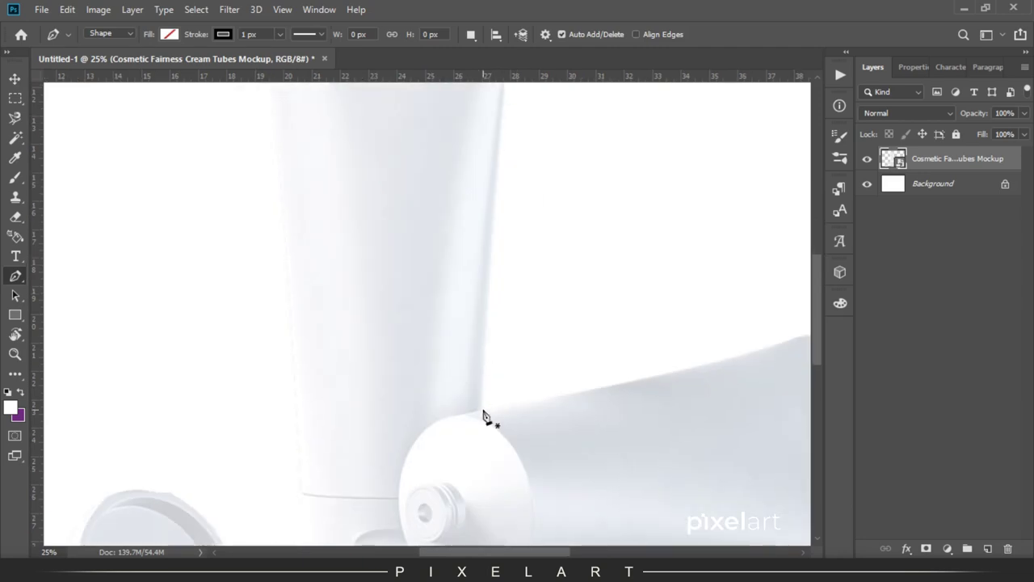
key(ctrl+plus)
key(ctrl+plus)
key(ctrl+plus)
click(651, 238)
click(558, 258)
mouse_move(433, 311)
mouse_down()
mouse_move(404, 466)
mouse_move(502, 382)
mouse_up()
scroll(404, 468, down, 5)
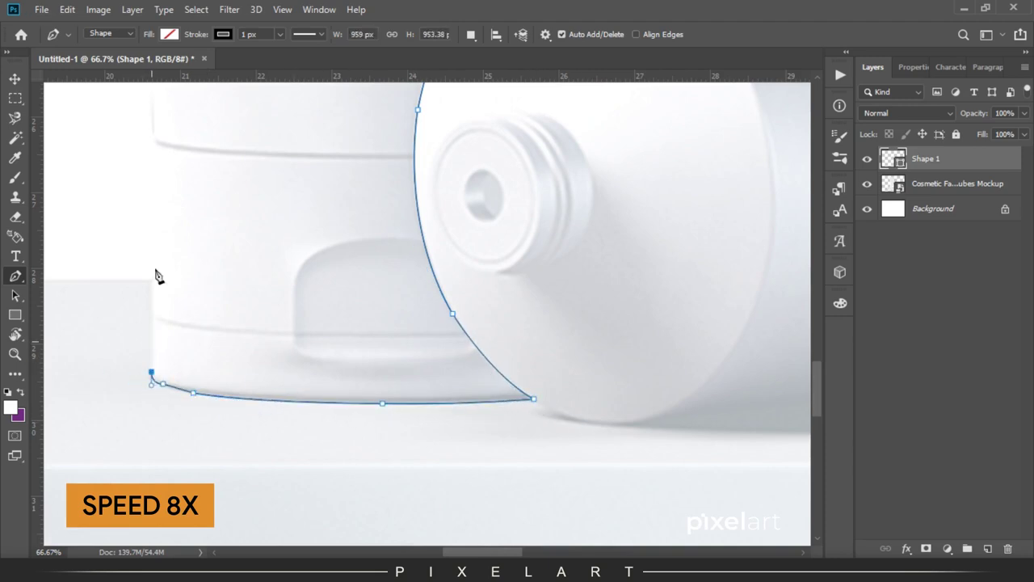
scroll(157, 276, up, 5)
click(212, 178)
key(ctrl+minus)
key(ctrl+minus)
click(595, 331)
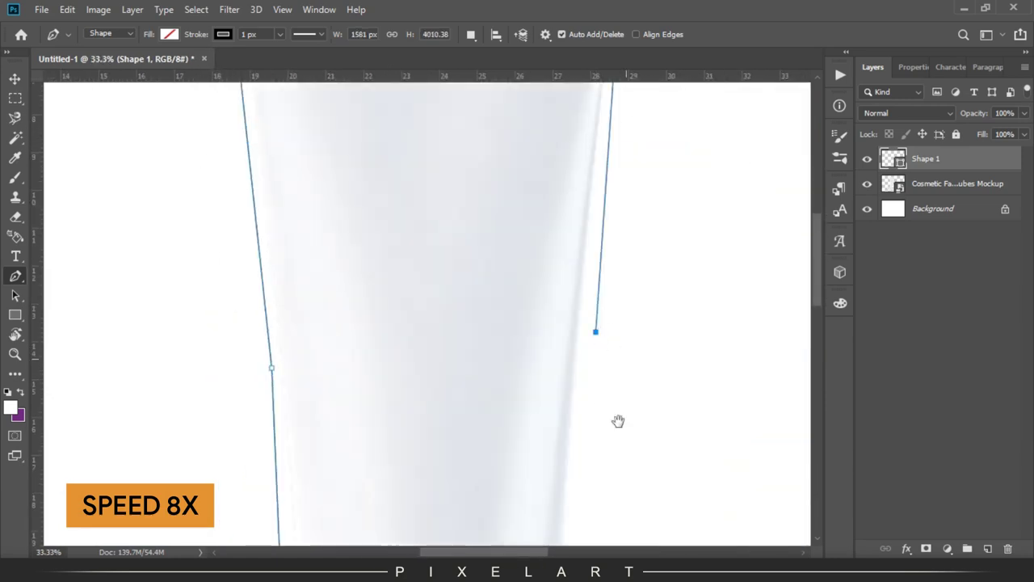
- Turn the outline into a selection, copy it to a new layer named Tube 1, and hide it
key(ctrl+Return)
click(67, 9)
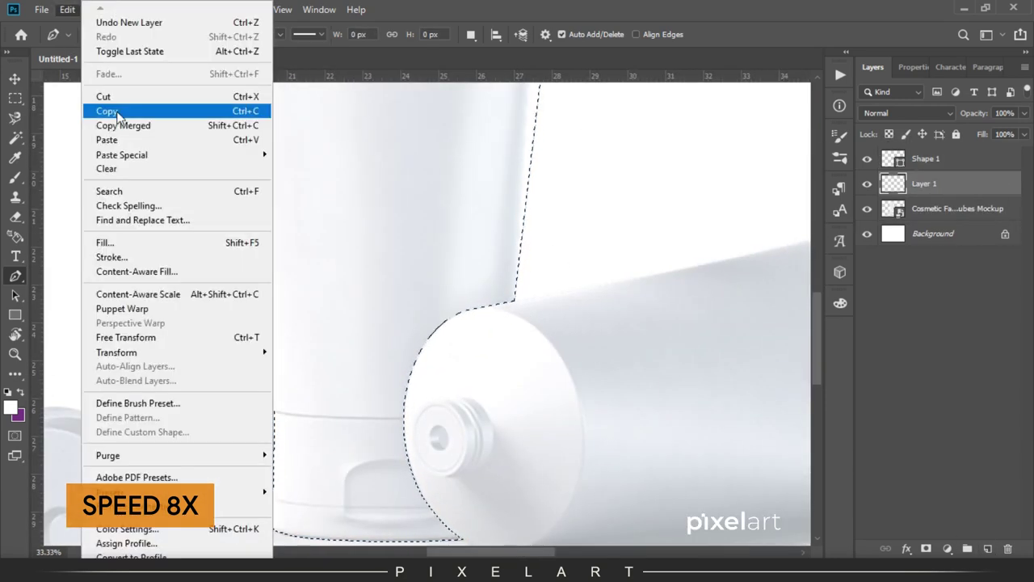
click(107, 111)
click(867, 183)
double_click(925, 158)
click(867, 158)
click(867, 183)
key(ctrl+minus)
key(ctrl+minus)
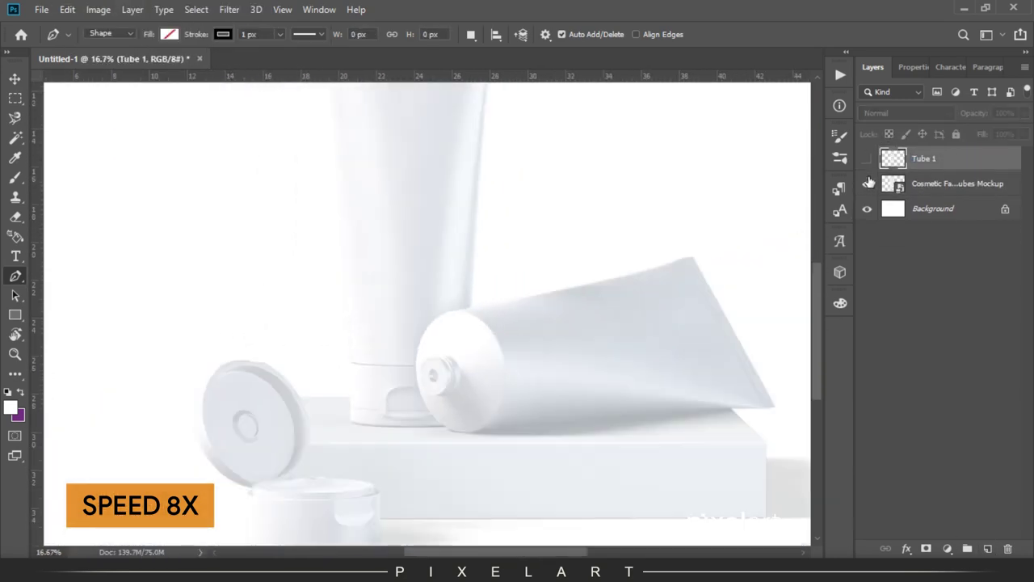
- On the mockup layer, trace the lying tube's outline with the Pen tool
click(876, 183)
key(ctrl+plus)
key(ctrl+plus)
click(311, 383)
drag(356, 287, 388, 247)
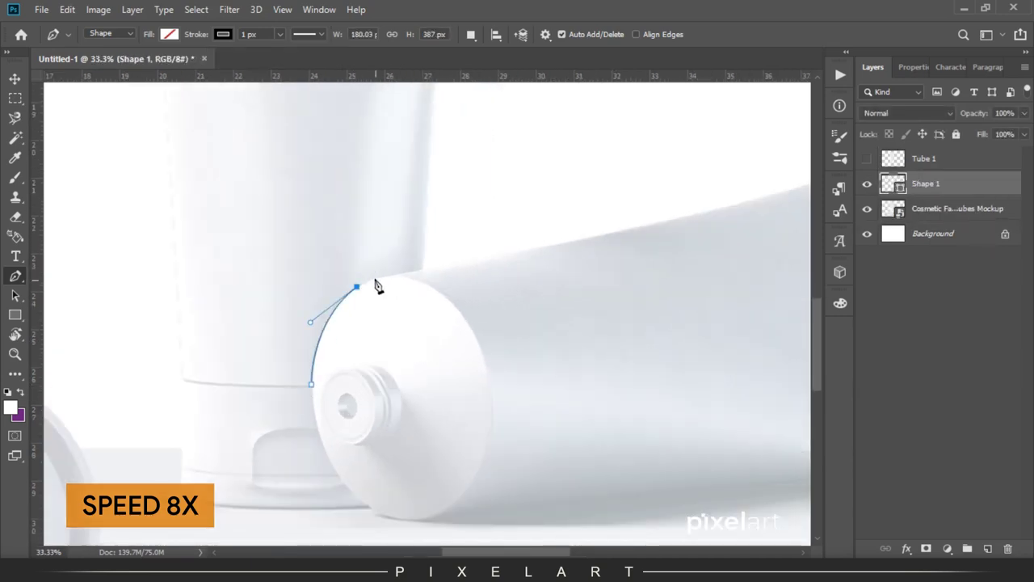
scroll(428, 275, down, 5)
scroll(428, 275, right, 5)
click(688, 86)
click(768, 261)
click(731, 258)
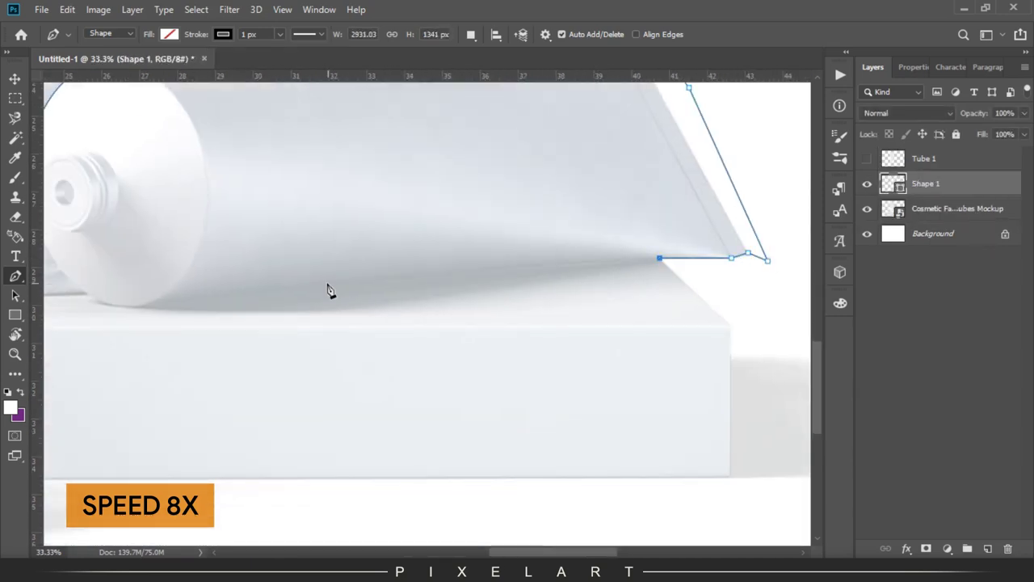
click(145, 311)
scroll(392, 231, left, 5)
scroll(369, 218, up, 3)
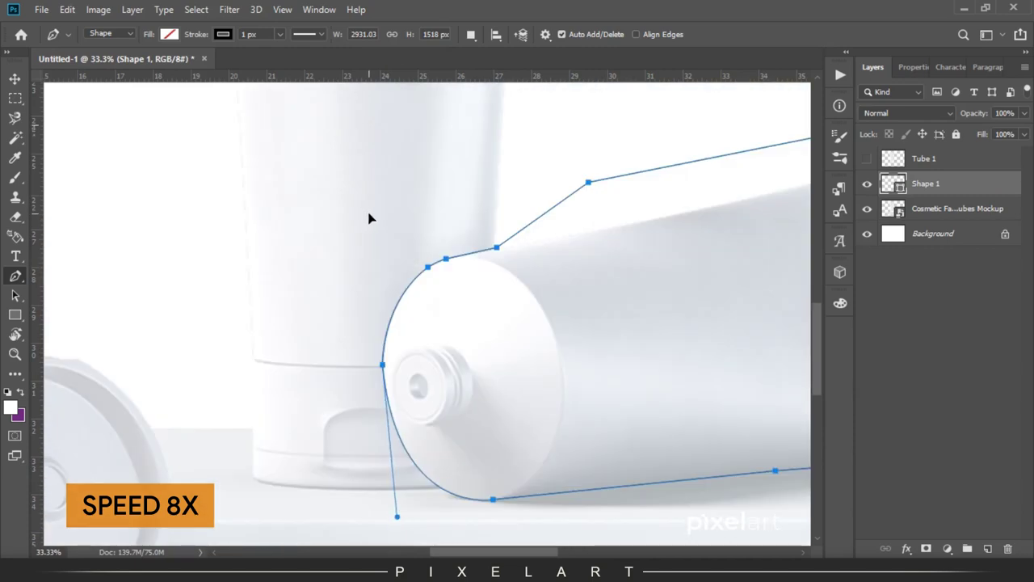
- Select the lying tube, Copy Merged and paste it as a layer named Tube 2
ctrl+click(891, 185)
click(67, 9)
click(173, 127)
click(67, 9)
click(347, 175)
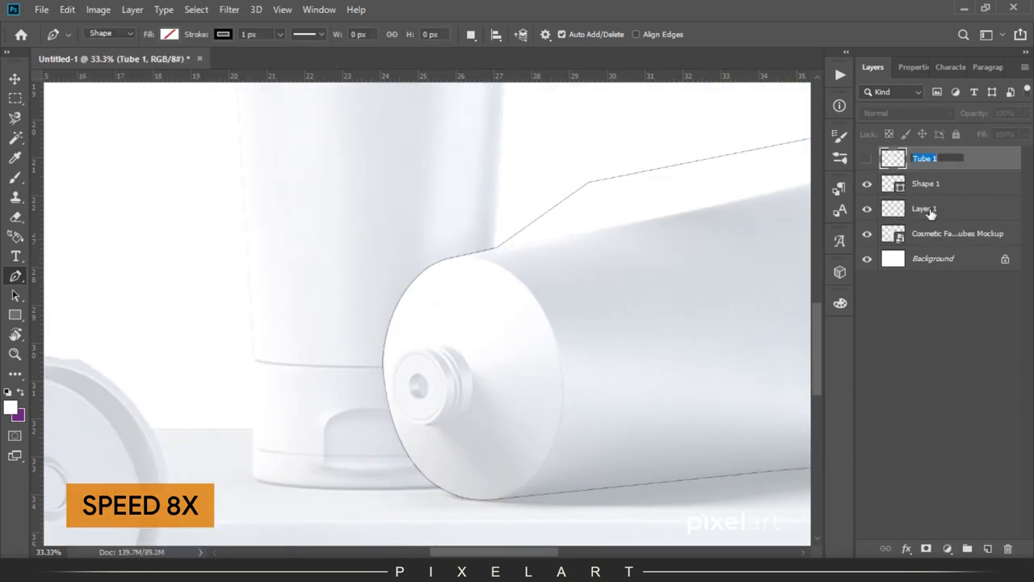
double_click(925, 183)
text(Tube 2)
key(Return)
scroll(422, 320, down, 2)
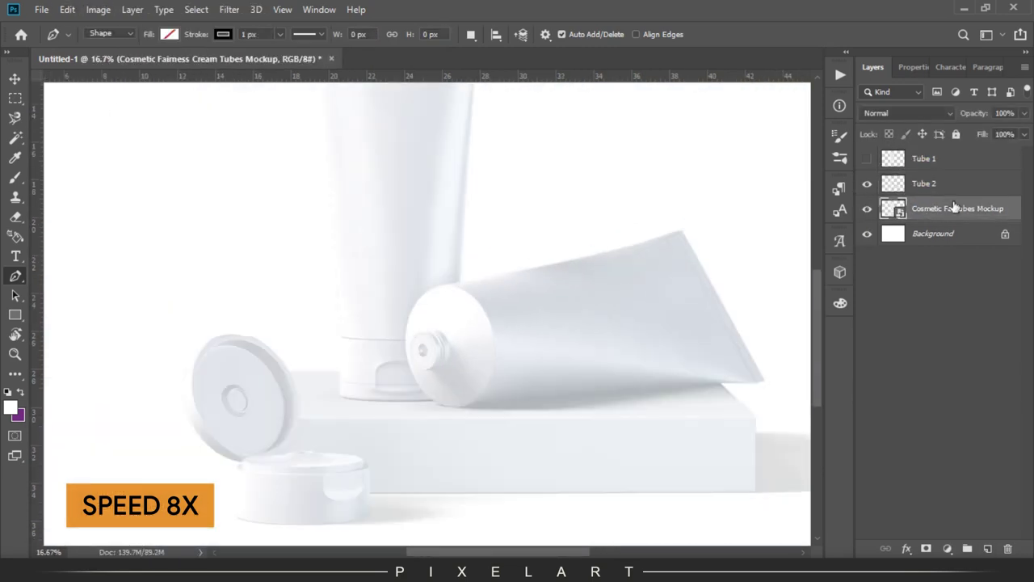
- On the mockup layer, pen-trace around the open cap's lid
click(953, 208)
scroll(280, 304, up, 2)
click(424, 322)
click(356, 239)
click(198, 304)
click(299, 512)
drag(351, 488, 367, 344)
click(320, 456)
click(325, 499)
drag(407, 501, 430, 499)
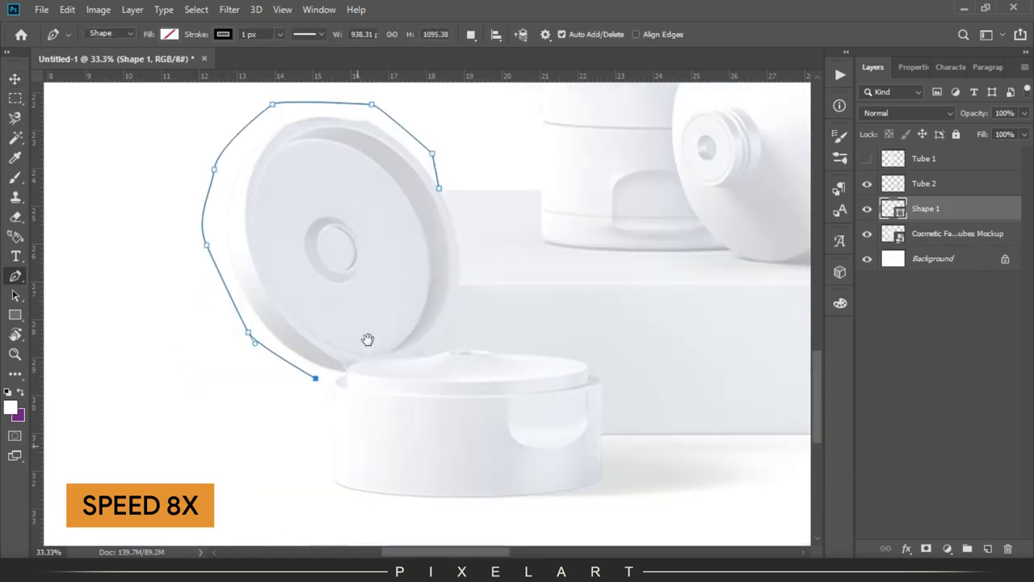
- Finish the cap outline up the body and over the cap top
scroll(604, 394, up, 1)
click(325, 363)
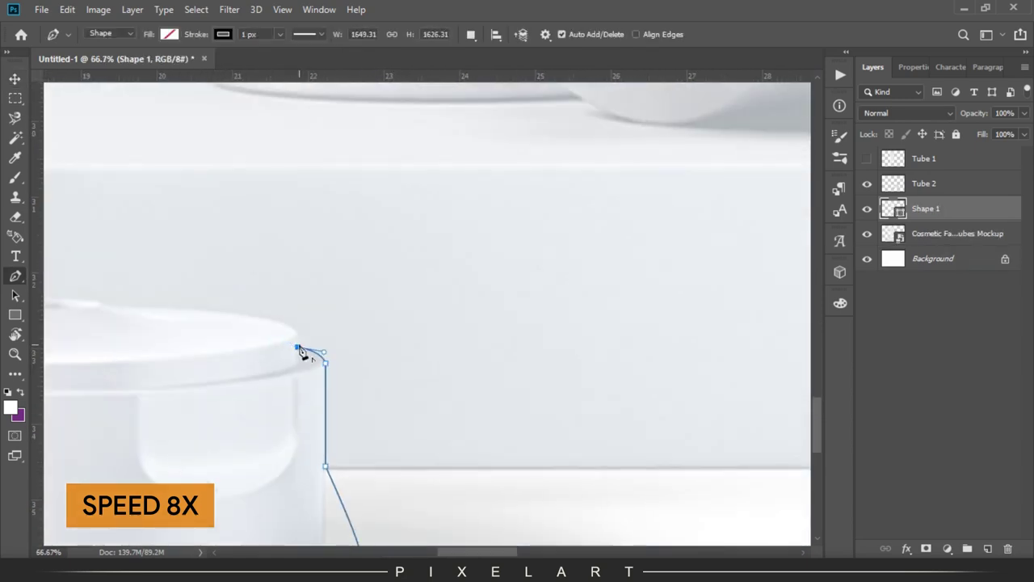
drag(251, 321, 467, 328)
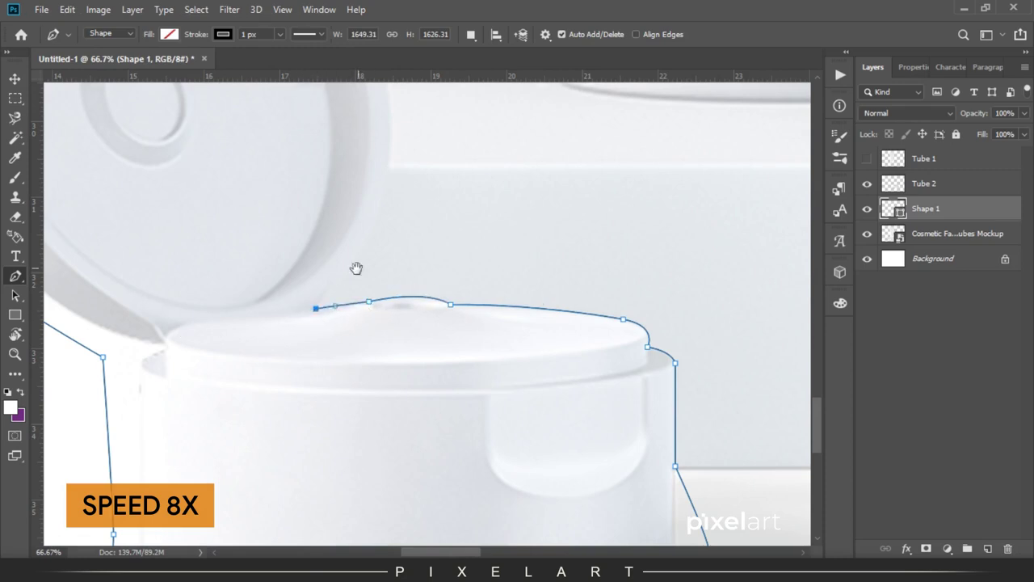
drag(360, 275, 331, 365)
drag(332, 333, 338, 317)
- Turn the cap outline into a selection and copy it to a layer named Tube 2 (cap)
key(ctrl+Return)
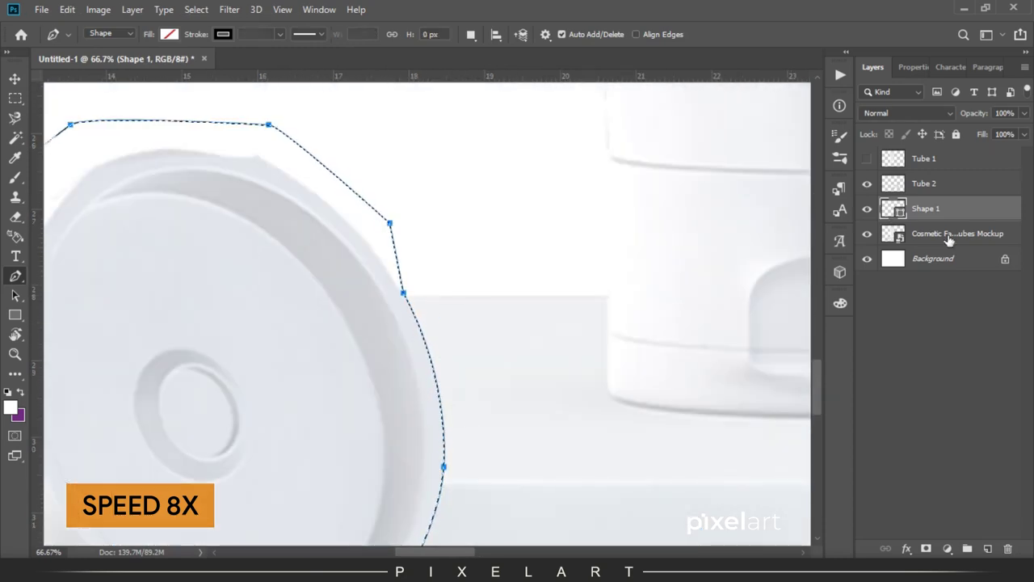
click(953, 233)
key(ctrl+j)
double_click(924, 233)
text(Tube 2 ()
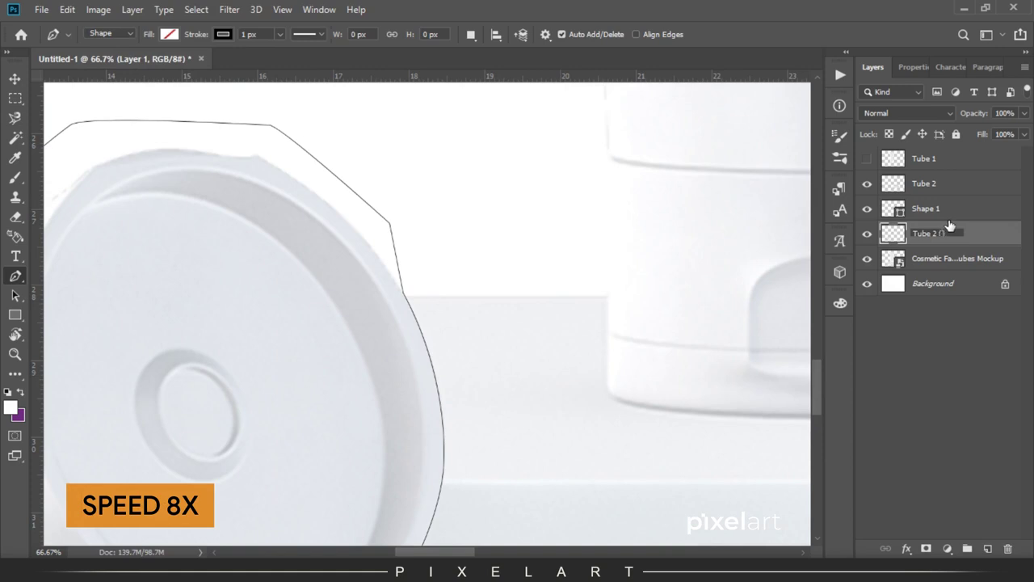
- Delete the leftover Shape 1 layer and reselect the mockup layer
click(926, 209)
key(Delete)
key(ctrl+minus)
key(ctrl+minus)
key(ctrl+minus)
click(958, 234)
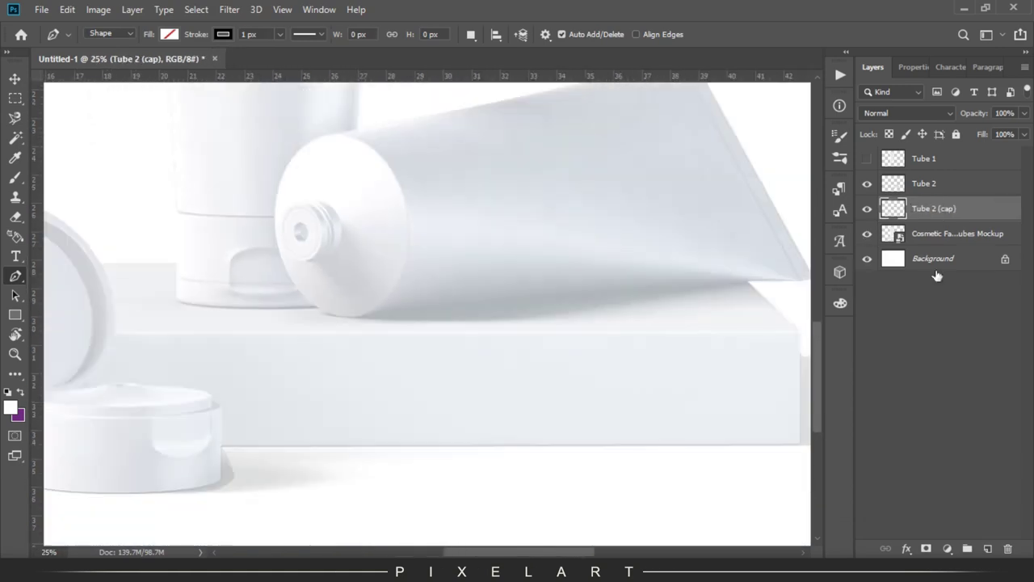
- Pen-trace the block's right edge and its curve along the tubes' underside
drag(686, 311, 667, 455)
click(664, 444)
click(664, 333)
click(612, 283)
scroll(431, 300, down, 2)
drag(396, 312, 406, 324)
scroll(396, 312, up, 5)
drag(226, 310, 88, 307)
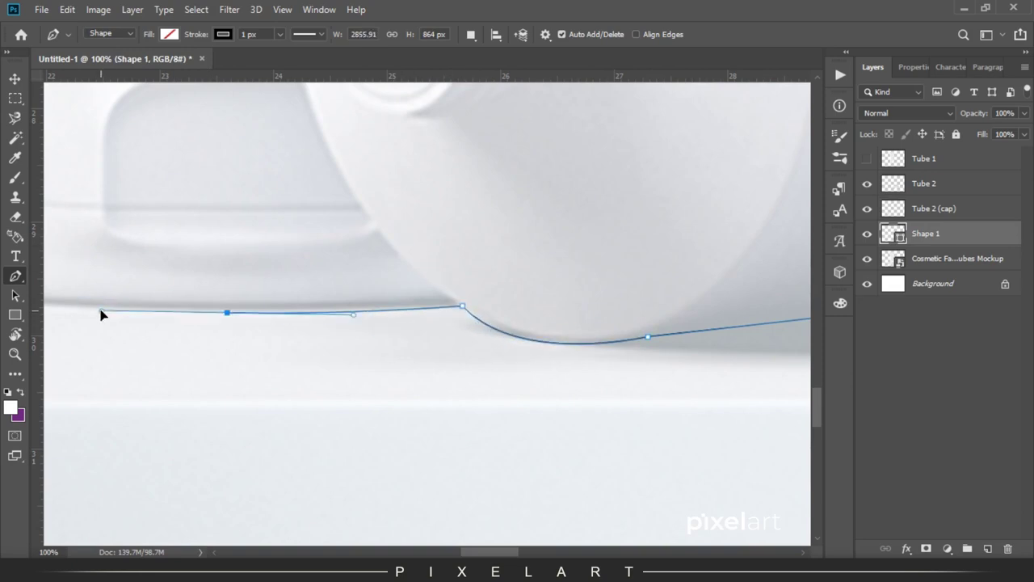
scroll(242, 307, left, 5)
drag(376, 295, 272, 277)
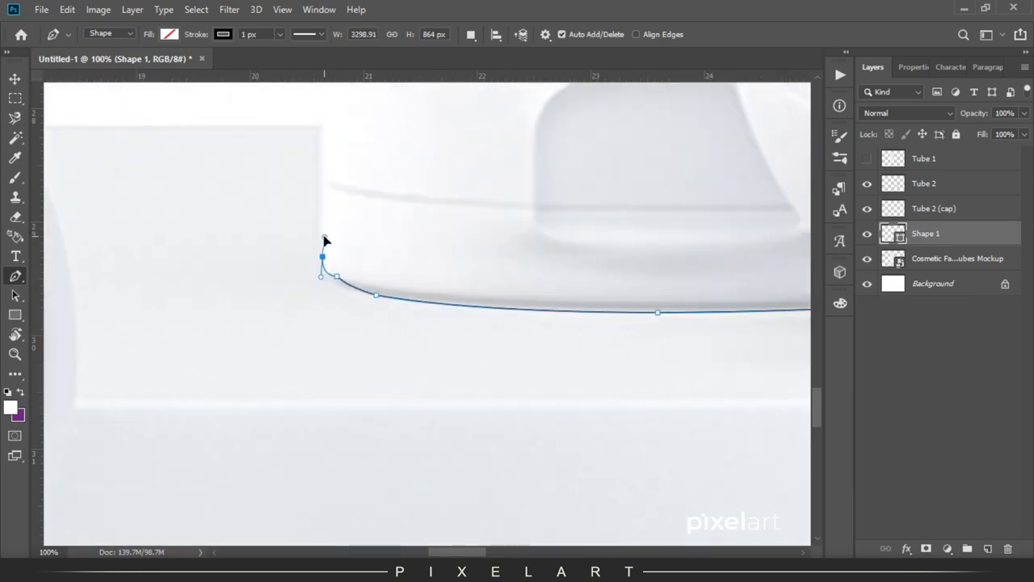
- Continue the block outline around its corners and close the path
click(323, 110)
scroll(322, 110, down, 2)
click(344, 199)
click(273, 199)
click(235, 219)
scroll(313, 311, up, 1)
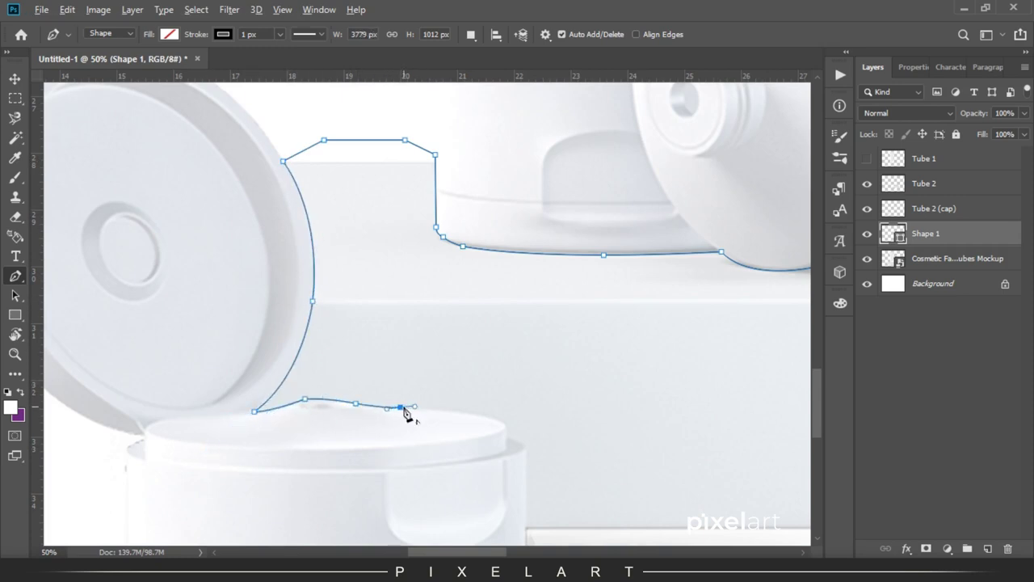
scroll(527, 459, down, 1)
scroll(522, 396, down, 5)
click(492, 341)
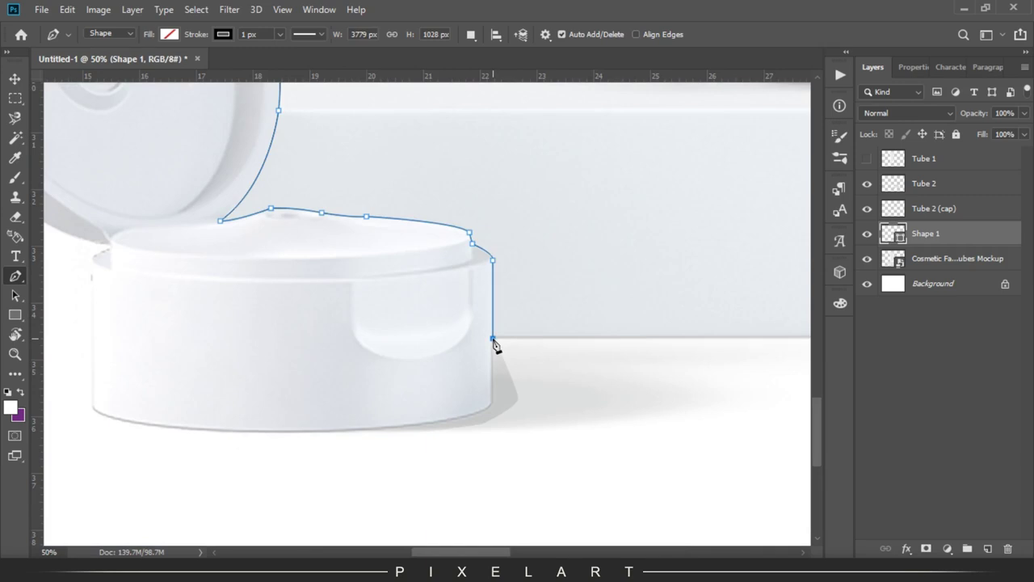
scroll(491, 341, down, 2)
click(778, 343)
- Copy the selected block to a new layer named base and hide the original mockup
key(ctrl+Return)
click(929, 260)
key(ctrl+shift+alt+n)
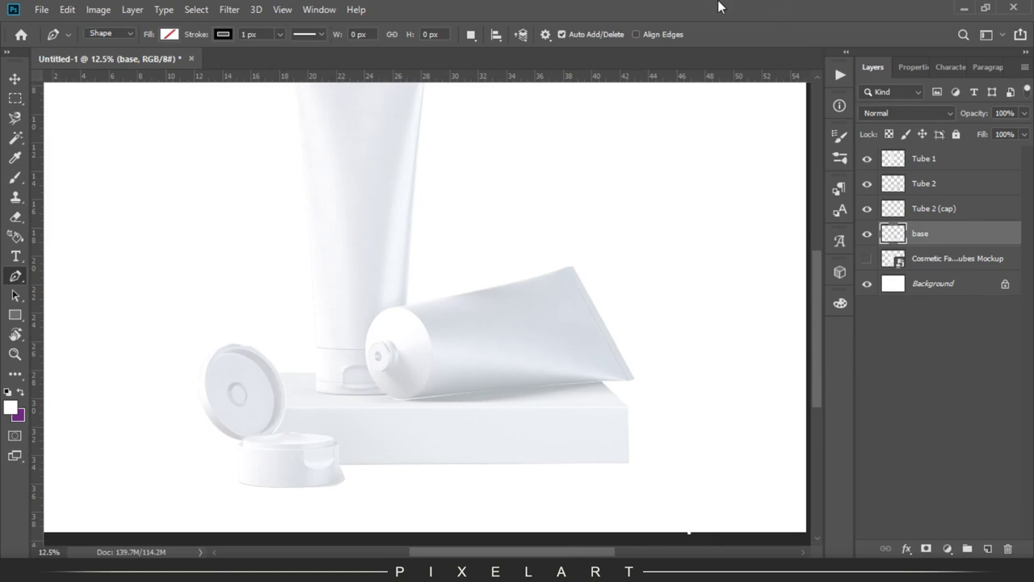
key(v)
click(867, 259)
click(866, 259)
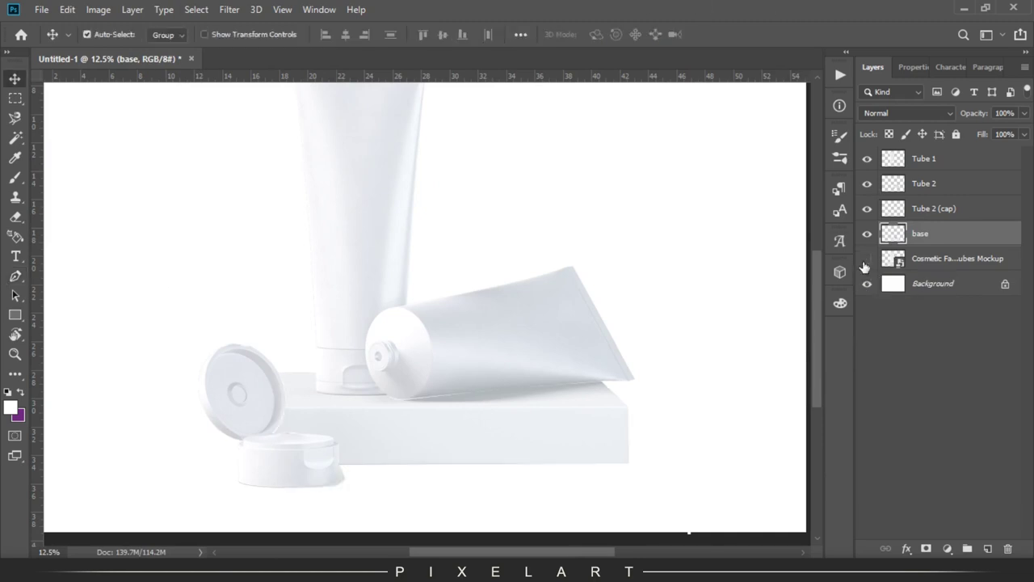
- With Tube 1 selected, draw a rectangle around the standing tube
click(490, 302)
scroll(489, 302, up, 3)
key(u)
drag(311, 137, 465, 470)
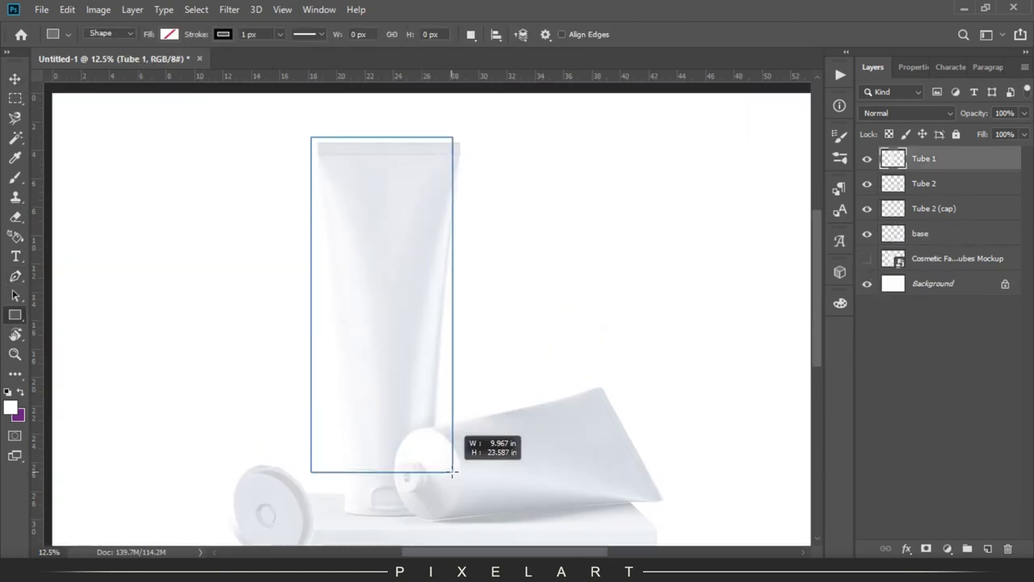
click(871, 162)
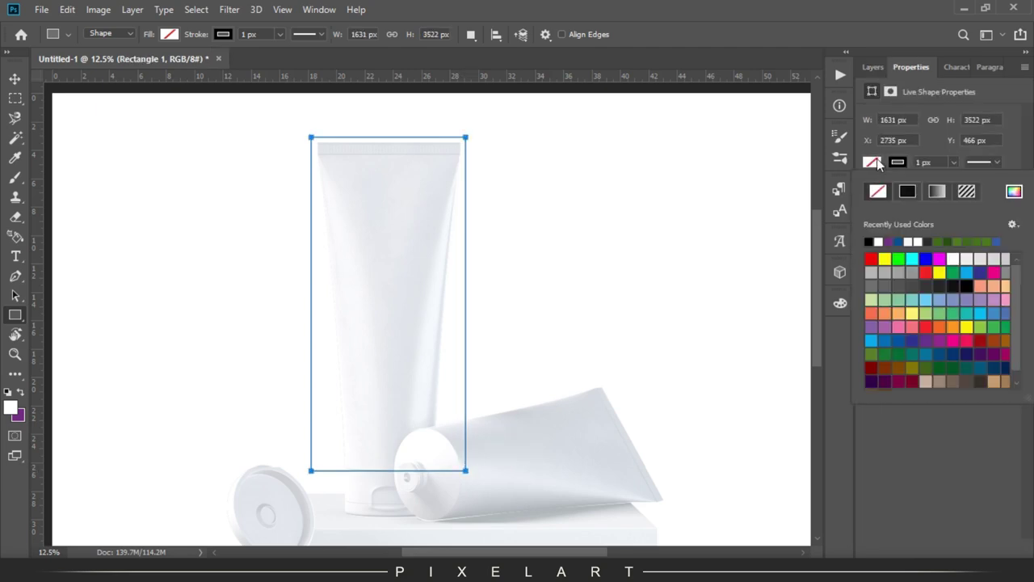
click(869, 241)
click(876, 192)
- Fill the rectangle with dark green and lower its opacity to 33%
key(v)
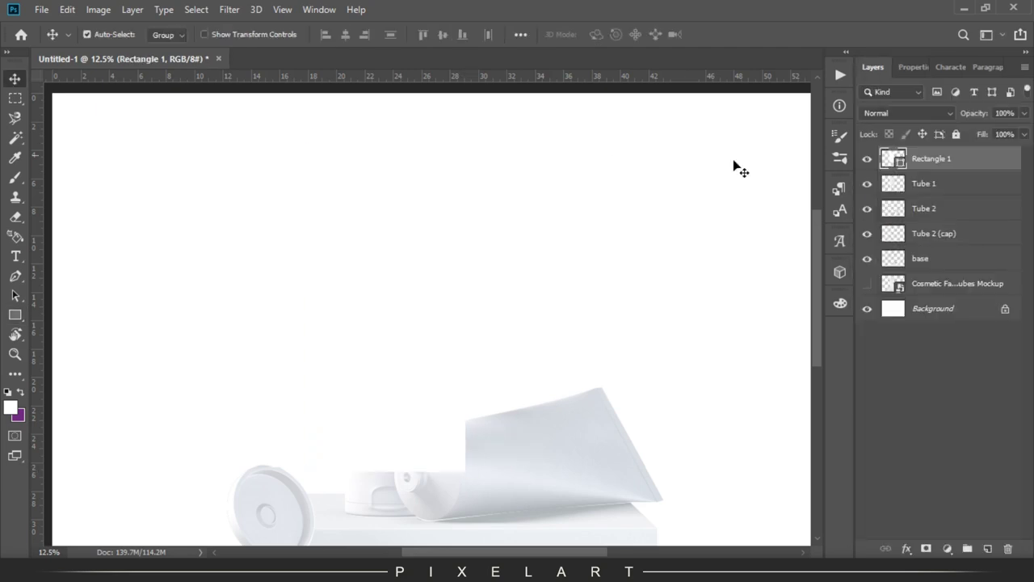
click(912, 67)
click(873, 161)
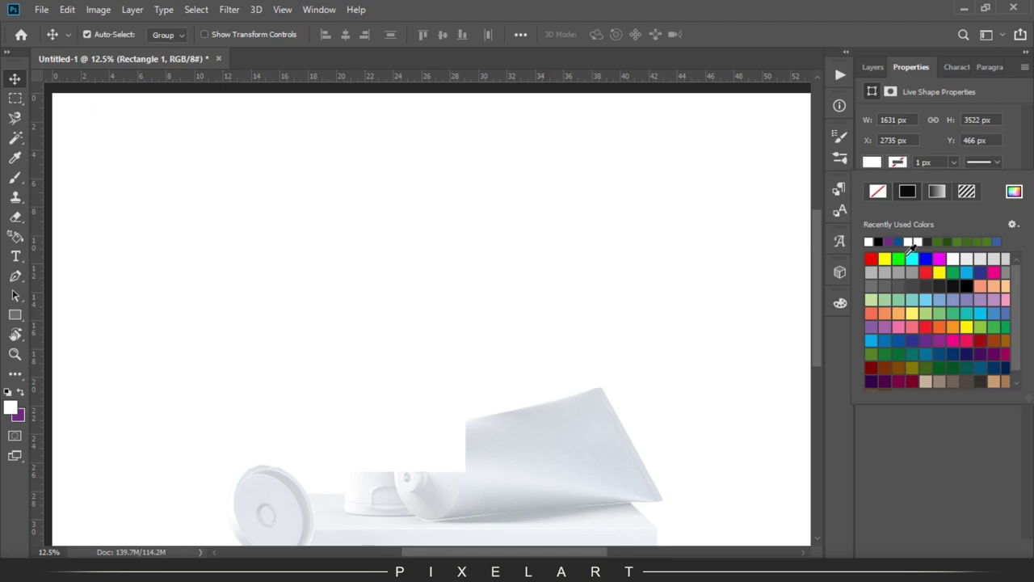
click(920, 252)
click(873, 67)
drag(973, 113, 929, 111)
- Free-transform the green rectangle, tapering its bottom corners toward the tube
key(ctrl+plus)
drag(366, 182, 366, 142)
key(ctrl+t)
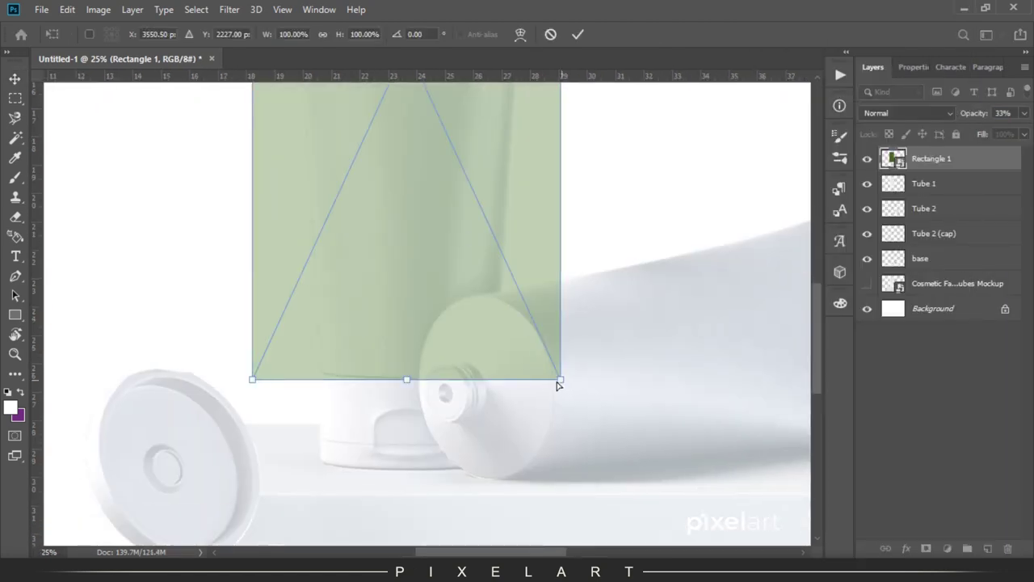
drag(561, 386, 506, 377)
drag(251, 377, 310, 377)
- Warp the rectangle so its corners, left edge and top match the tube's outline
right_click(509, 377)
click(521, 377)
drag(308, 379, 349, 385)
mouse_move(510, 380)
mouse_down()
mouse_move(514, 415)
mouse_move(514, 221)
mouse_move(547, 155)
mouse_up()
drag(496, 462, 478, 460)
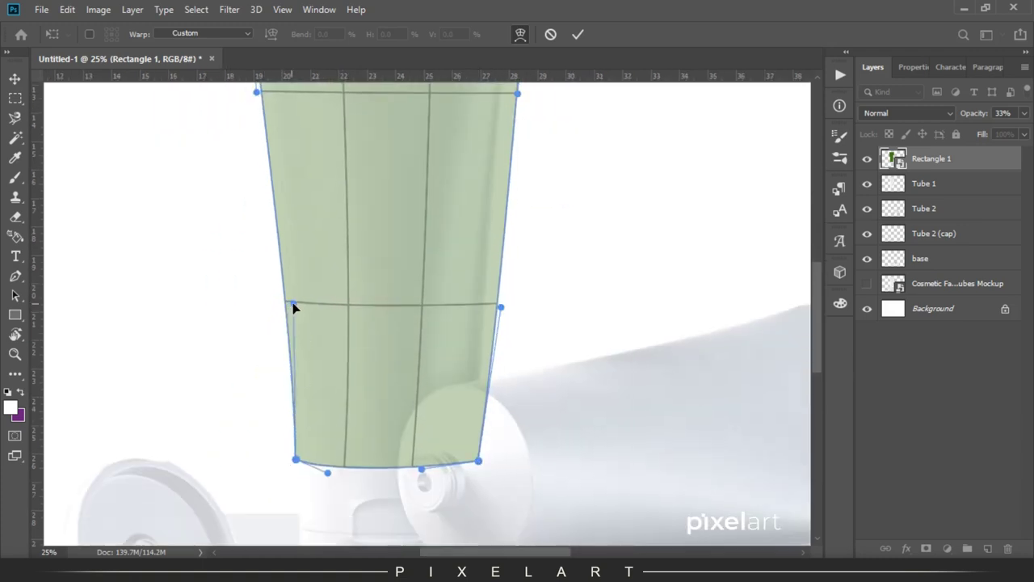
drag(273, 305, 319, 352)
scroll(303, 348, up, 5)
drag(512, 349, 512, 356)
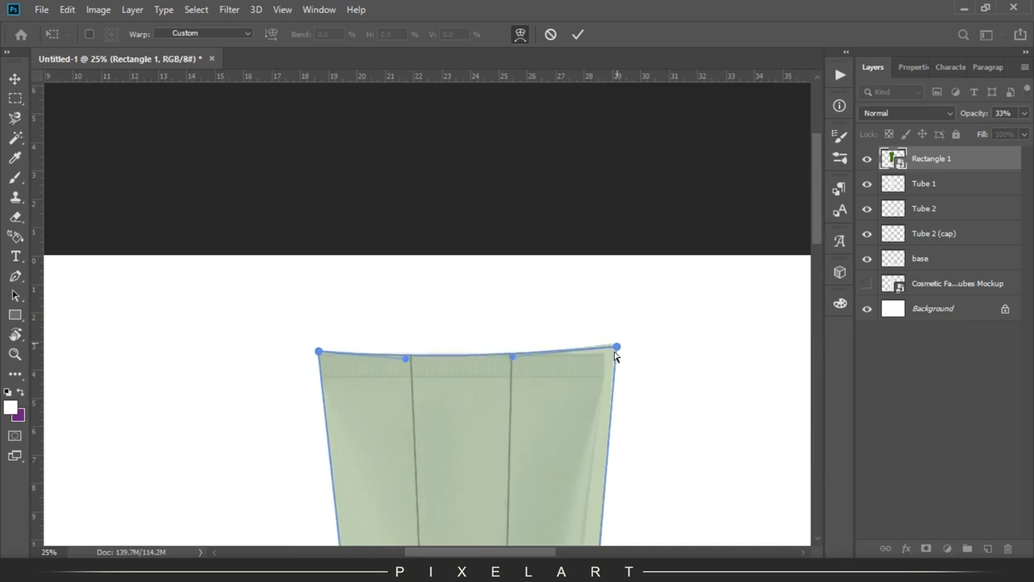
drag(614, 344, 605, 354)
scroll(406, 359, down, 5)
- Refine the warp along the tube, apply it, and load the standing tube's outline as a selection
mouse_move(591, 272)
mouse_down()
mouse_move(558, 293)
mouse_move(572, 297)
mouse_move(574, 283)
mouse_up()
scroll(584, 376, down, 1)
scroll(568, 300, up, 5)
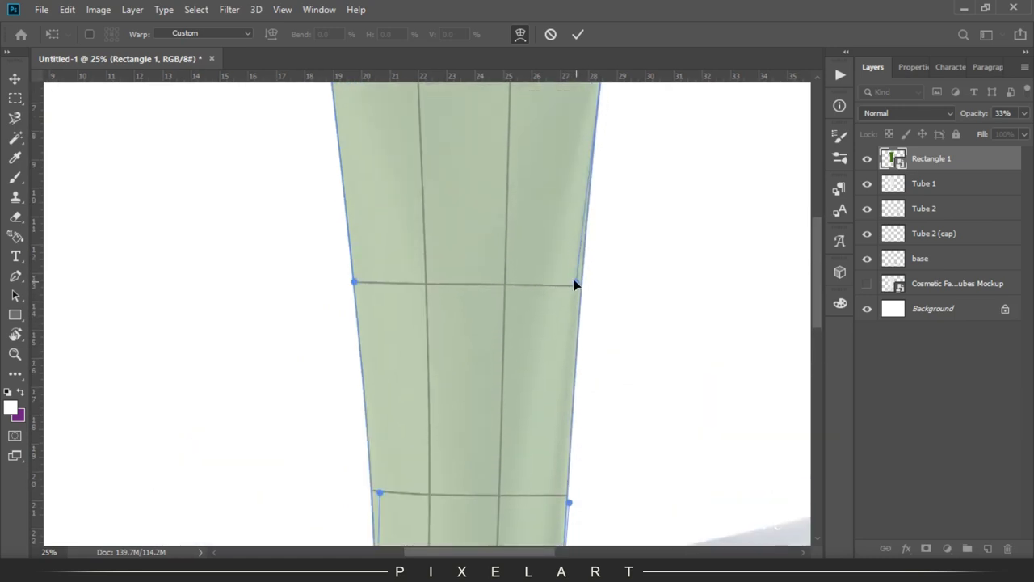
scroll(584, 261, down, 3)
scroll(451, 331, down, 4)
drag(362, 211, 353, 218)
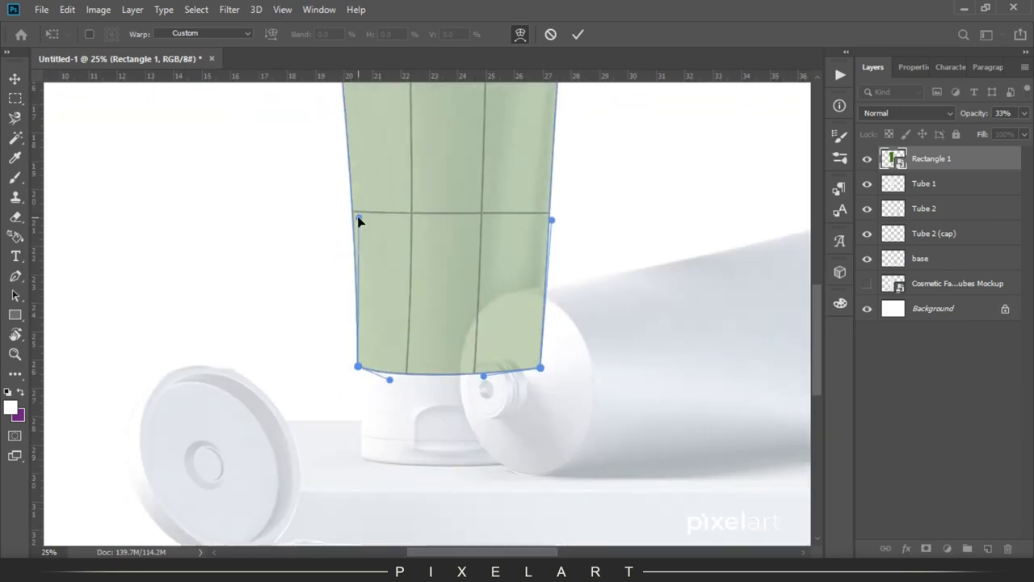
scroll(353, 219, up, 3)
click(577, 34)
key(ctrl+minus)
ctrl+click(892, 184)
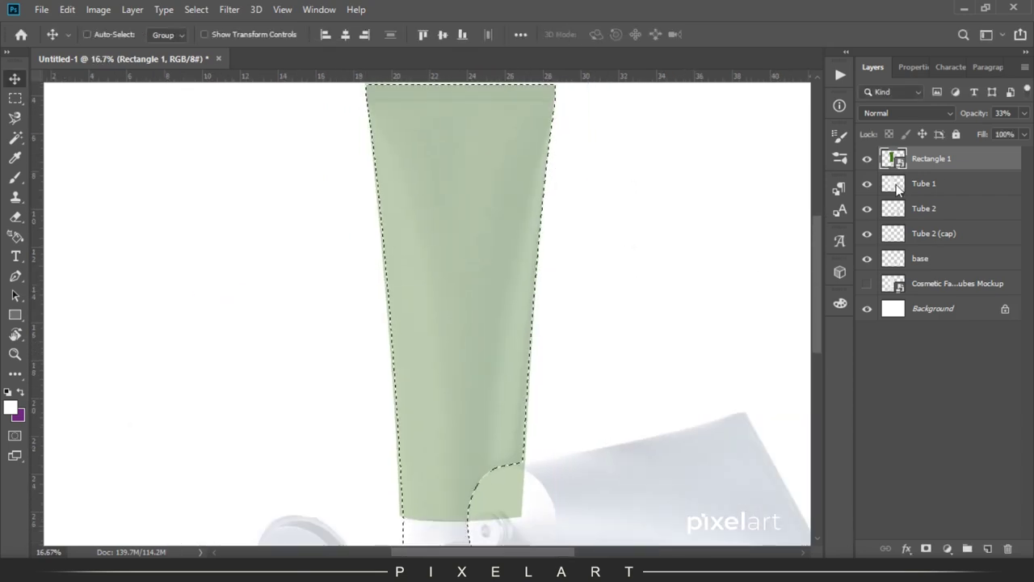
- Mask the green overlay to the standing tube's outline and name its layer Tube 1
click(926, 548)
scroll(790, 440, down, 5)
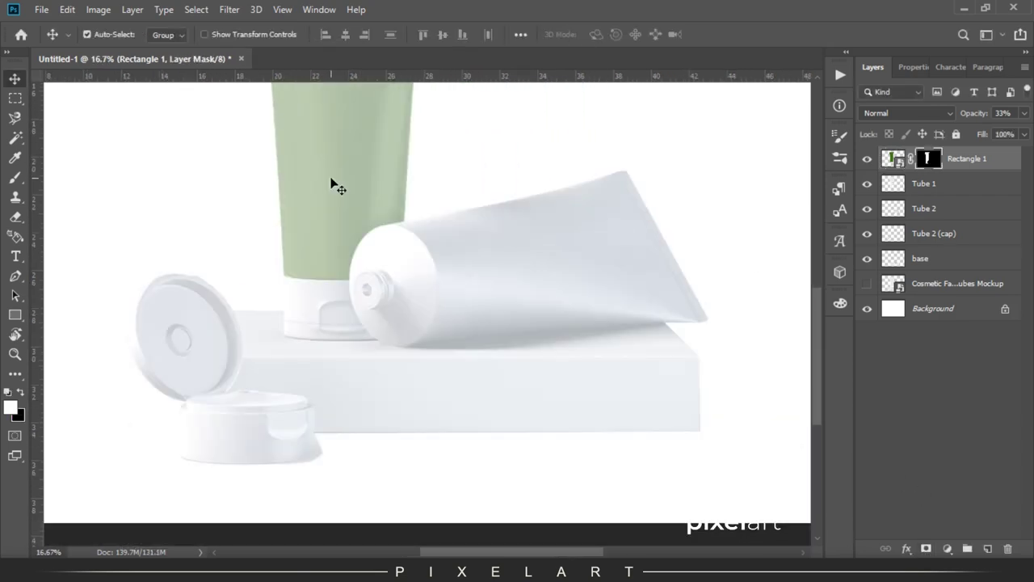
key(u)
double_click(924, 183)
key(ctrl+c)
double_click(966, 159)
key(ctrl+v)
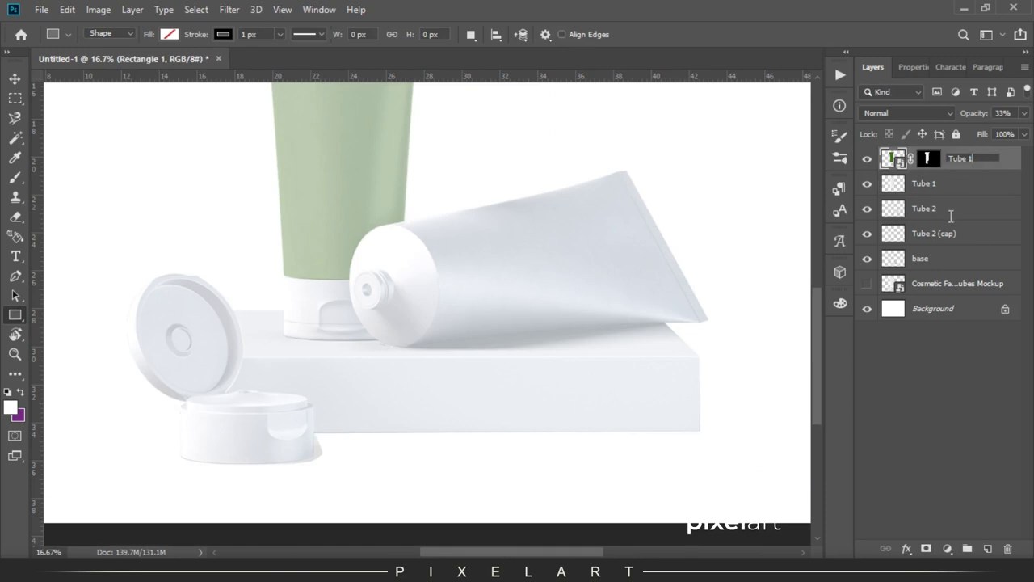
- Above Tube 2, draw a rectangle and resize it toward the standing tube's cap
click(923, 208)
mouse_move(338, 204)
mouse_down()
mouse_move(719, 311)
mouse_move(412, 368)
mouse_up()
key(ctrl+t)
drag(340, 286, 277, 287)
drag(343, 205, 343, 279)
- Fit the rectangle's height to the cap, fill it dark green, and set opacity 23%
drag(343, 368, 343, 346)
key(Return)
click(871, 162)
click(869, 242)
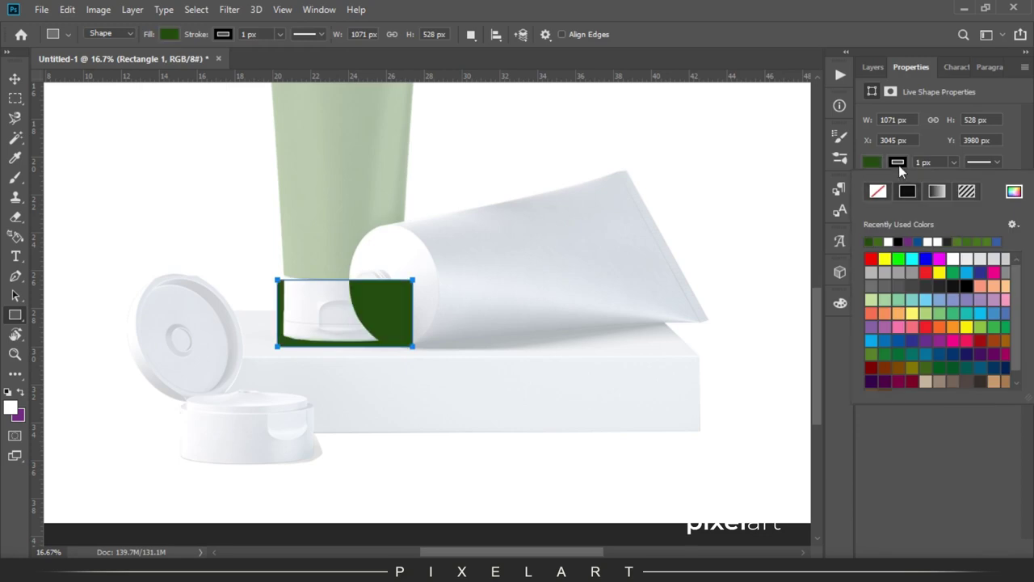
click(873, 66)
drag(973, 113, 926, 113)
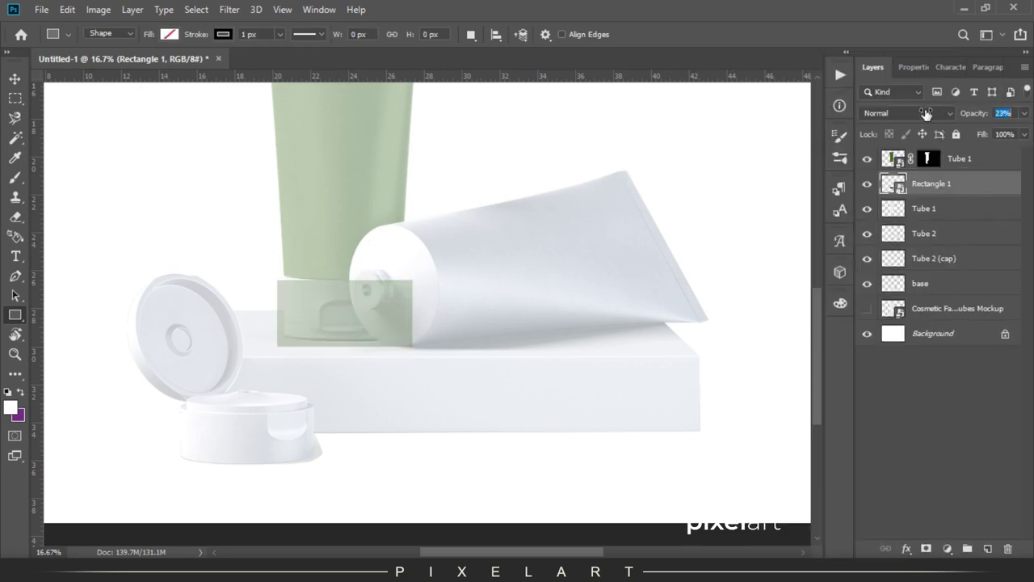
- Zoom in on the cap area and nudge the cap overlay left
scroll(285, 285, up, 3)
click(15, 79)
key(shift+Up)
key(shift+Left)
key(shift+Left)
- Warp the cap overlay's corners and edges onto the cap's curved outline
key(ctrl+t)
right_click(296, 289)
right_click(319, 320)
click(374, 427)
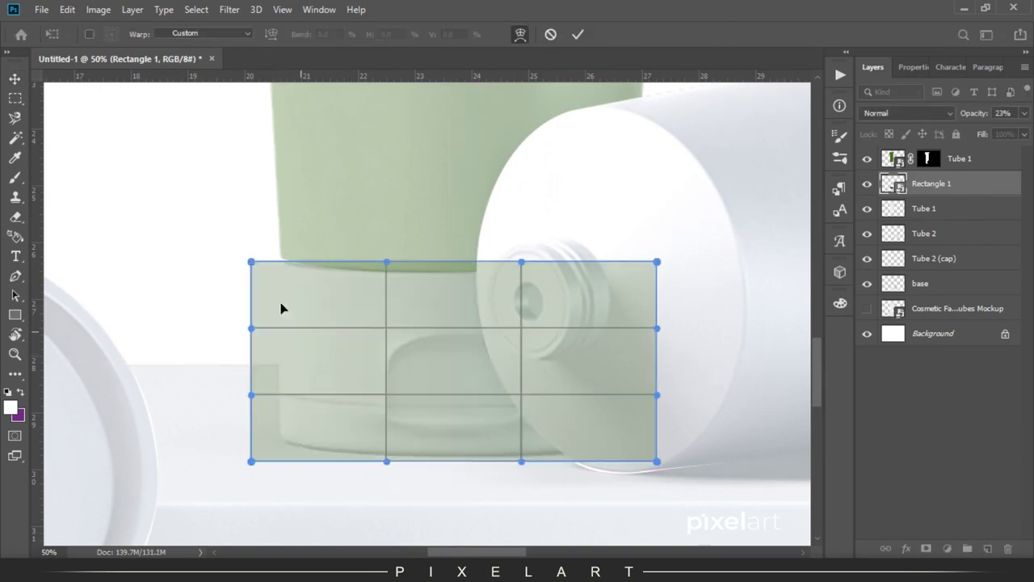
drag(253, 261, 385, 287)
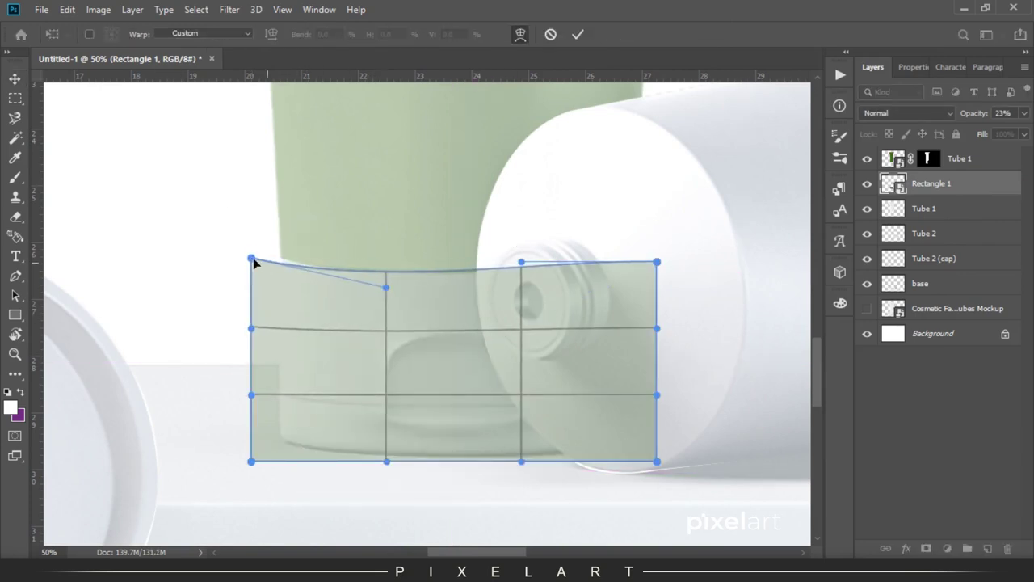
drag(253, 261, 278, 260)
drag(251, 461, 281, 446)
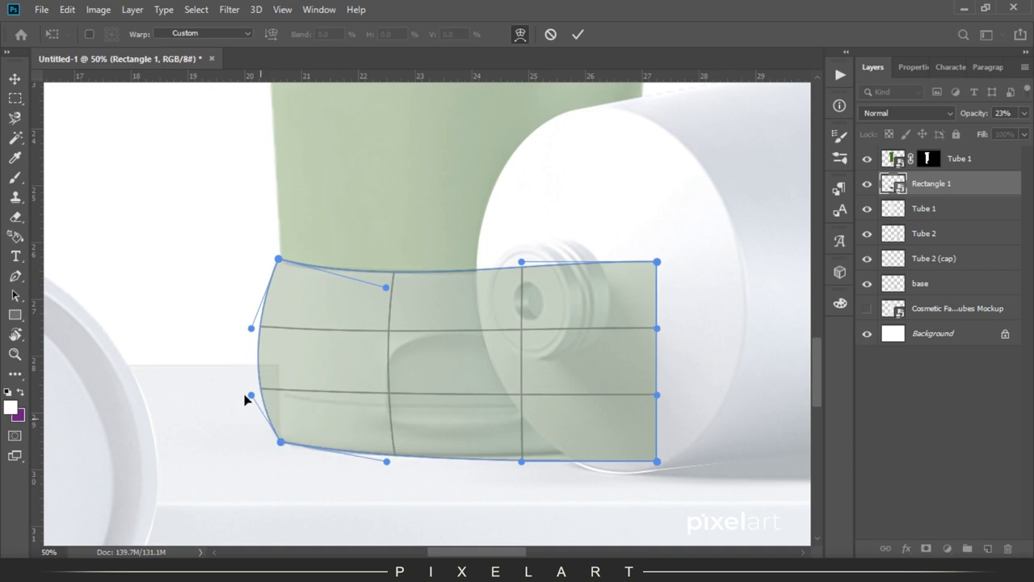
drag(249, 328, 284, 328)
drag(251, 395, 272, 396)
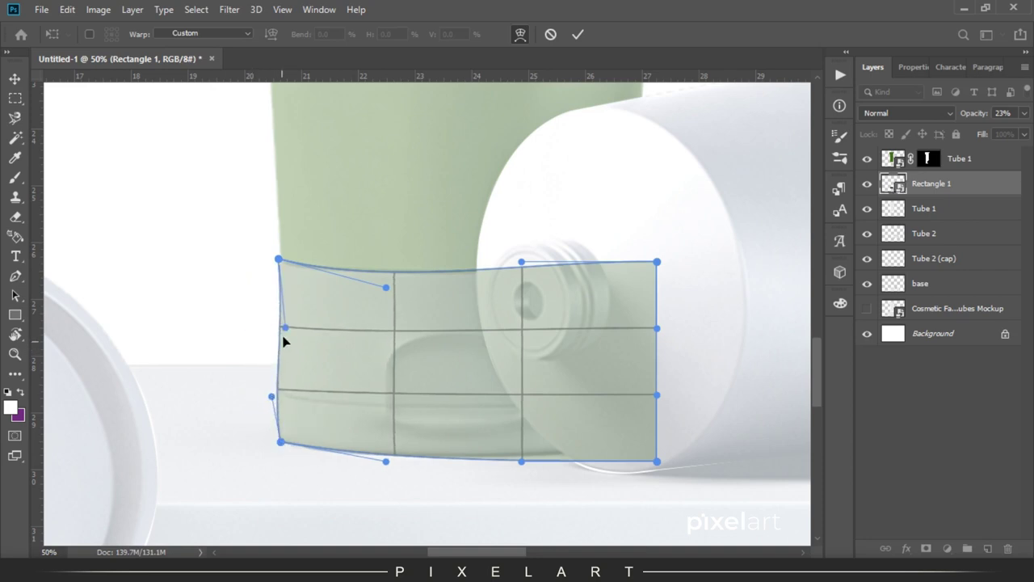
drag(657, 461, 653, 449)
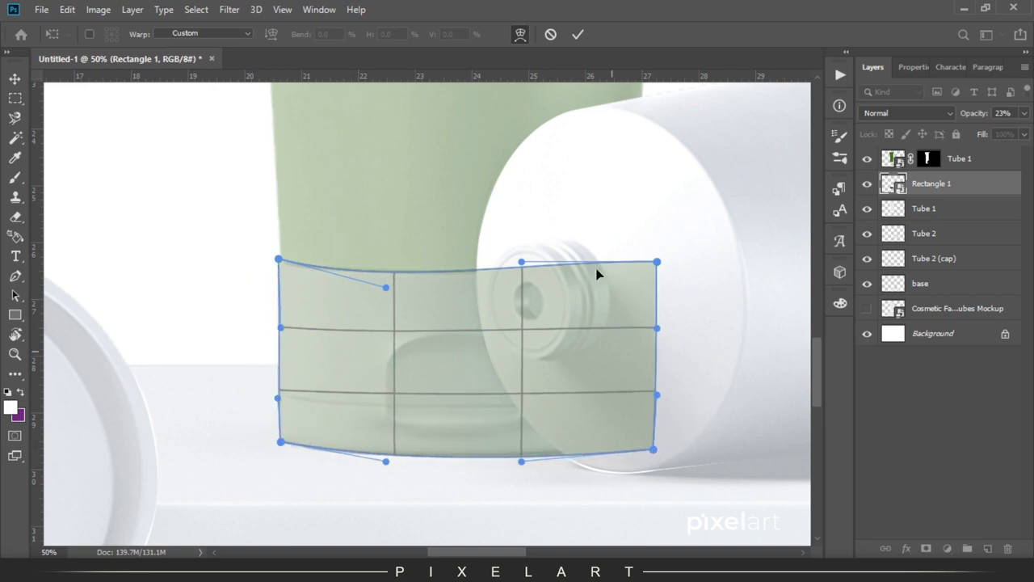
click(578, 34)
- Re-warp the cap overlay to refine its top and bottom curves along the cap
key(ctrl+t)
right_click(395, 325)
click(445, 431)
drag(280, 261, 280, 258)
drag(540, 267, 527, 270)
drag(385, 287, 393, 288)
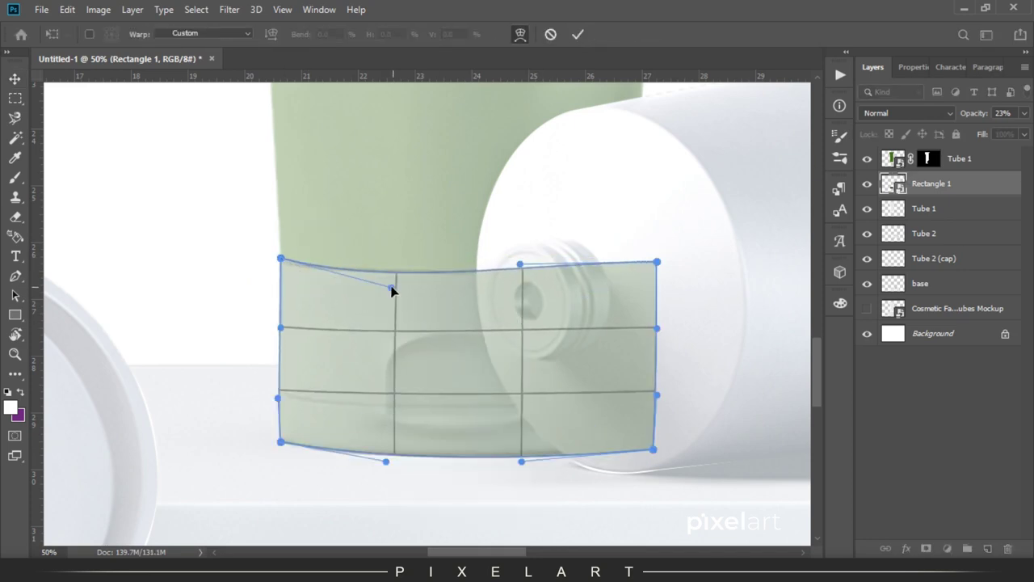
drag(279, 444, 280, 437)
drag(386, 462, 376, 464)
drag(280, 437, 279, 443)
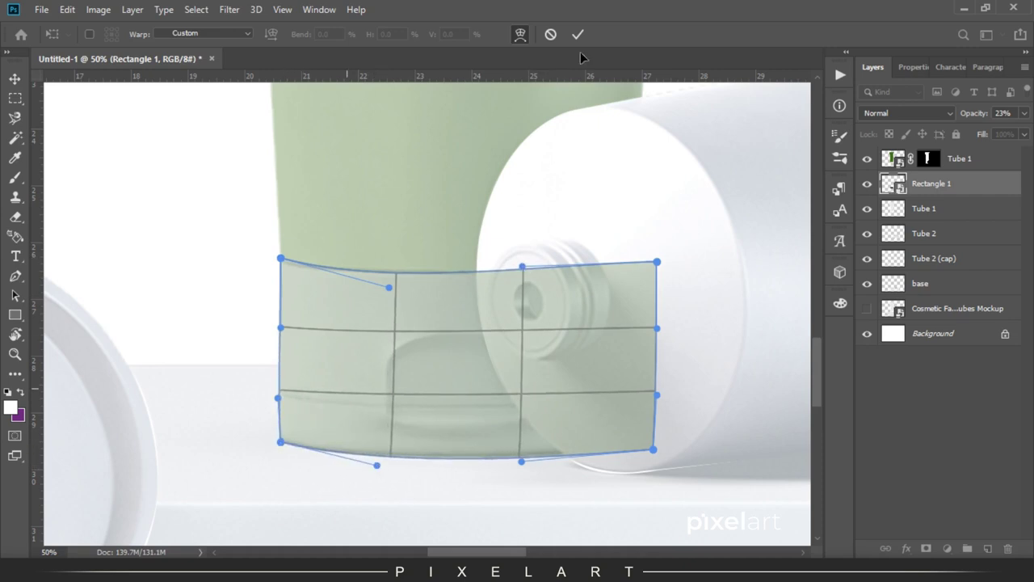
click(577, 34)
- Mask the cap overlay to the standing tube's outline and name the layer Tube 1 cap
ctrl+click(893, 208)
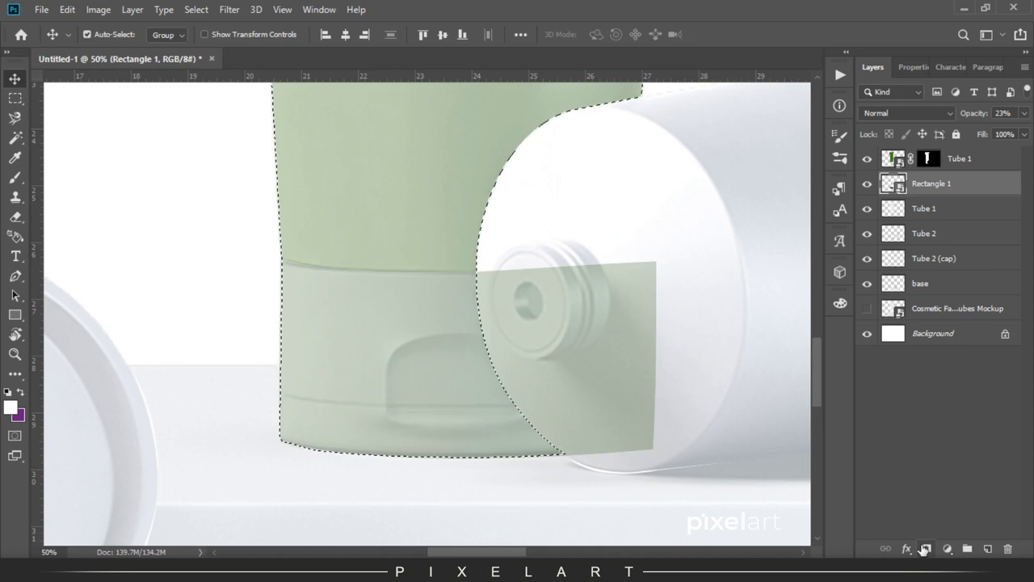
click(926, 548)
double_click(960, 158)
double_click(981, 185)
key(ctrl+v)
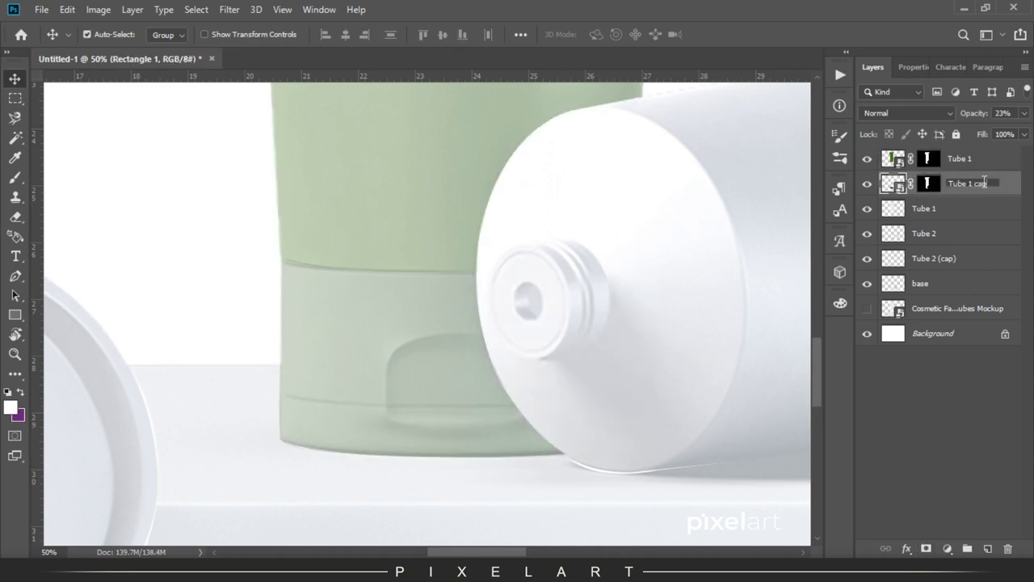
key(ctrl+plus)
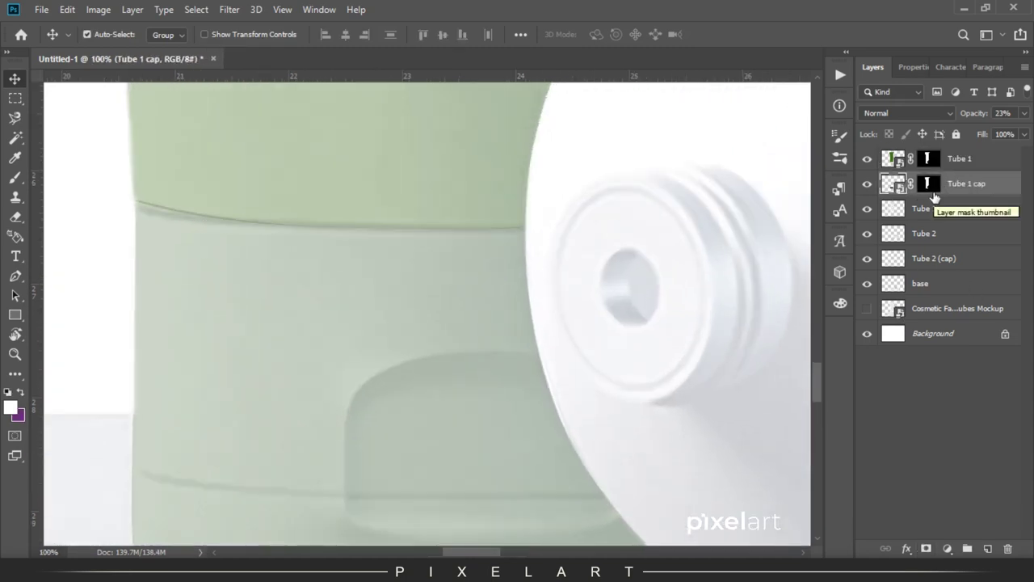
key(ctrl+minus)
key(ctrl+minus)
key(ctrl+minus)
key(ctrl+minus)
key(ctrl+minus)
key(ctrl+plus)
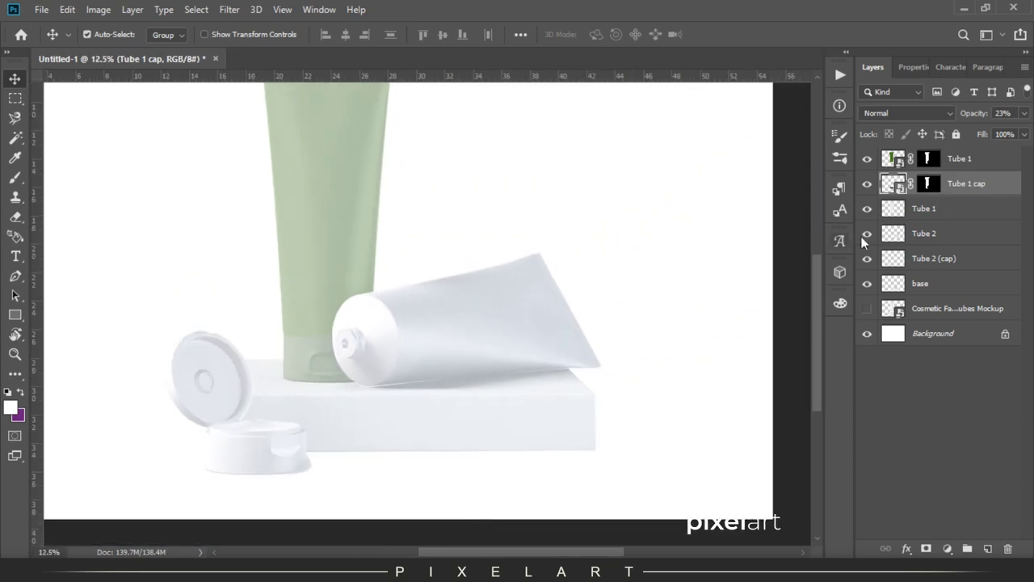
- Draw a new rectangle over the lying tube above the Tube 2 layer
click(905, 233)
key(u)
drag(315, 277, 611, 397)
- Fill the new rectangle blue and set its opacity to 36%
click(871, 162)
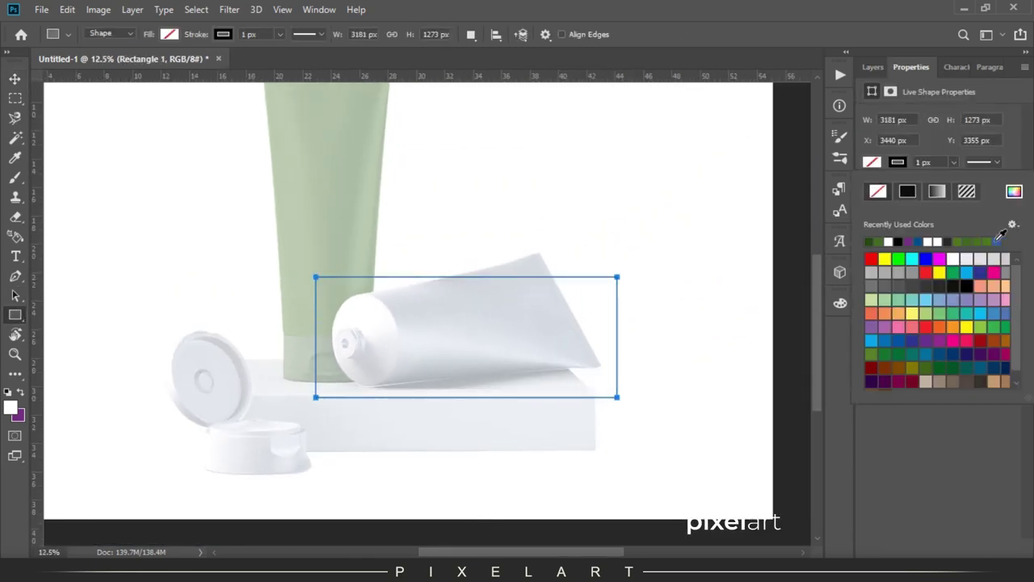
click(875, 215)
right_click(946, 234)
text(36)
- Rotate, scale and distort the blue rectangle's corners onto the lying tube's outline
key(ctrl+t)
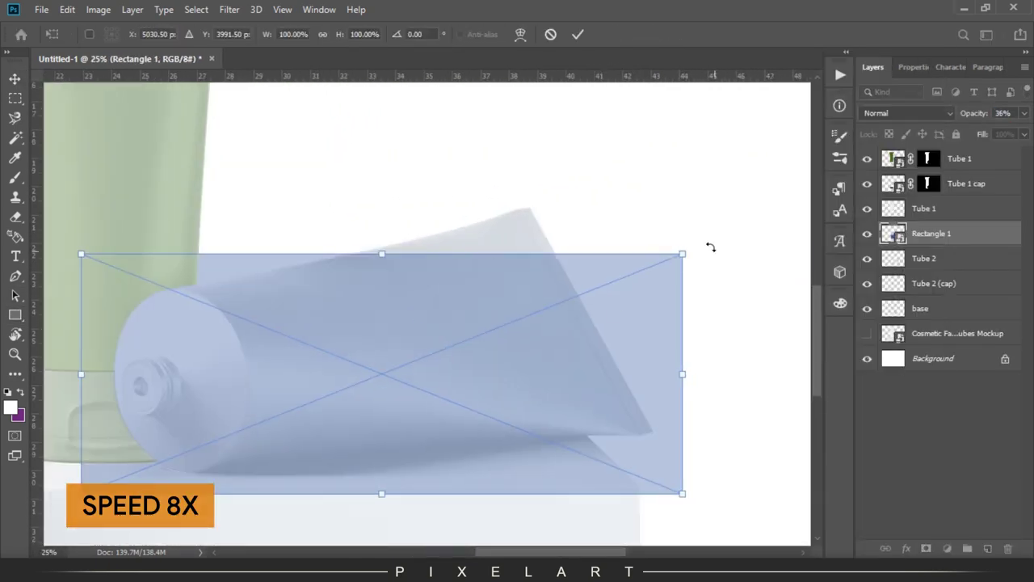
drag(708, 247, 508, 283)
drag(664, 266, 678, 277)
right_click(627, 239)
click(654, 327)
drag(685, 187, 535, 207)
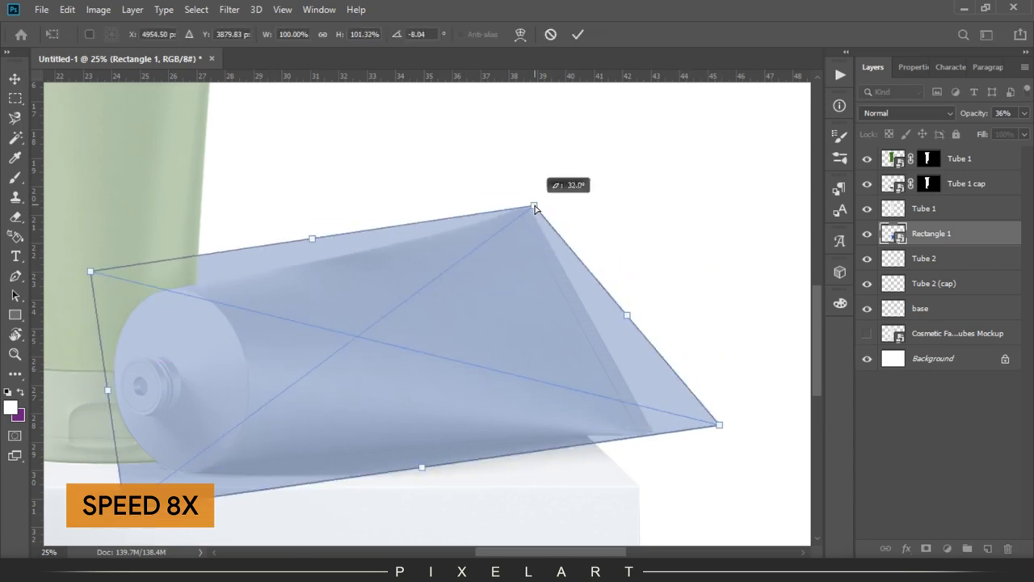
drag(715, 422, 658, 427)
drag(535, 208, 530, 206)
drag(90, 272, 123, 297)
mouse_move(123, 494)
mouse_down()
mouse_move(114, 477)
mouse_move(185, 471)
mouse_up()
- Warp the blue overlay to round its left end and follow the tube's curvature
right_click(330, 300)
click(382, 411)
drag(116, 418, 99, 447)
drag(121, 299, 165, 294)
drag(109, 350, 86, 323)
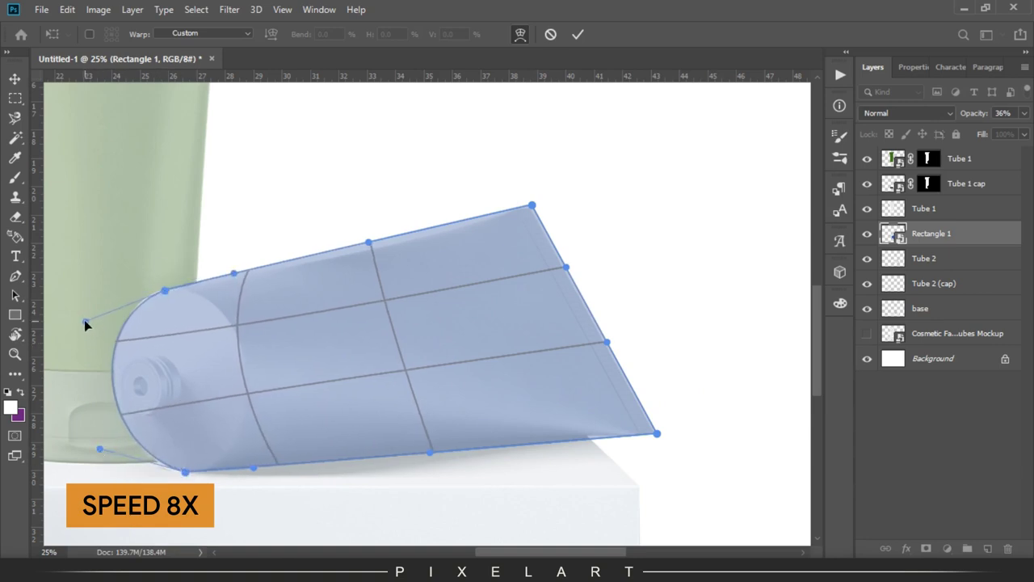
drag(261, 358, 307, 357)
drag(376, 249, 373, 250)
key(Return)
key(Return)
- Try masking the blue overlay, undo it, and recommit the warp
key(ctrl+minus)
click(925, 549)
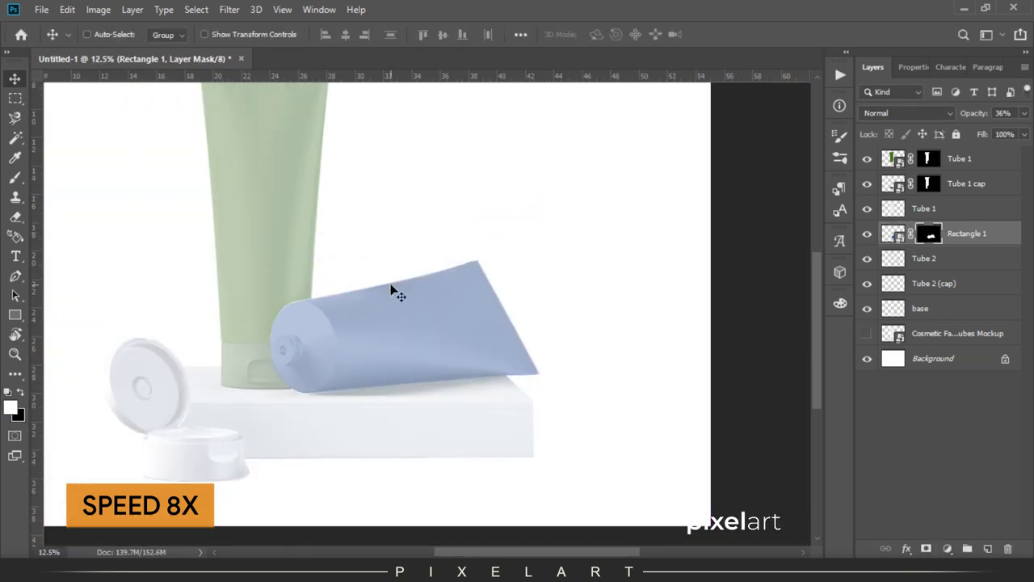
key(ctrl+z)
key(ctrl+plus)
key(ctrl+t)
right_click(426, 219)
click(485, 339)
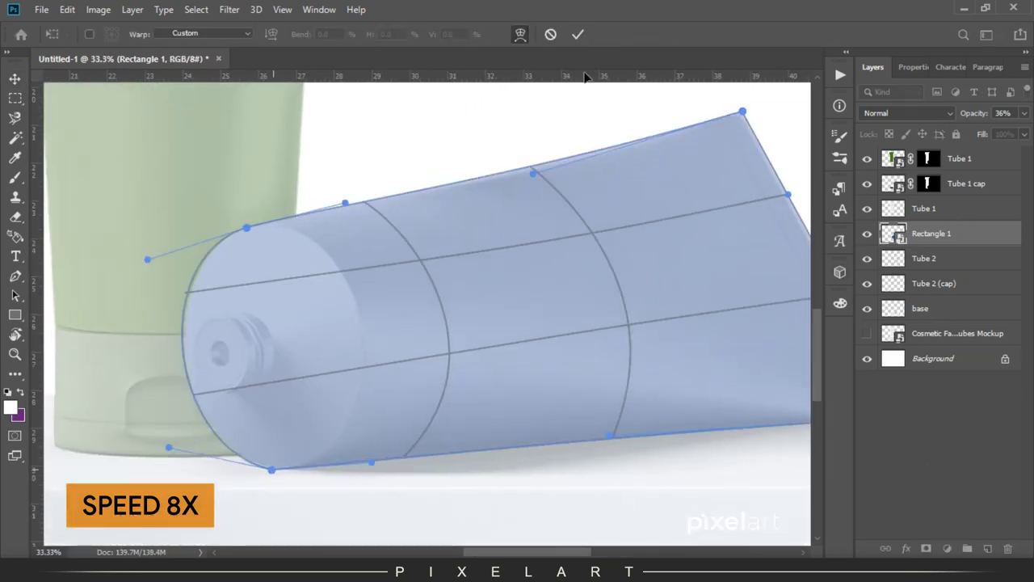
key(Return)
- Undo the stray mask and load the lying tube's outline with Rectangle 1 selected
click(926, 548)
click(943, 283)
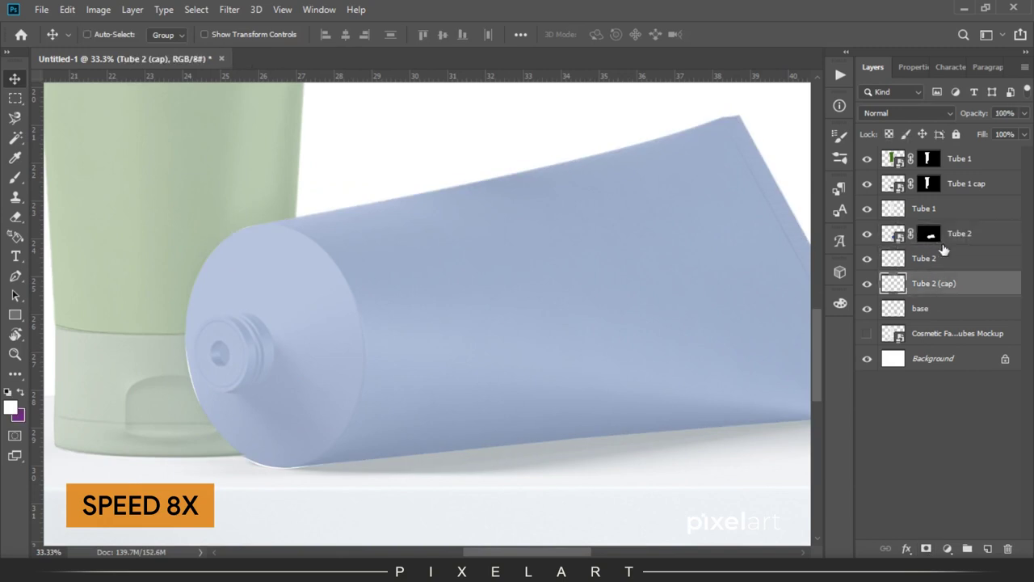
key(ctrl+z)
key(ctrl+z)
key(ctrl+z)
ctrl+click(893, 258)
click(930, 233)
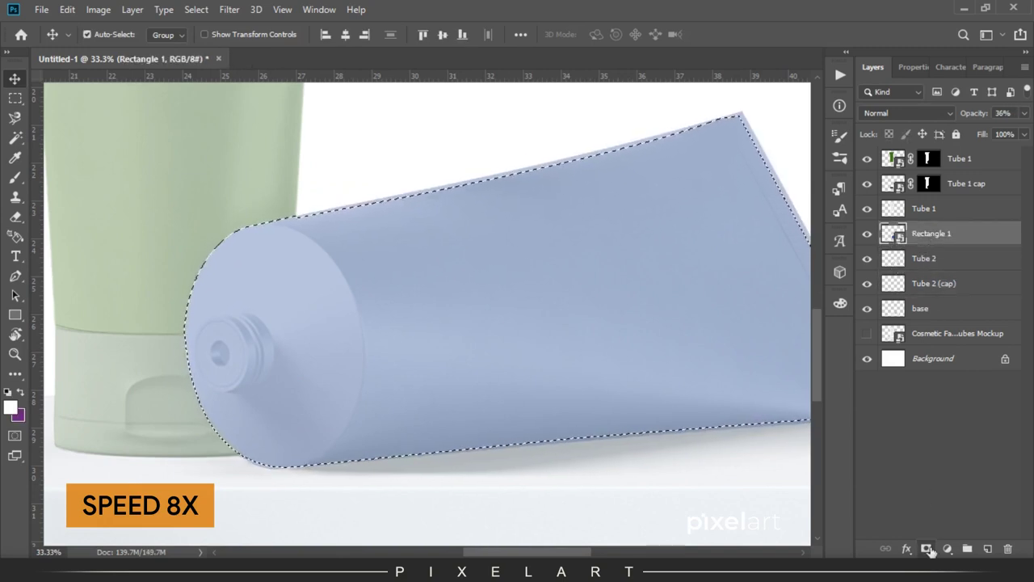
- Mask the blue overlay to the lying tube and refine the mask with the Brush
click(926, 548)
key(ctrl+plus)
key(ctrl+plus)
key(b)
key(3)
key(6)
scroll(292, 331, up, 5)
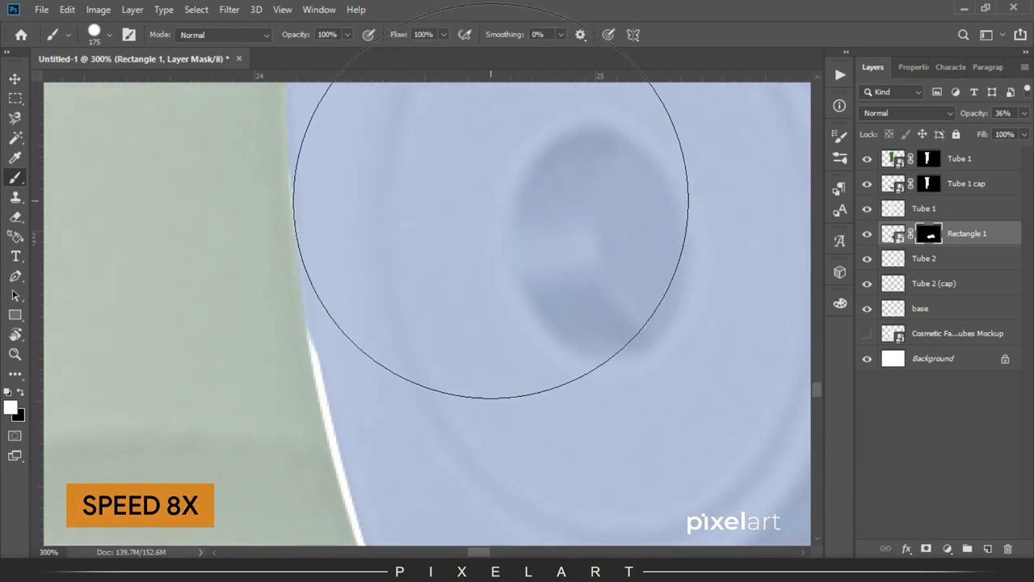
scroll(480, 253, down, 5)
scroll(522, 351, down, 3)
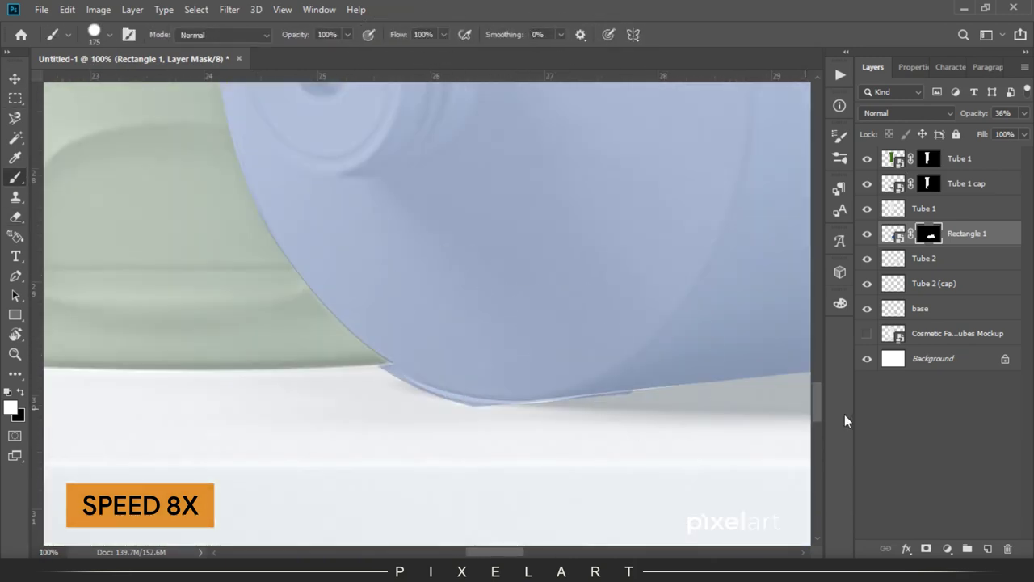
scroll(612, 288, up, 5)
drag(611, 288, 866, 263)
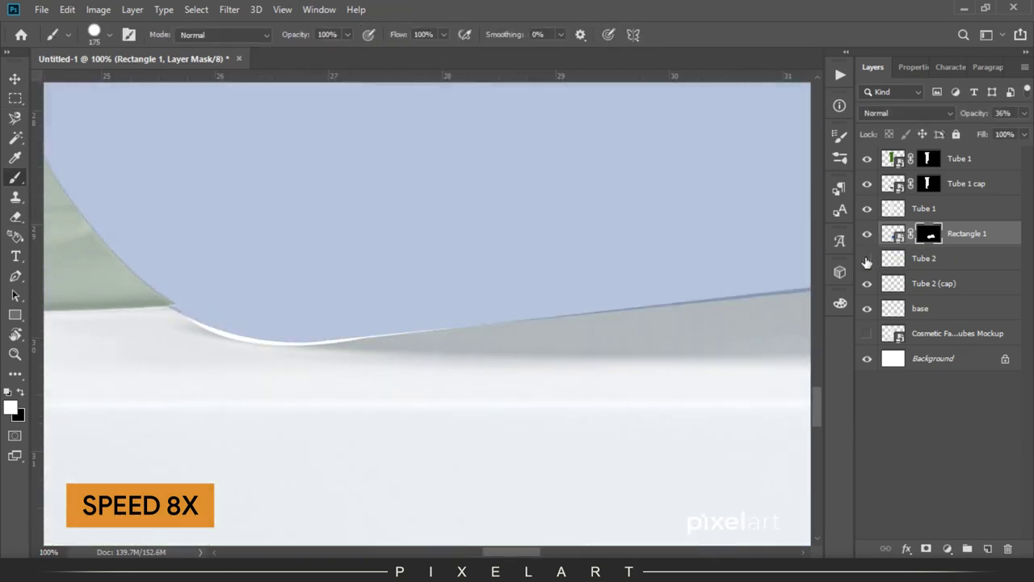
scroll(426, 315, down, 5)
- Rename the masked blue overlay layer Tube 2
double_click(967, 234)
text(Tube 2)
click(934, 284)
key(u)
- Add a rectangle over the open cap at about 35% opacity, masked to the cap's outline
mouse_move(119, 235)
mouse_down()
mouse_move(271, 400)
mouse_move(339, 445)
mouse_up()
click(868, 164)
click(897, 339)
drag(973, 113, 921, 111)
ctrl+click(892, 307)
click(926, 548)
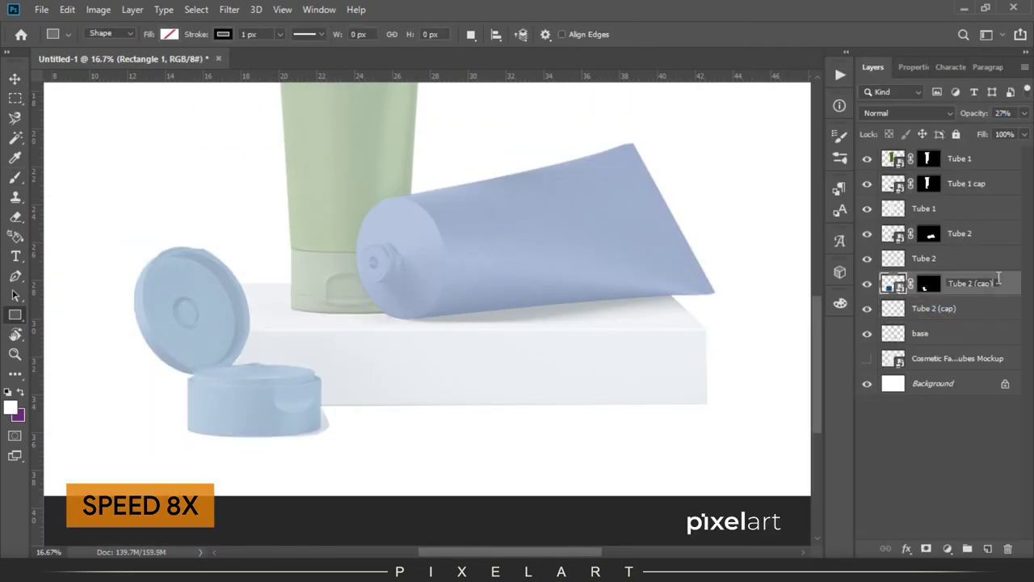
- Draw a grey rectangle over the base block and warp its corner to match the block
click(920, 333)
drag(150, 282, 662, 420)
click(872, 161)
click(938, 259)
click(869, 242)
click(872, 67)
mouse_move(641, 315)
mouse_down()
mouse_move(630, 289)
mouse_move(673, 325)
mouse_up()
key(Return)
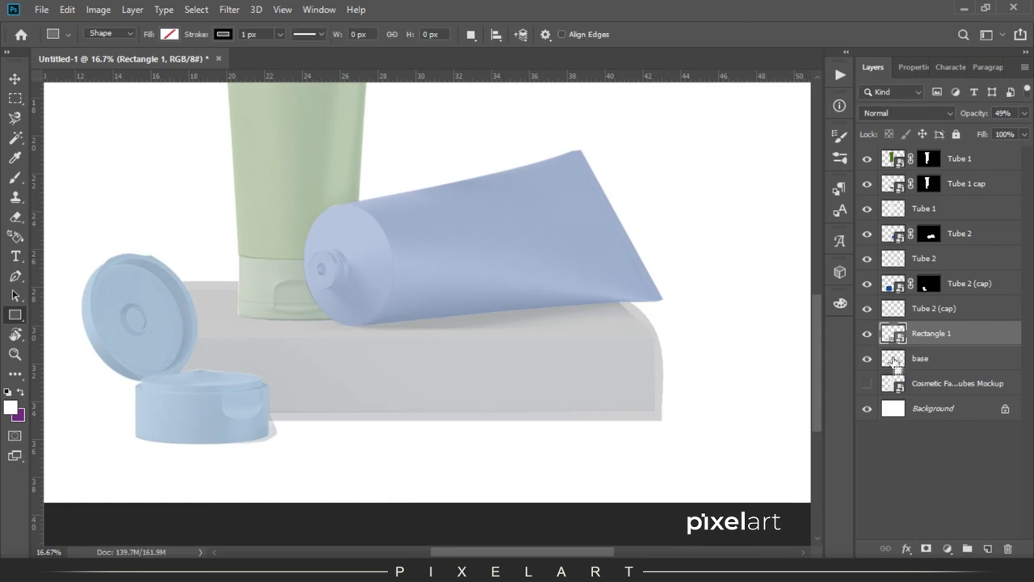
- Name the block overlay layer base, then open the Tube 1 smart object contents
double_click(920, 357)
click(1001, 342)
click(991, 160)
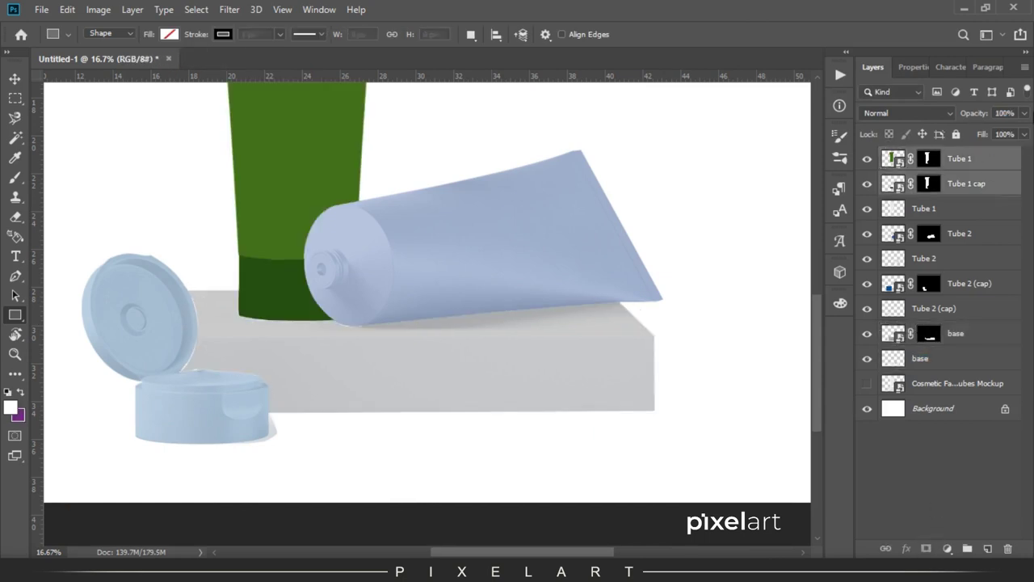
double_click(893, 159)
click(17, 415)
- Set the background colour to a light pink
click(651, 294)
click(820, 325)
drag(826, 326, 825, 308)
click(669, 291)
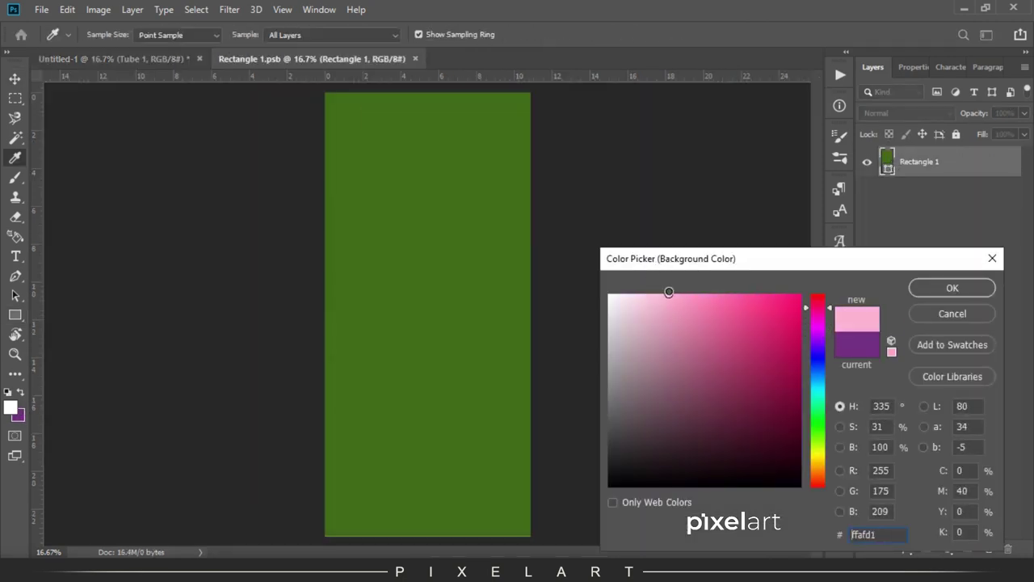
click(939, 290)
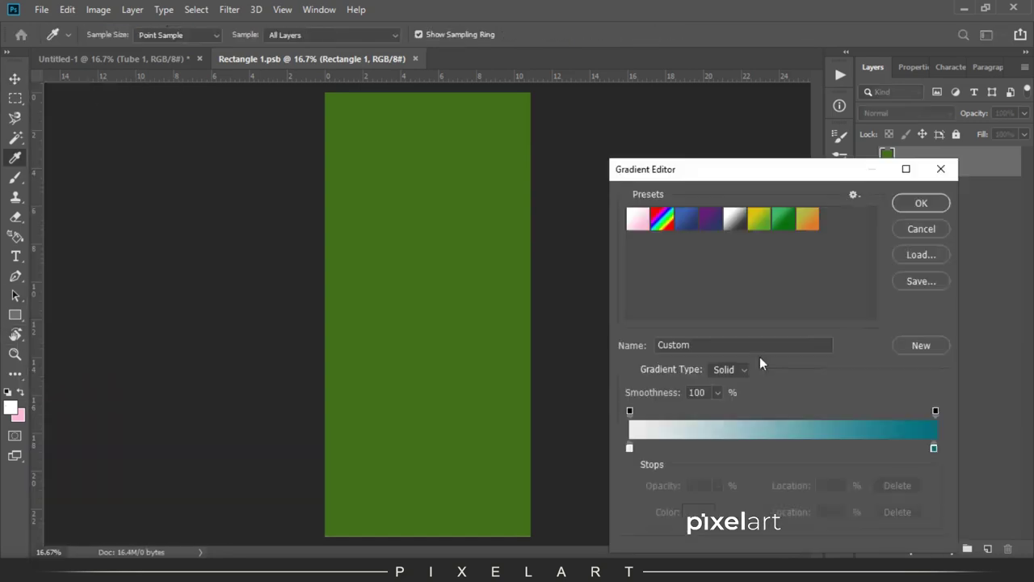
- On a new layer, paint a vertical white-to-pink gradient and save the smart object
click(987, 549)
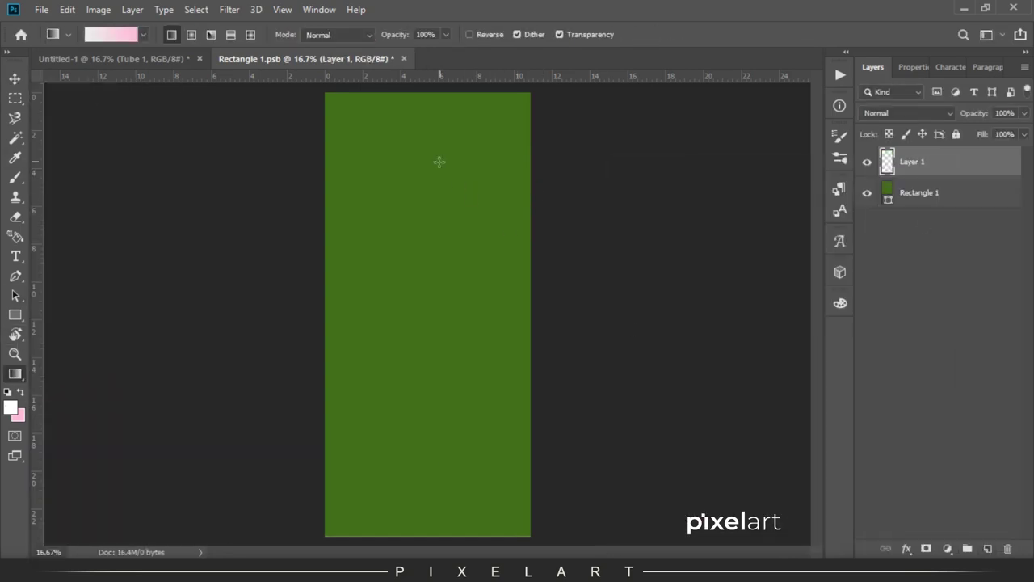
drag(439, 162, 433, 474)
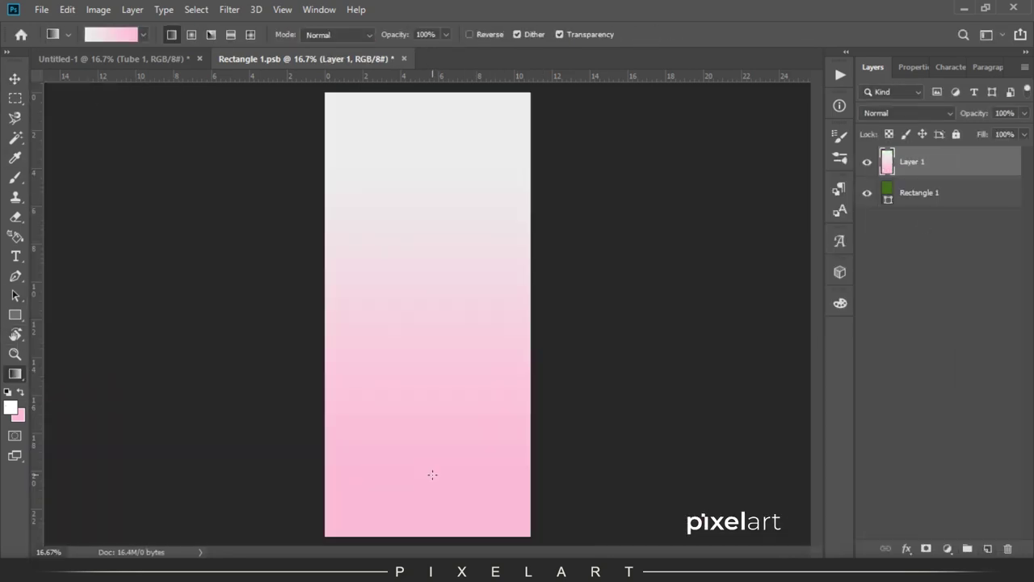
click(15, 79)
click(41, 9)
click(49, 143)
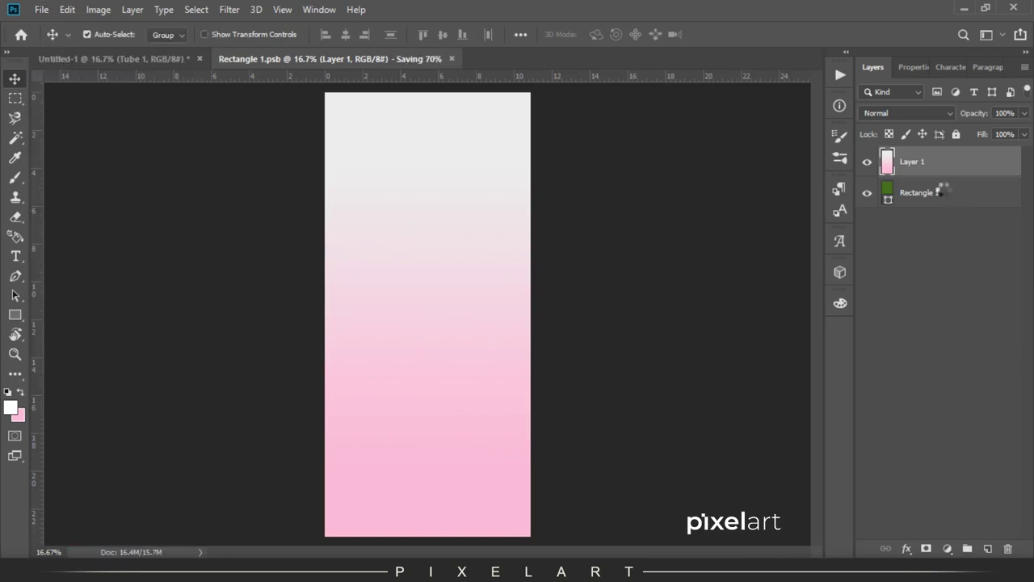
- Delete the green Rectangle 1 layer, save again, and return to Untitled-1
click(928, 198)
key(Delete)
click(41, 9)
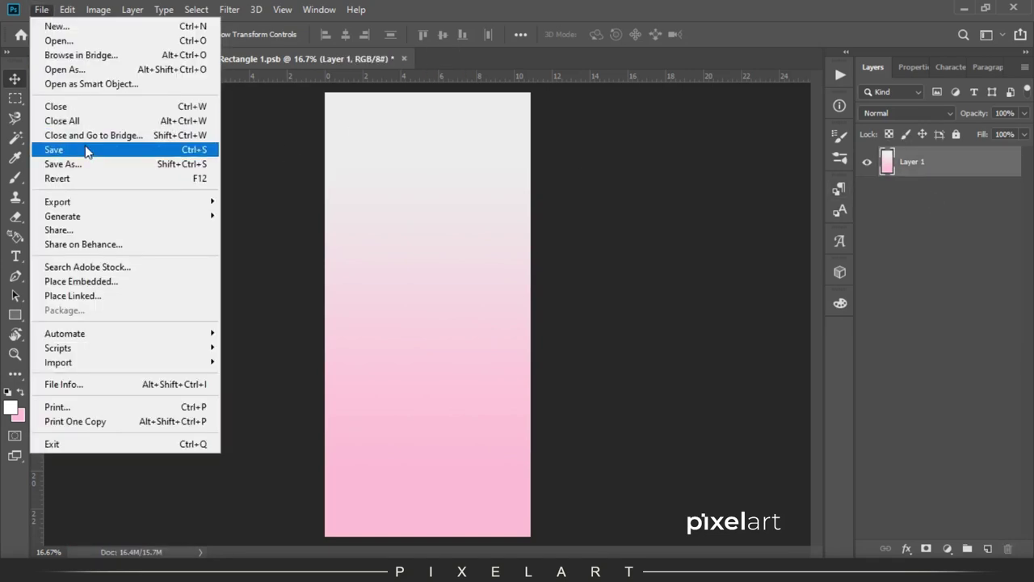
click(57, 147)
click(127, 63)
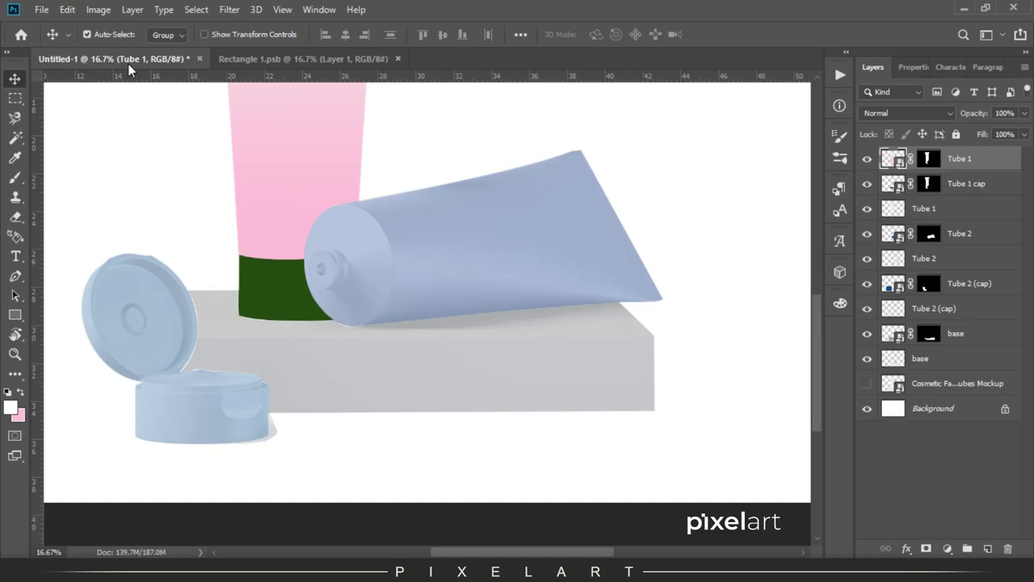
- Open the standing tube cap's smart object and fill its rectangle with a strong pink
double_click(892, 184)
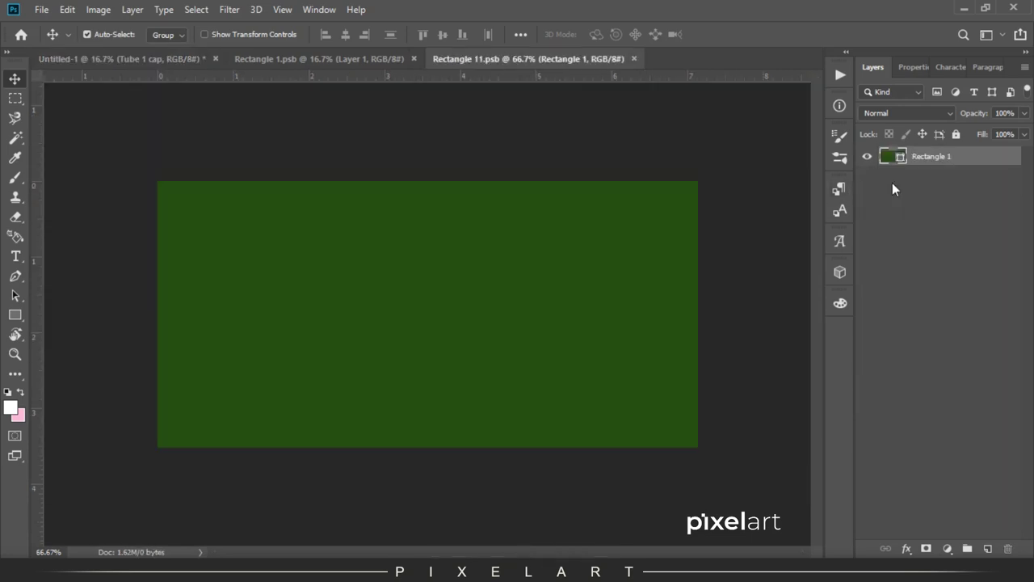
click(22, 415)
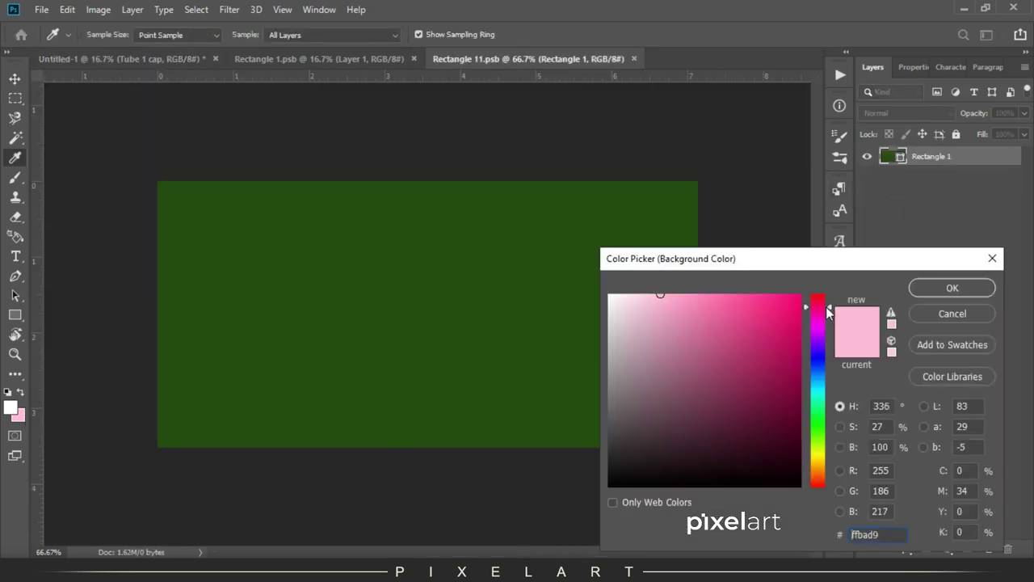
drag(729, 291, 746, 291)
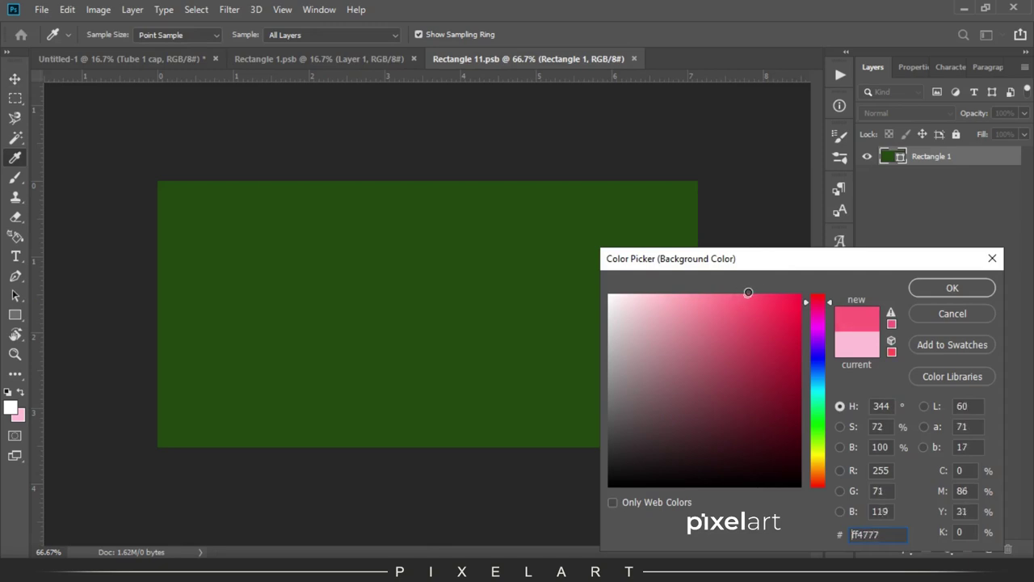
click(941, 287)
key(ctrl+BackSpace)
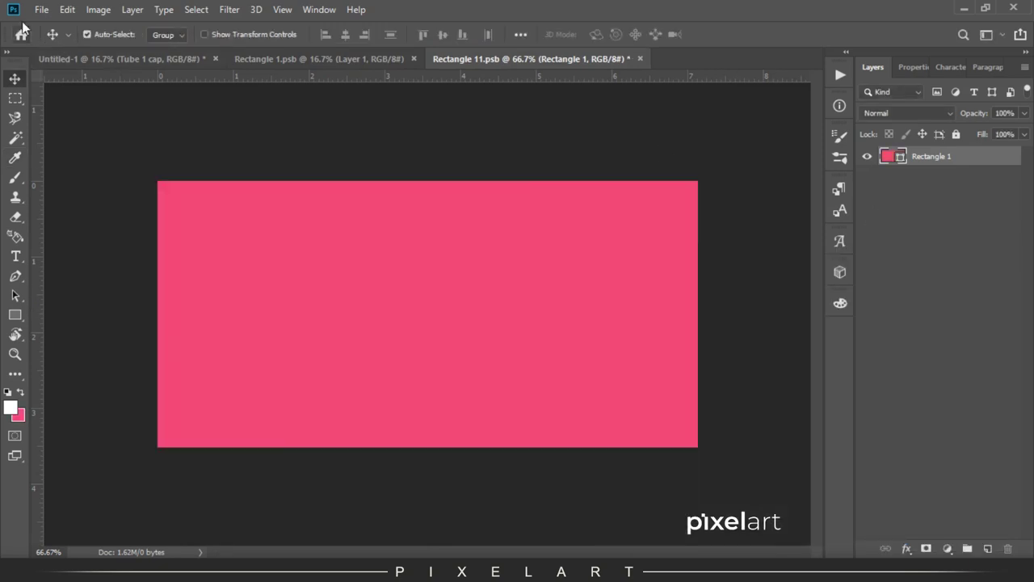
- Refill the cap rectangle with crimson df2454 and save Rectangle 11.psb
click(18, 415)
text(df2454)
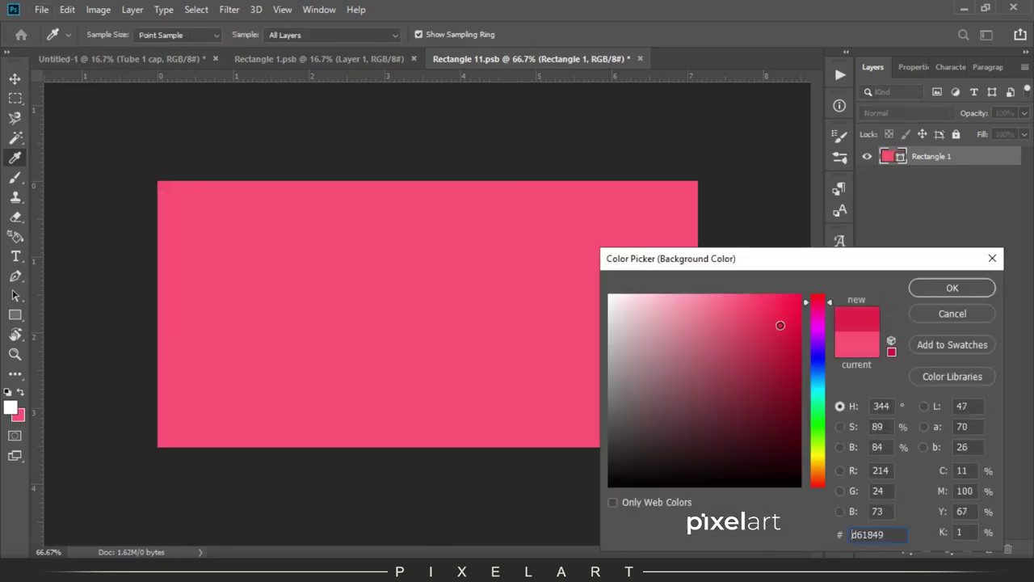
click(944, 282)
key(ctrl+BackSpace)
click(41, 9)
click(48, 148)
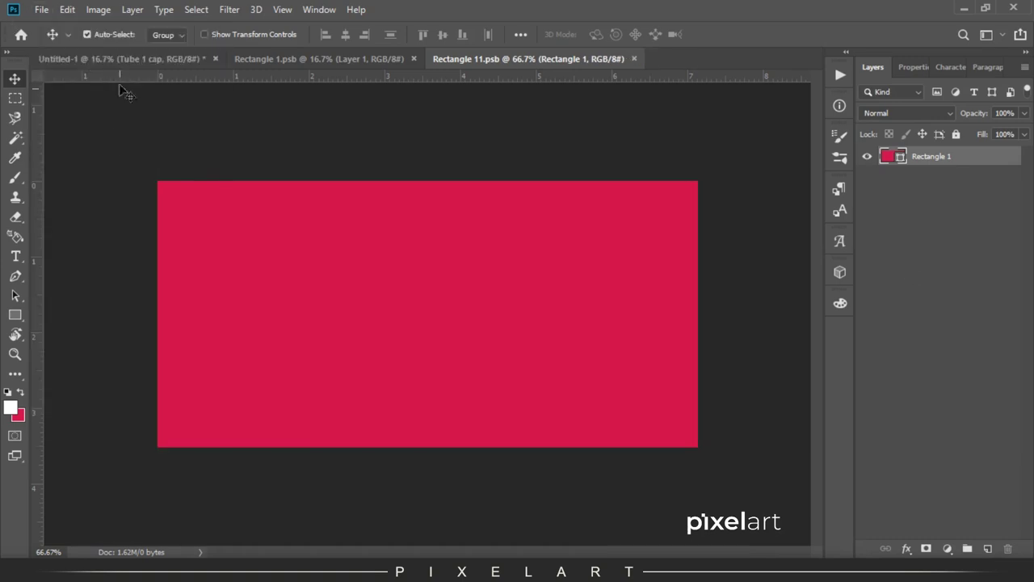
- Back in the mockup, select the standing tube's colour layers for blending
click(140, 60)
click(907, 172)
click(929, 115)
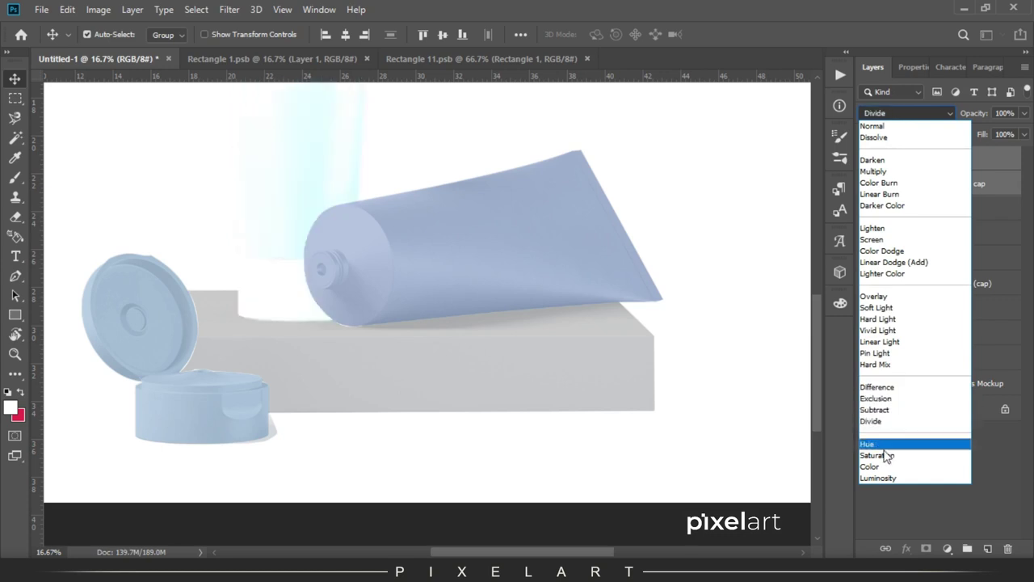
- Set Tube 1 and Tube 1 cap to Multiply blending, then return to Rectangle 1.psb
click(896, 160)
click(905, 113)
click(888, 168)
click(15, 98)
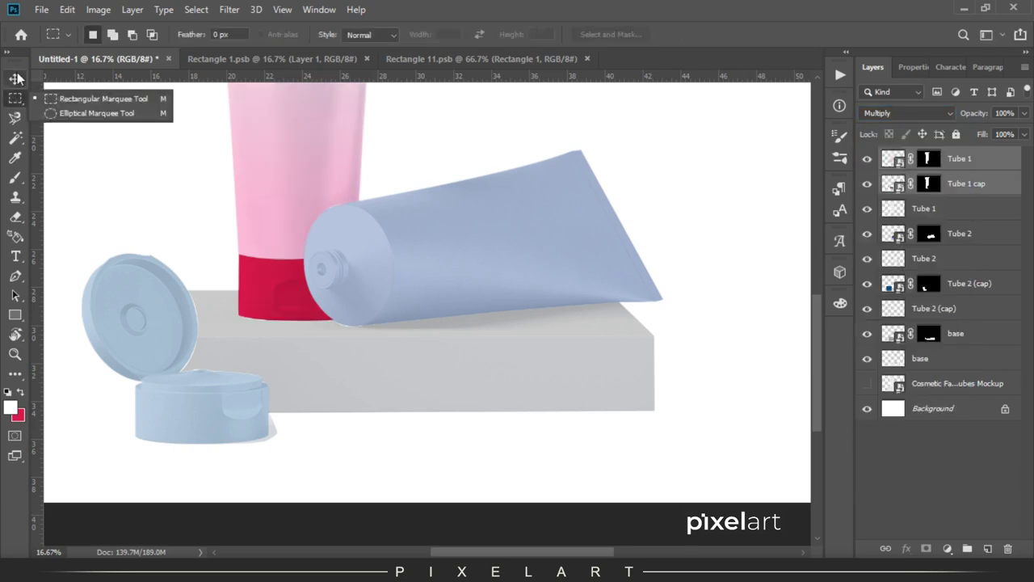
click(15, 78)
click(270, 62)
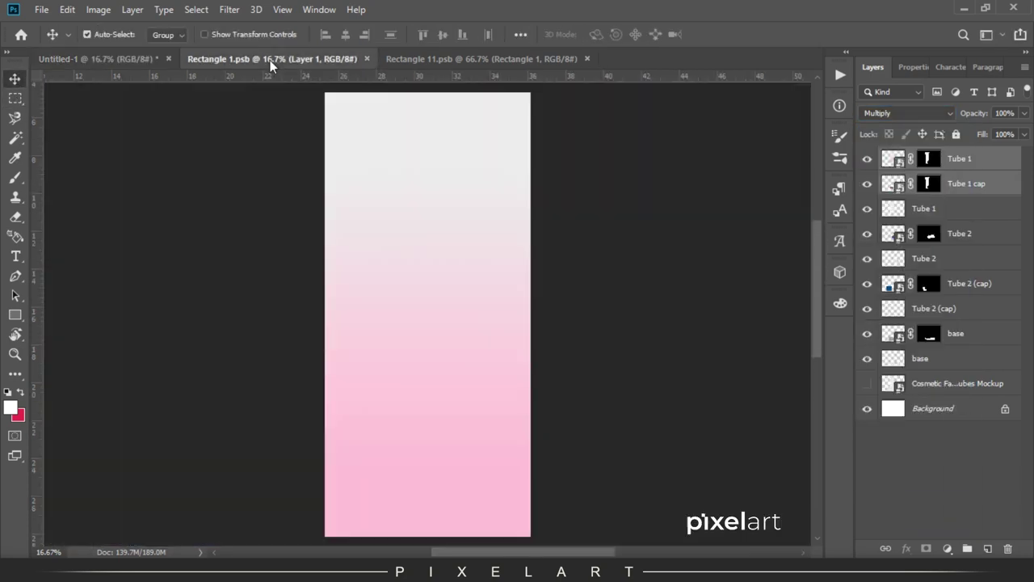
- Edit the gradient's left stop and redraw it vertically so the top stays white over pink
key(g)
click(113, 34)
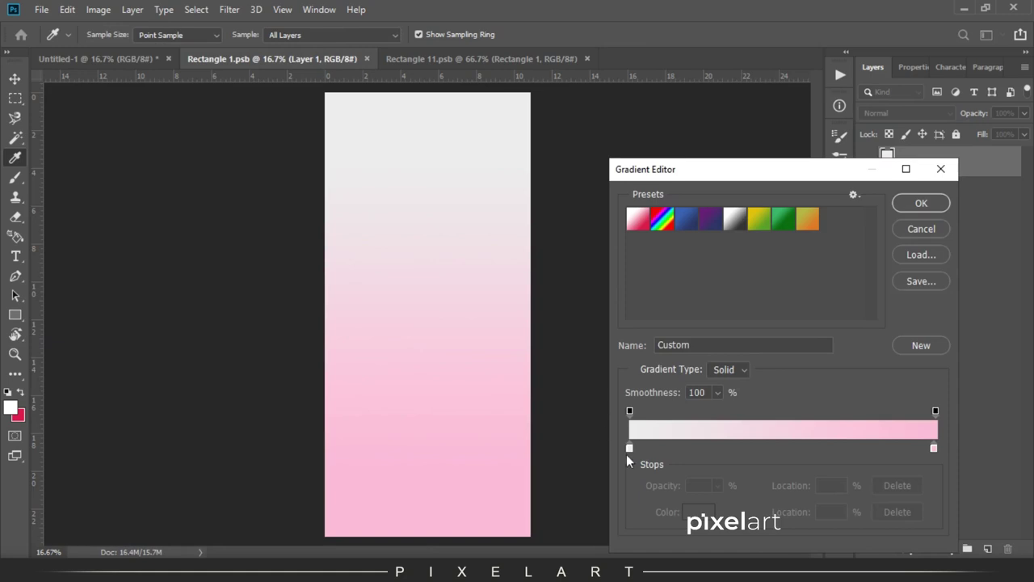
double_click(626, 454)
click(952, 288)
click(920, 203)
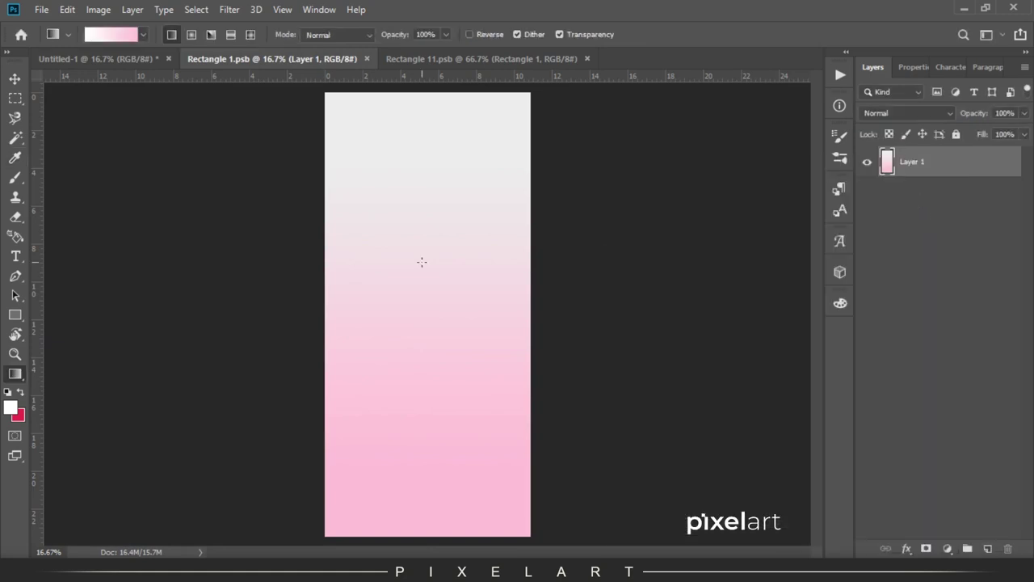
drag(423, 257, 431, 521)
drag(434, 154, 445, 431)
drag(445, 498, 445, 498)
- Save Rectangle 1.psb, confirm the mockup reference layer's name, and return to the gradient document
click(41, 9)
click(72, 148)
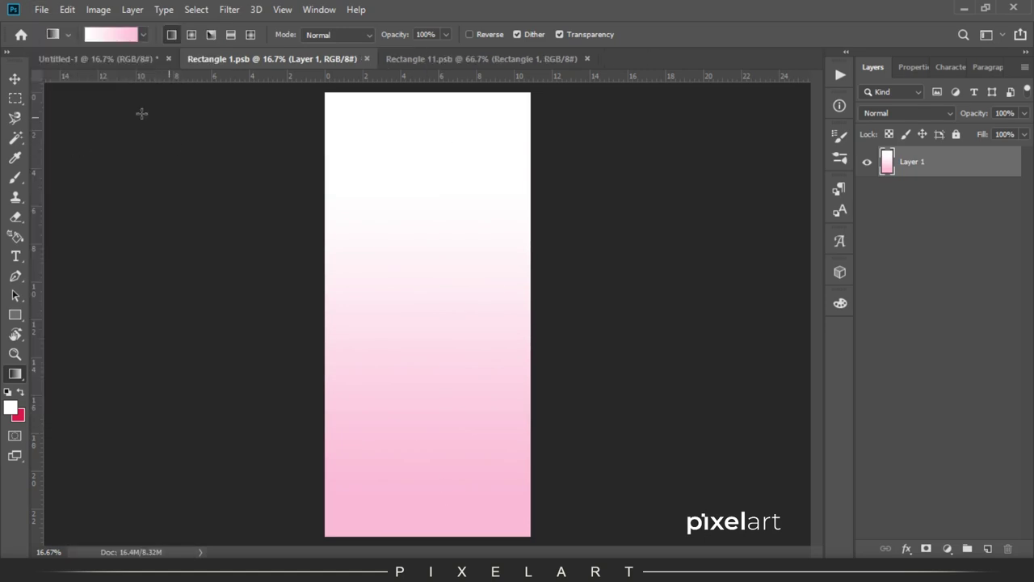
click(15, 79)
click(66, 56)
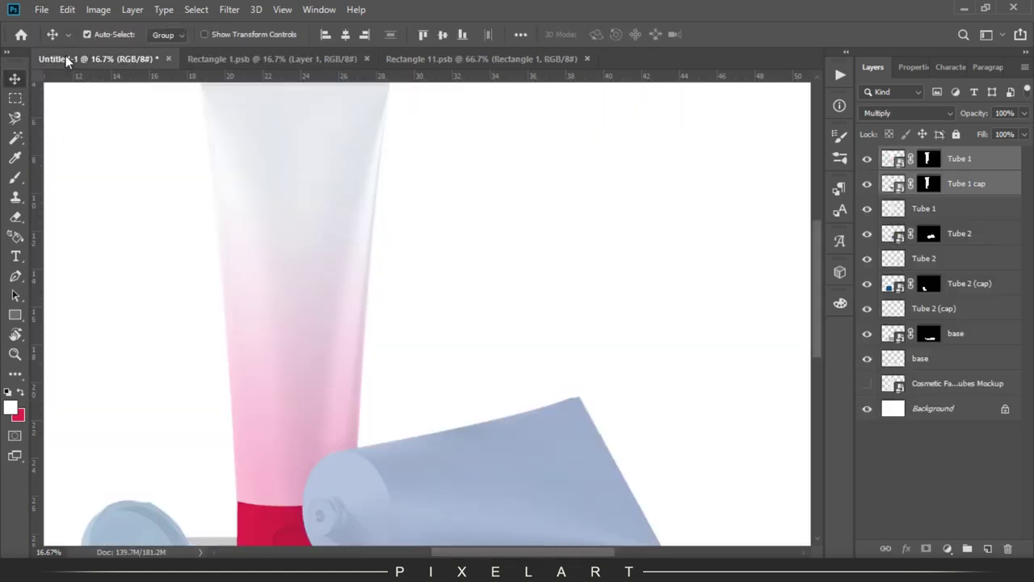
double_click(964, 383)
key(Return)
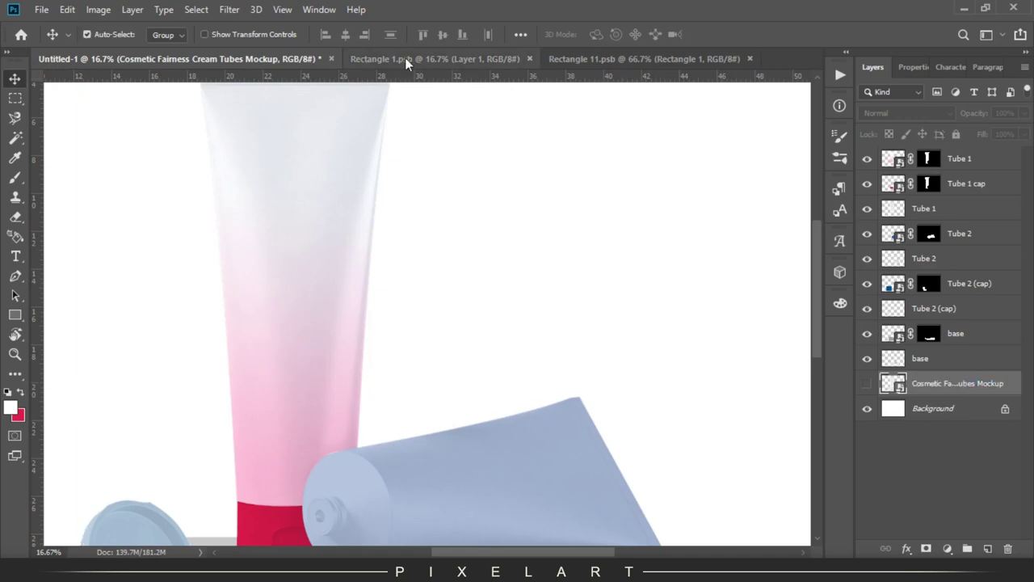
click(425, 59)
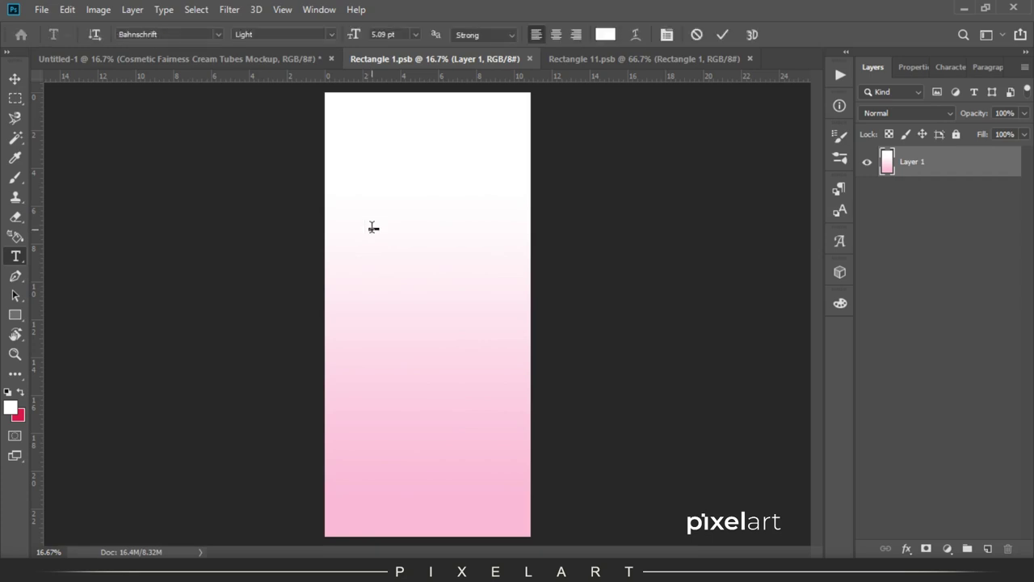
- Add a pink 43.09 pt 'Cosmetic Fairness Cream Tubes' title, shift it lower, and start text near the top
click(372, 228)
drag(373, 42, 420, 140)
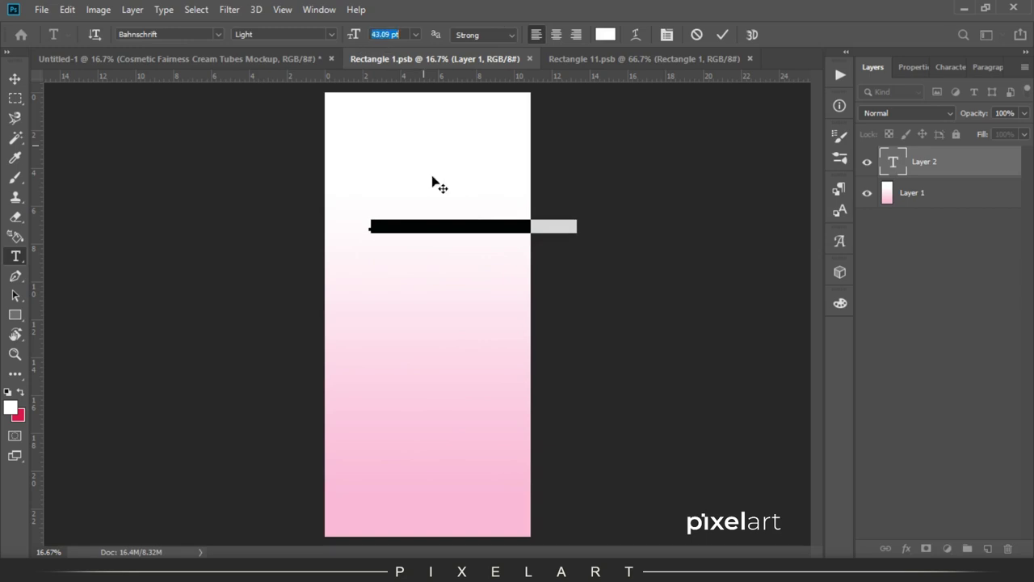
click(20, 393)
click(469, 227)
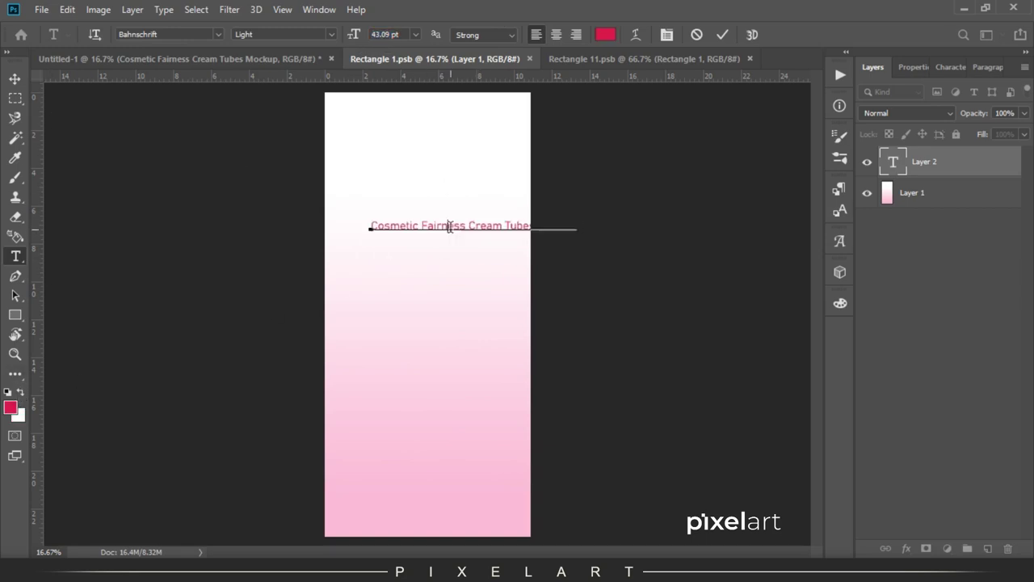
click(15, 78)
drag(424, 242, 427, 276)
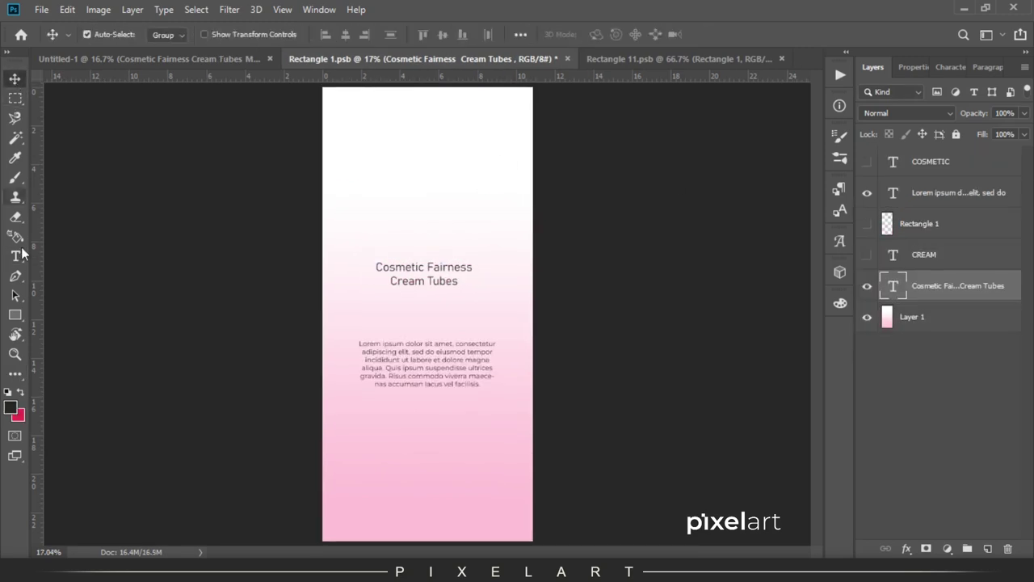
click(15, 256)
click(371, 154)
text(MOCK-UP)
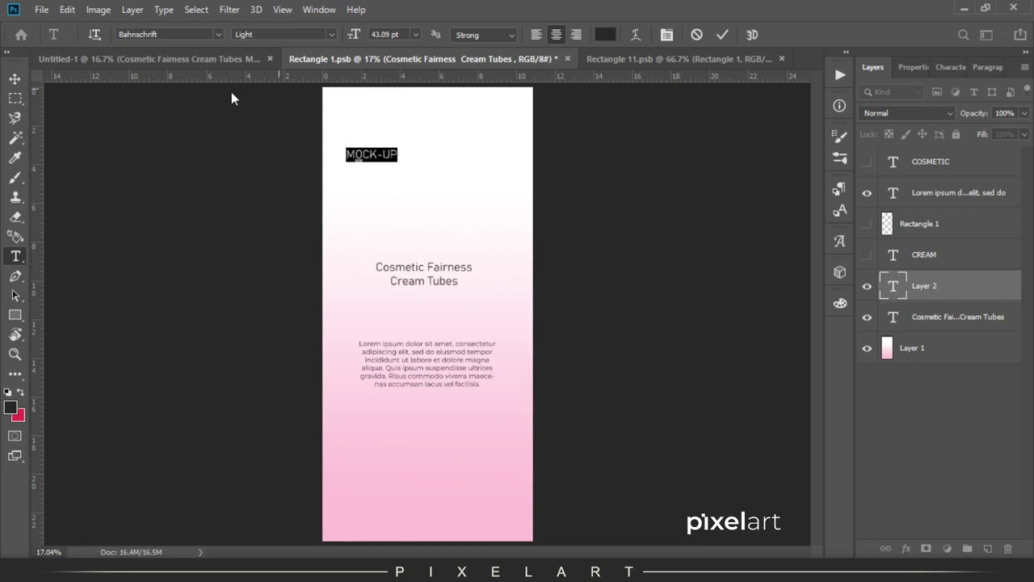
- Set the new text's font to Montserrat Regular
click(217, 34)
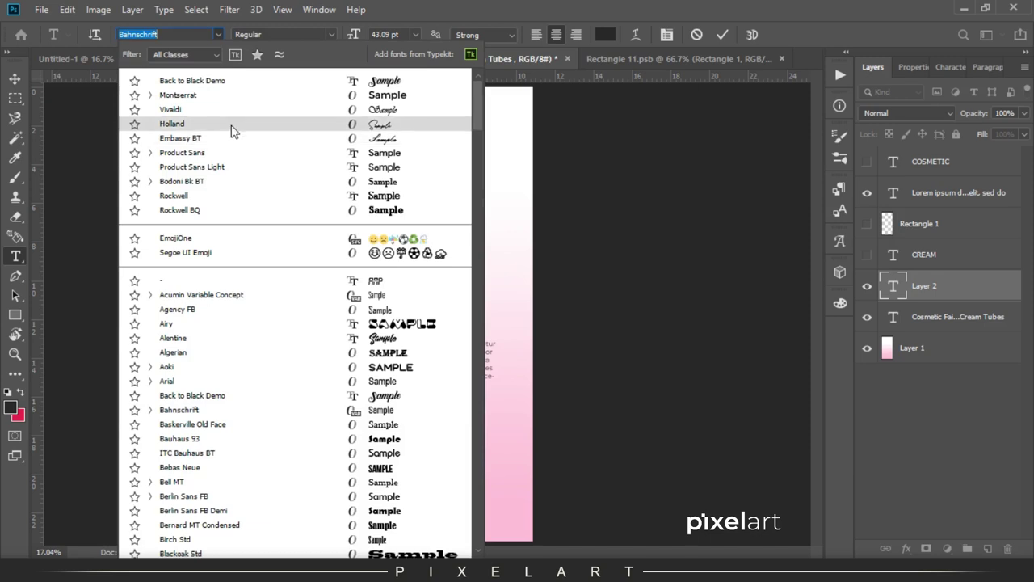
click(248, 79)
click(939, 66)
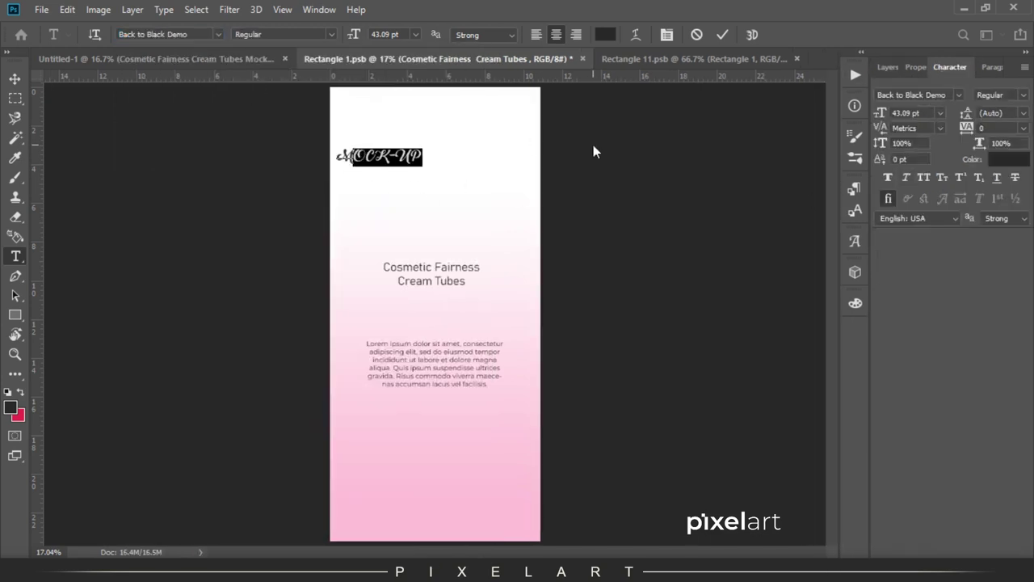
click(218, 34)
click(214, 100)
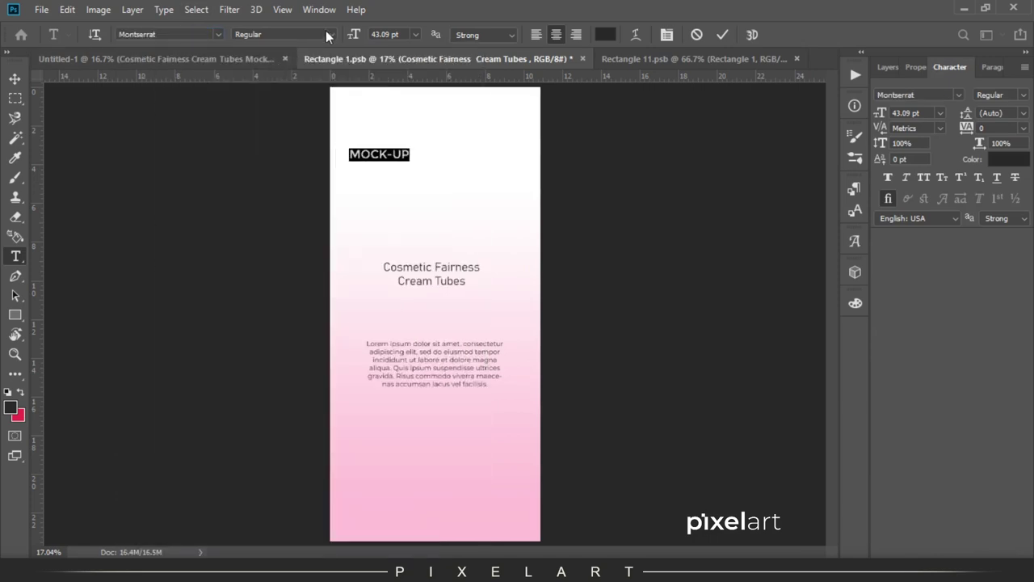
click(329, 34)
click(290, 150)
- Scale the MOCK-UP text much larger with free transform (Ctrl+T)
click(14, 79)
key(ctrl+t)
mouse_move(408, 162)
mouse_down()
mouse_move(714, 291)
mouse_move(617, 272)
mouse_up()
key(Return)
- Break the text into MOCK and -UP lines and make -UP SemiBold
key(t)
click(519, 176)
key(Return)
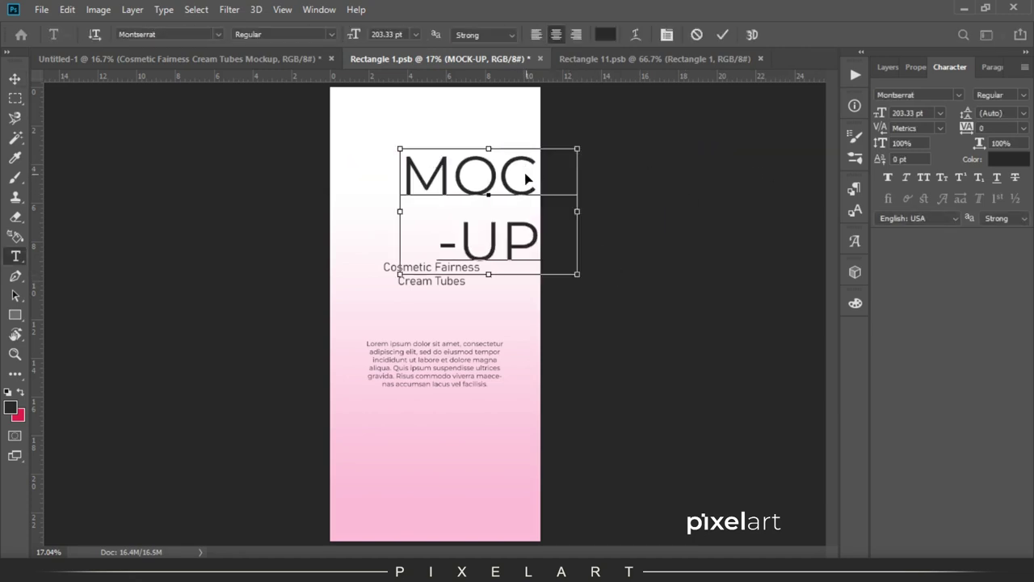
drag(425, 233, 540, 242)
click(326, 34)
click(305, 198)
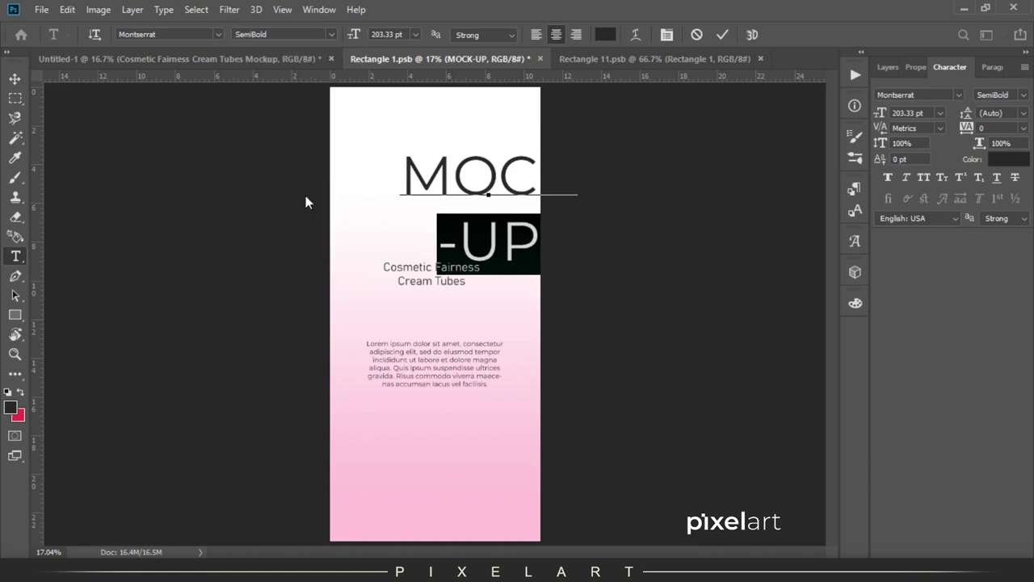
click(15, 78)
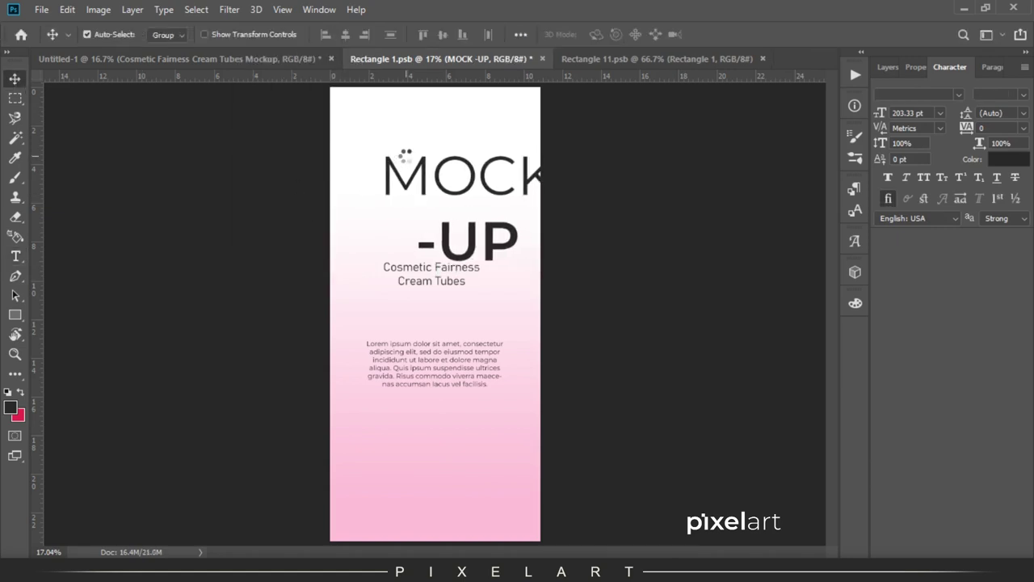
- Delete the -UP line and centre MOCK horizontally on the label
double_click(515, 233)
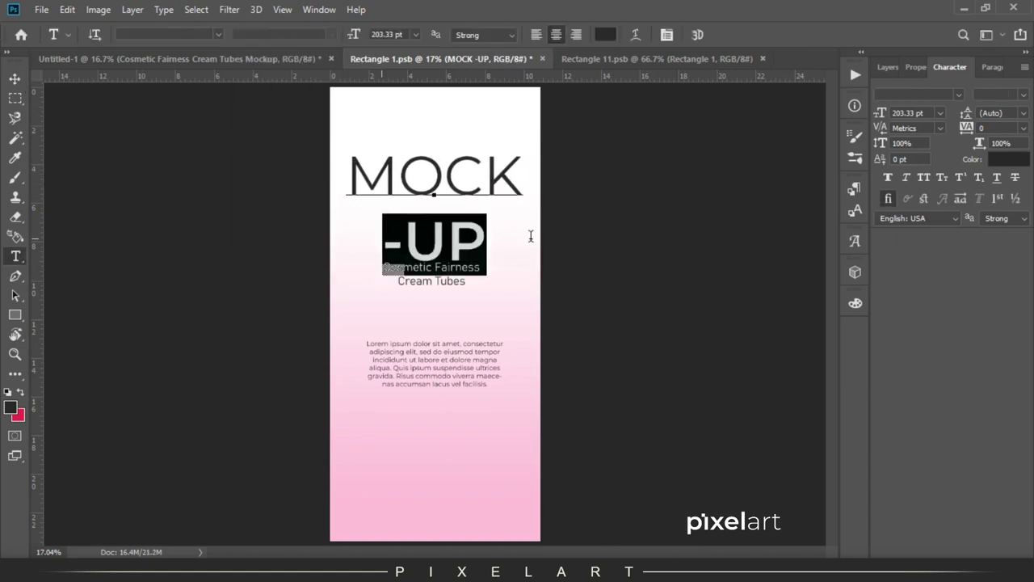
click(434, 238)
key(BackSpace)
click(15, 79)
drag(519, 226, 517, 228)
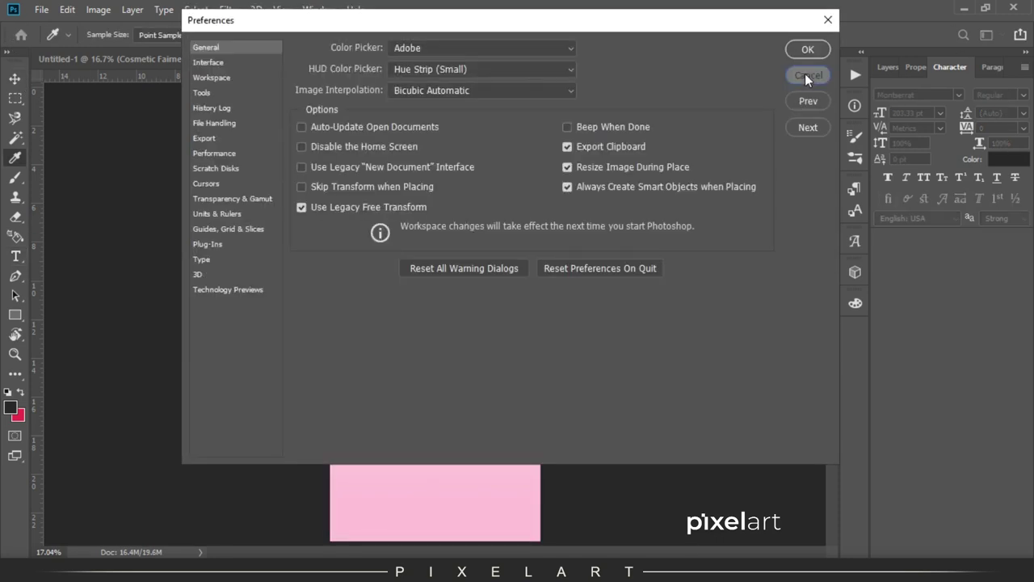
- Duplicate MOCK just below at 36% opacity and set the title on one line
click(805, 73)
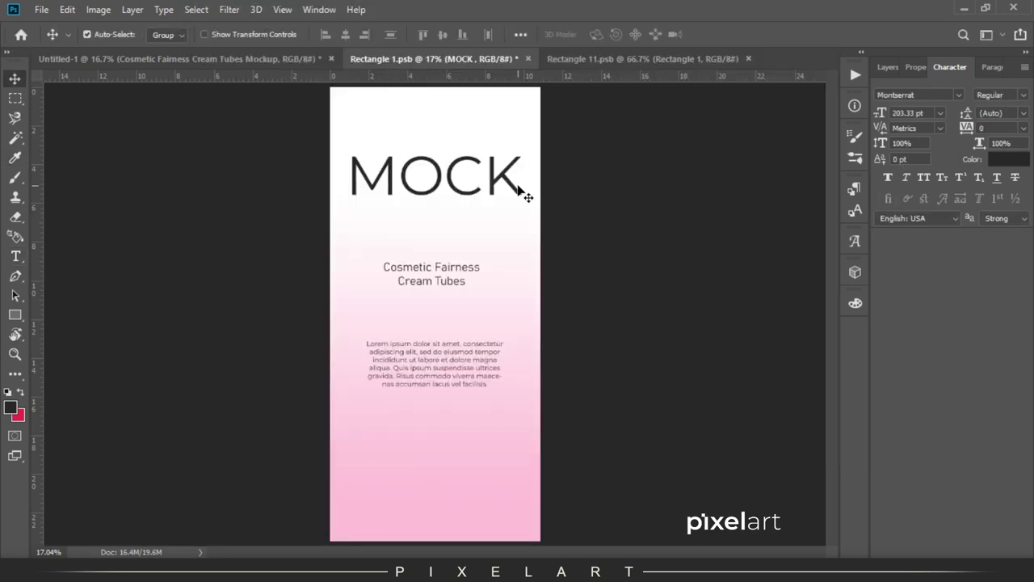
mouse_move(491, 203)
mouse_down()
mouse_move(428, 230)
mouse_move(427, 219)
mouse_up()
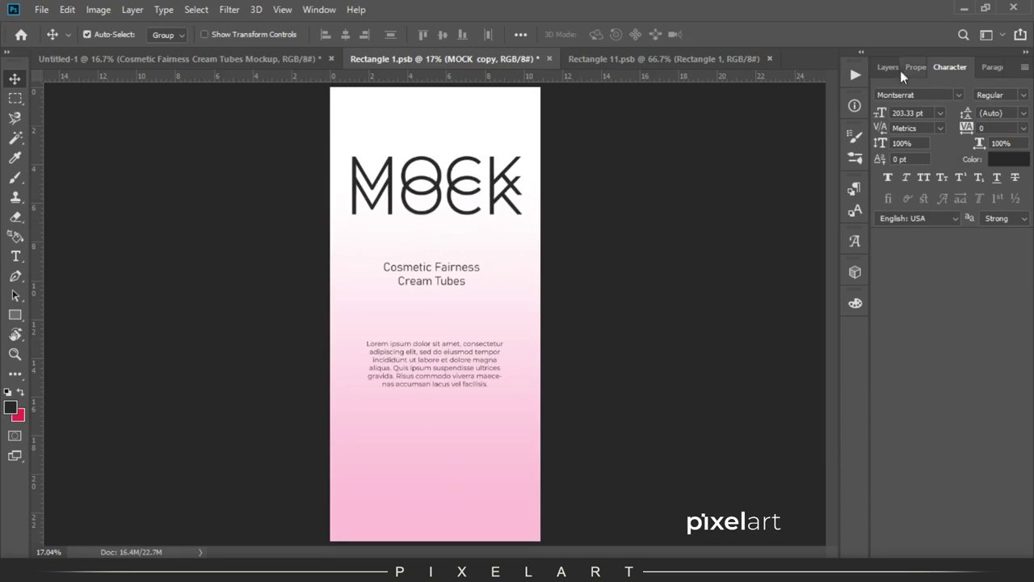
key(F7)
drag(977, 116, 927, 116)
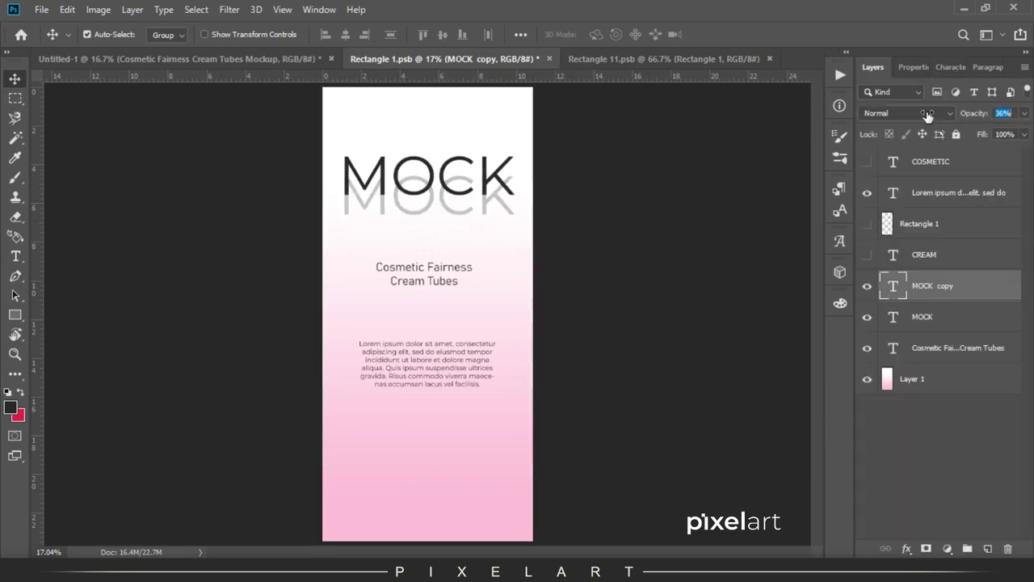
click(864, 287)
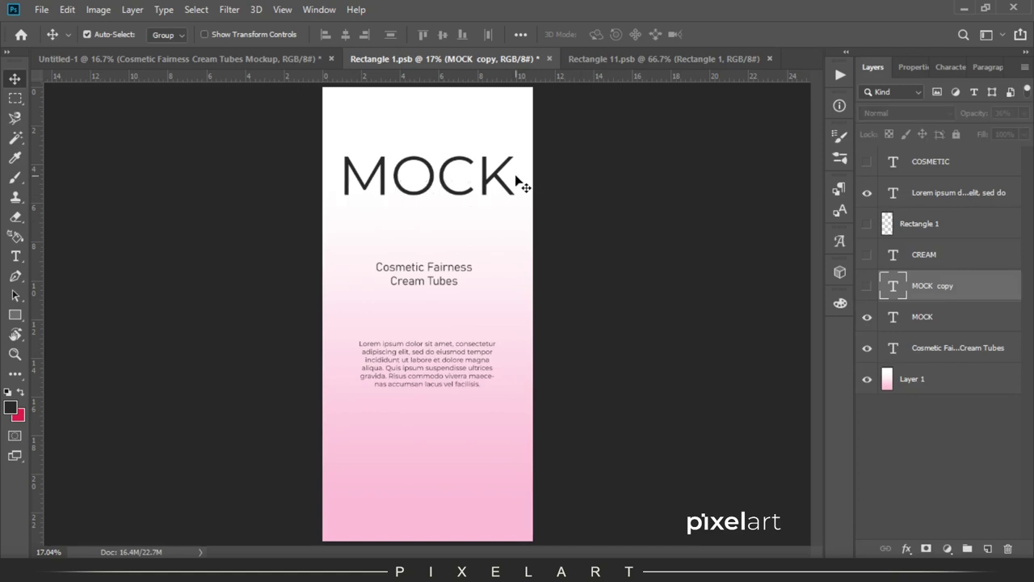
click(867, 288)
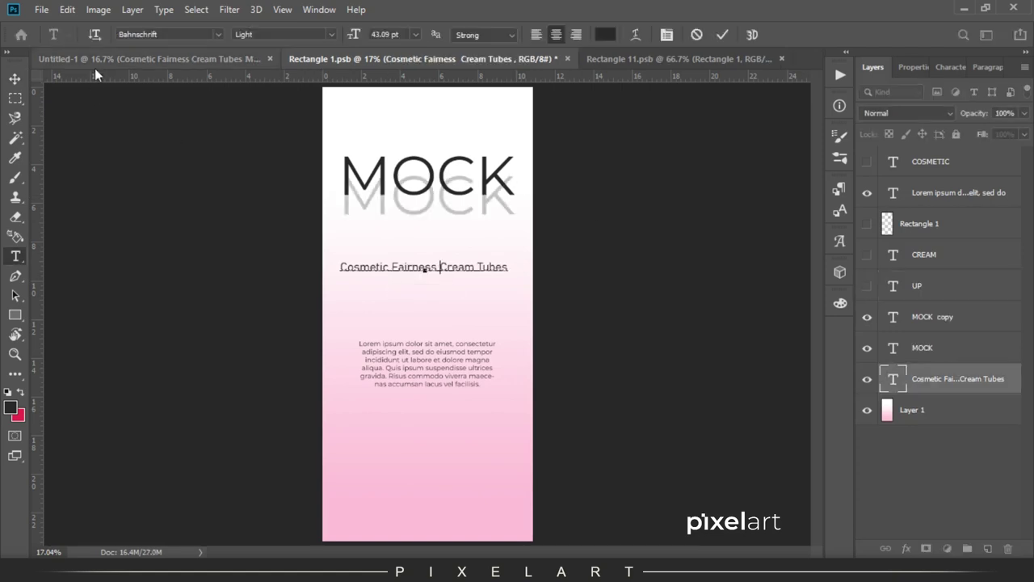
click(15, 78)
key(shift+Up)
key(shift+Up)
key(shift+Up)
key(shift+Up)
key(shift+Up)
key(shift+Up)
key(shift+Up)
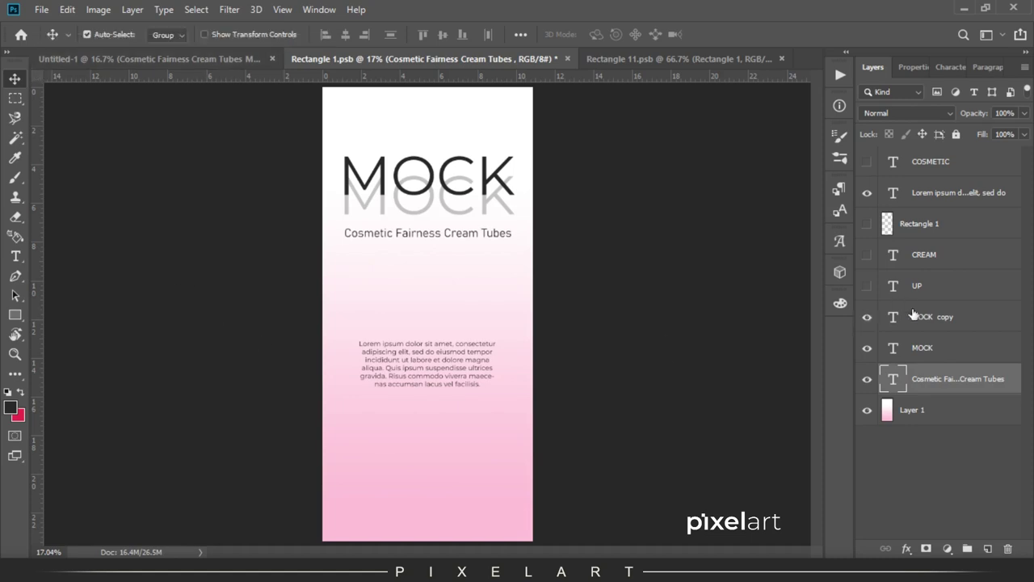
- Scale the Lorem ipsum paragraph to about 118% and move it up toward the title
click(957, 192)
key(ctrl+t)
drag(496, 331, 507, 333)
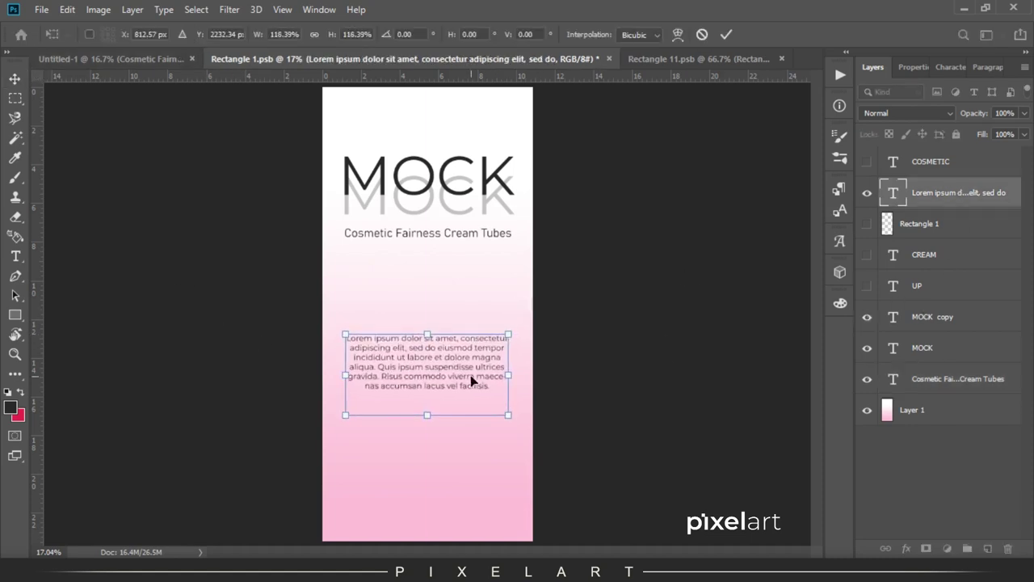
drag(470, 375, 467, 312)
key(Return)
key(shift+Up)
key(shift+Right)
- Duplicate the paragraph and move the copy down below the original
key(ctrl+j)
key(shift+Down)
key(shift+Down)
key(shift+Down)
key(shift+Down)
key(shift+Down)
key(shift+Down)
key(shift+Down)
key(shift+Down)
key(shift+Down)
key(shift+Down)
key(shift+Down)
key(shift+Down)
key(shift+Down)
key(shift+Down)
key(shift+Down)
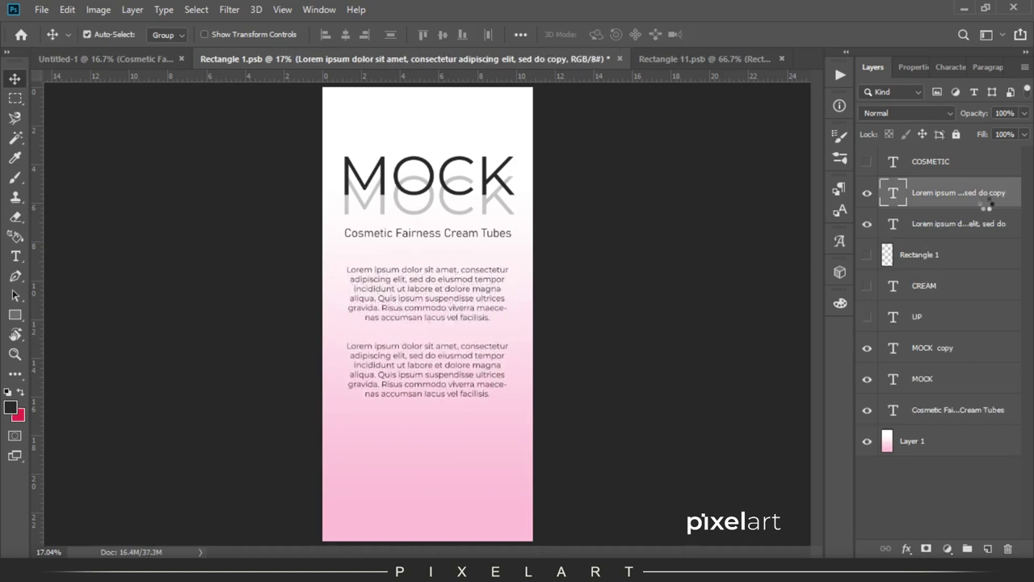
key(shift+Down)
key(shift+Down)
key(shift+Down)
- Split the copy into paragraphs at 'eiusmod' and 'suspendisse' and make its text box taller
key(t)
click(460, 363)
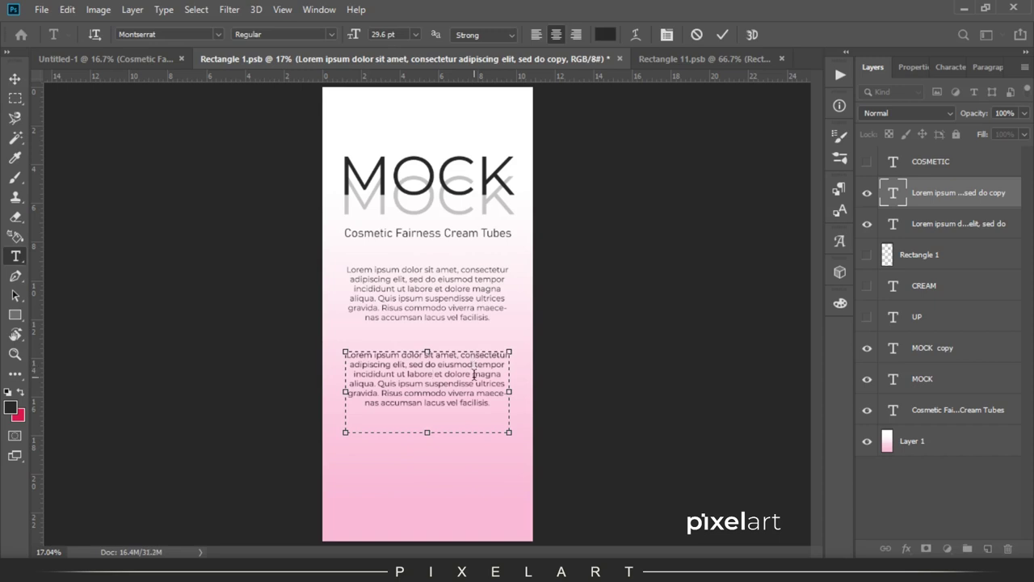
key(Return)
key(Return)
click(453, 393)
key(Return)
key(Return)
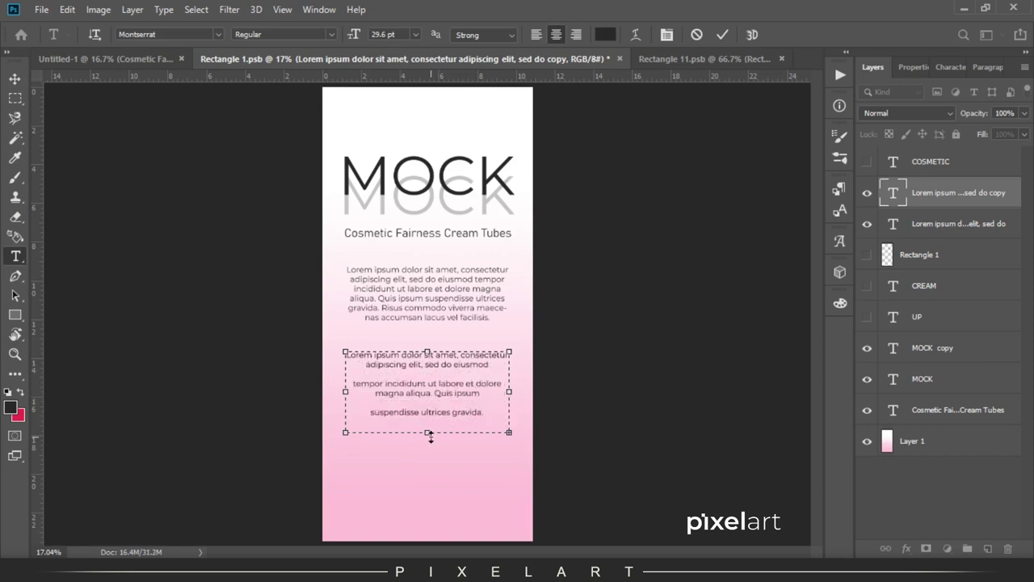
drag(430, 435, 427, 464)
click(15, 79)
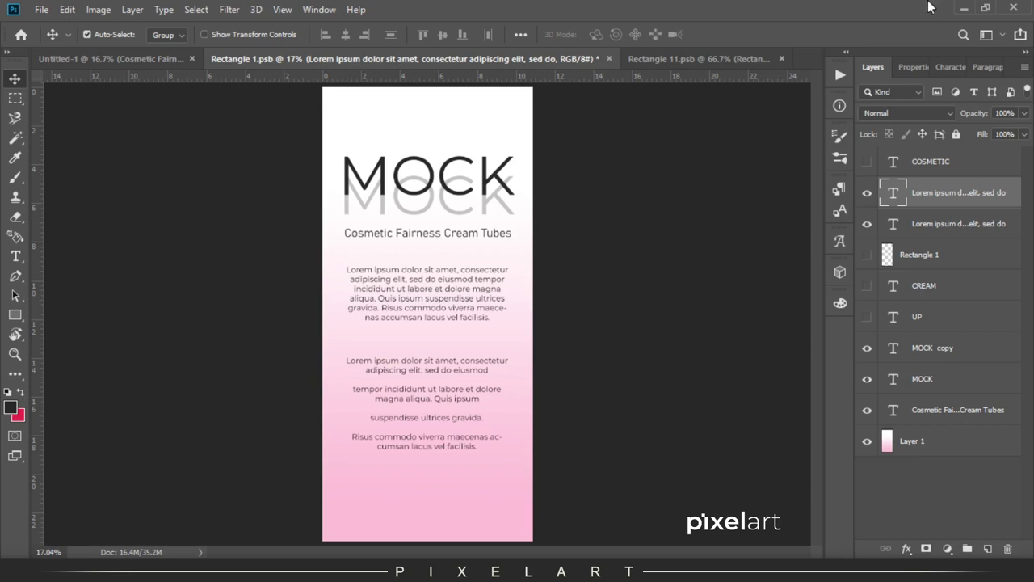
click(866, 224)
key(t)
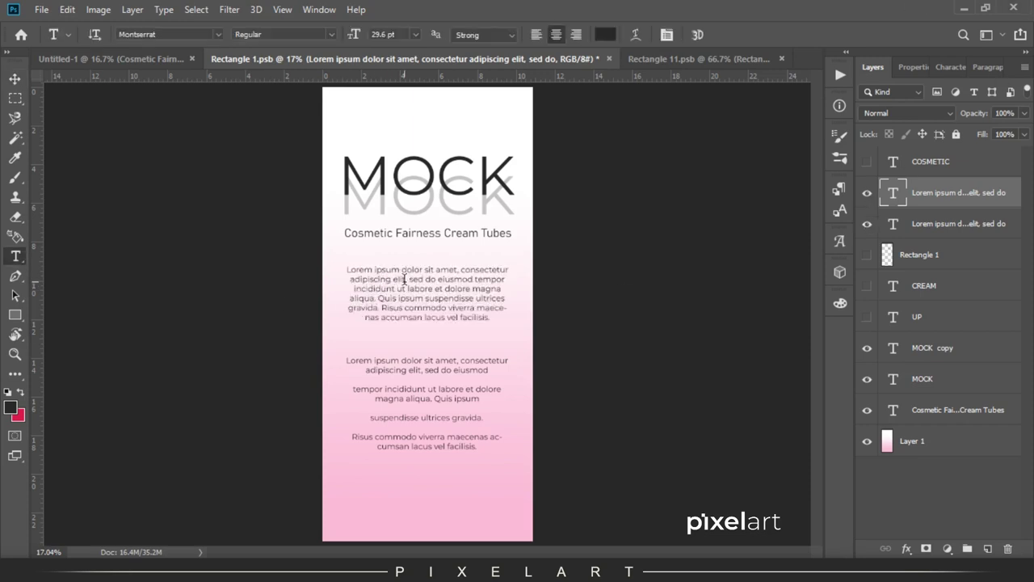
- Replace the upper paragraph with an enlarged Medium-weight 'TUBE & JAR MOCKUP' heading, nudged lower
click(404, 279)
key(ctrl+a)
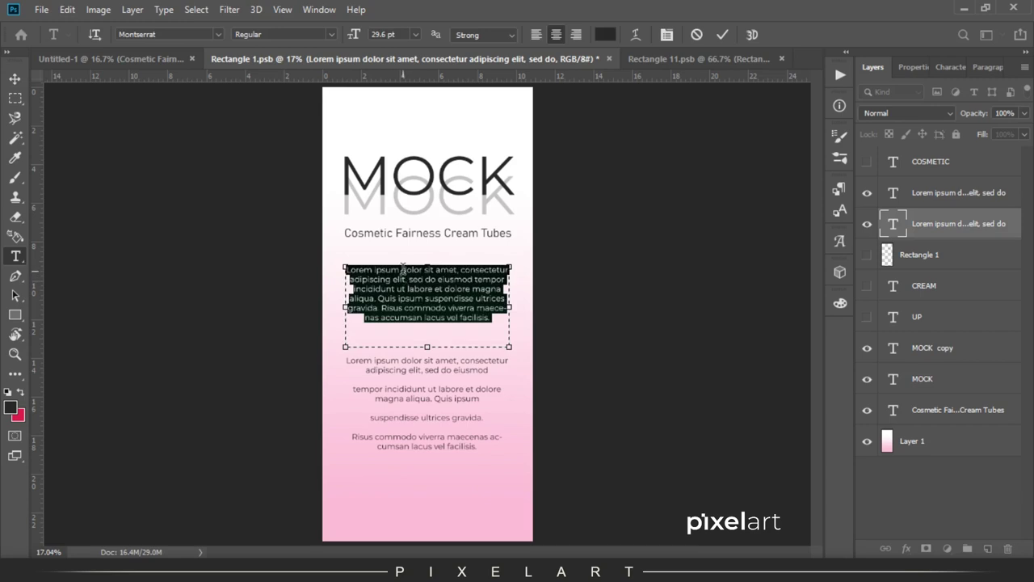
text(TUBE 4)
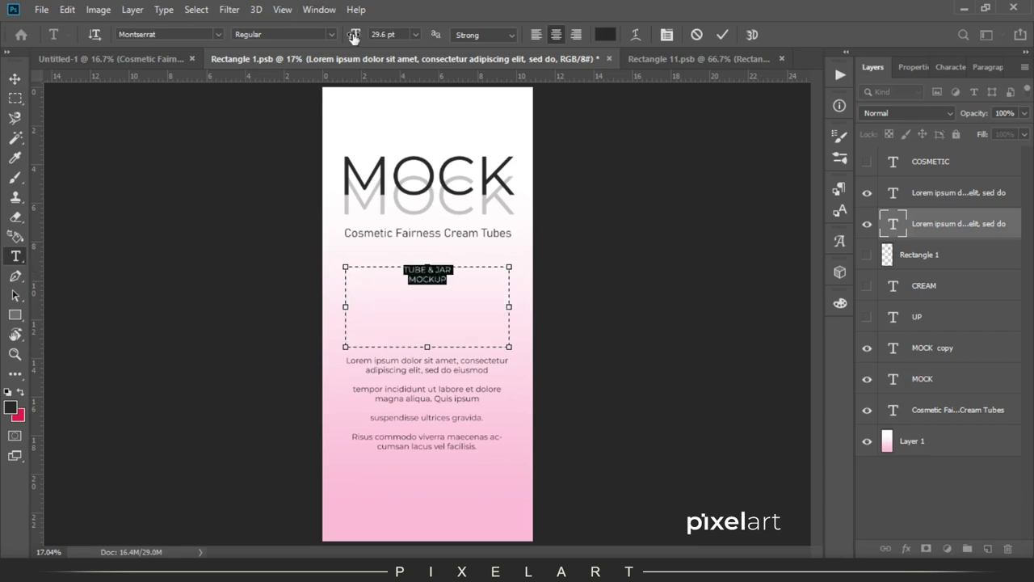
drag(365, 40, 395, 44)
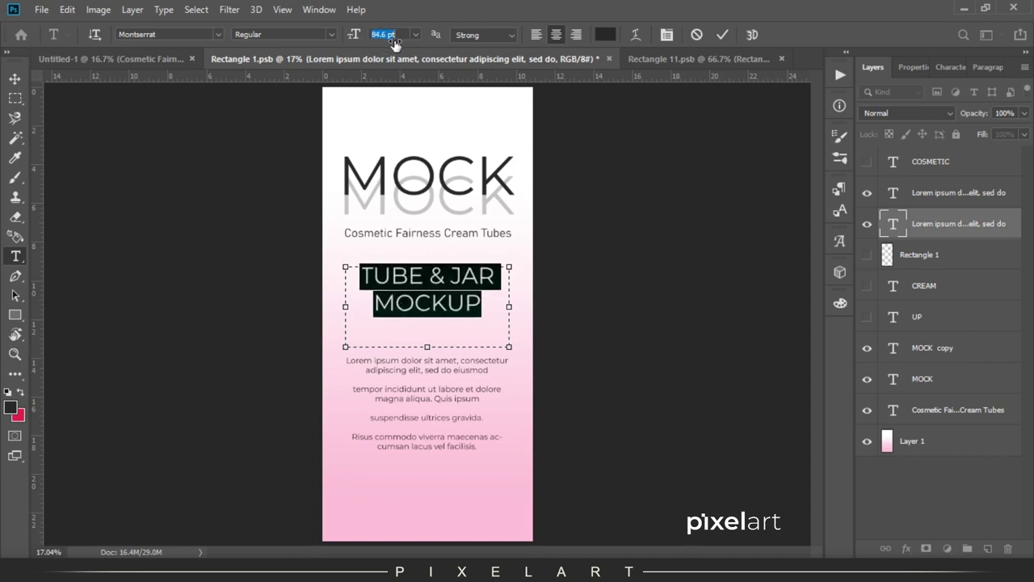
click(328, 36)
click(297, 171)
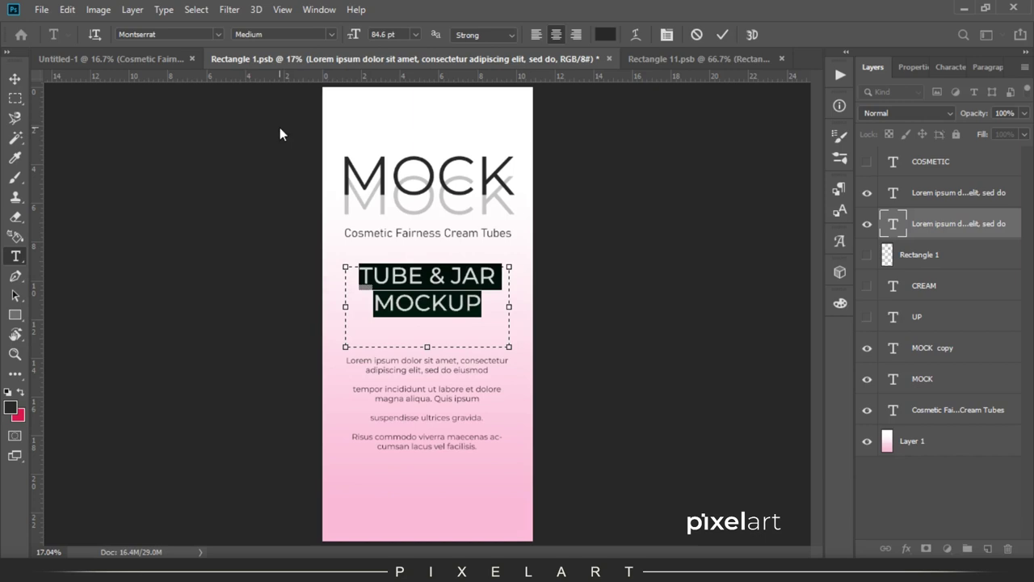
click(15, 78)
key(shift+Down)
key(shift+Down)
key(shift+Down)
key(shift+Down)
key(shift+Down)
key(shift+Down)
- Trim the lower paragraph after 'eiusmod', narrow its box, and duplicate it below
key(t)
click(408, 387)
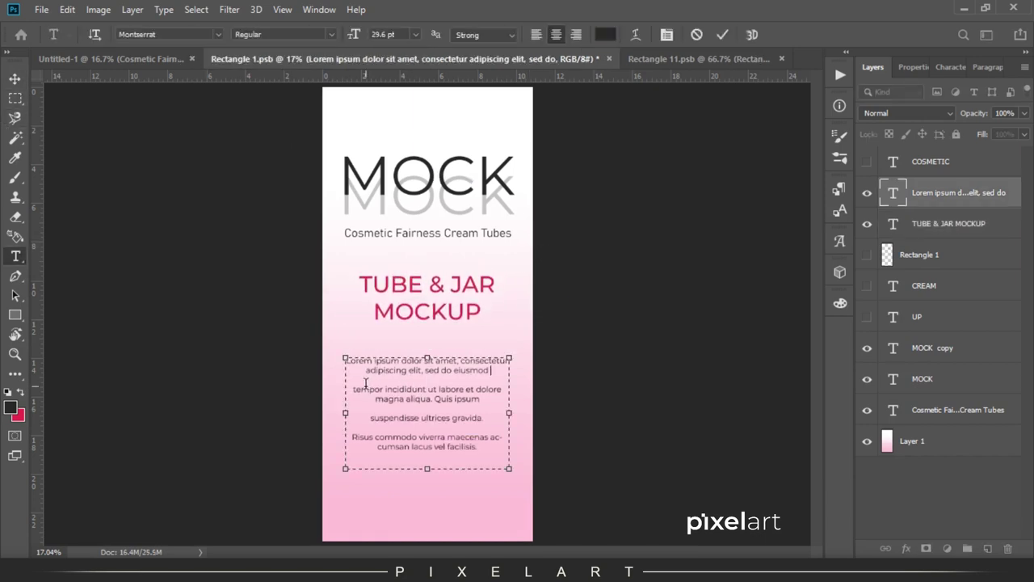
drag(506, 413, 497, 420)
drag(346, 413, 359, 413)
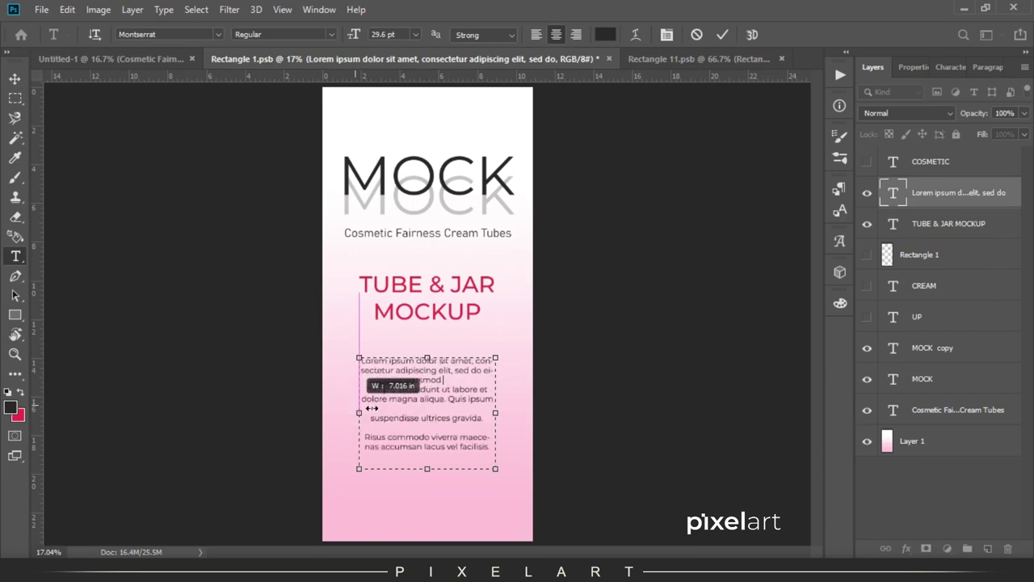
drag(443, 378, 488, 497)
key(BackSpace)
click(15, 79)
drag(449, 384, 459, 436)
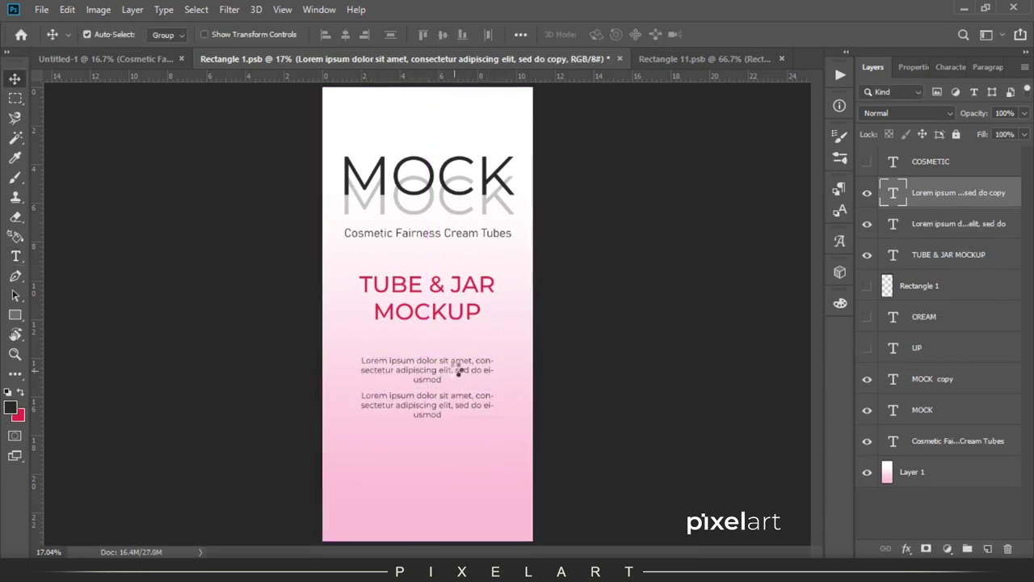
- Swap the foreground and background colours with X
key(i)
key(x)
click(18, 415)
- Set a dark grey background colour and move 'Lorem ipsum dolor' to the copy's end
click(620, 429)
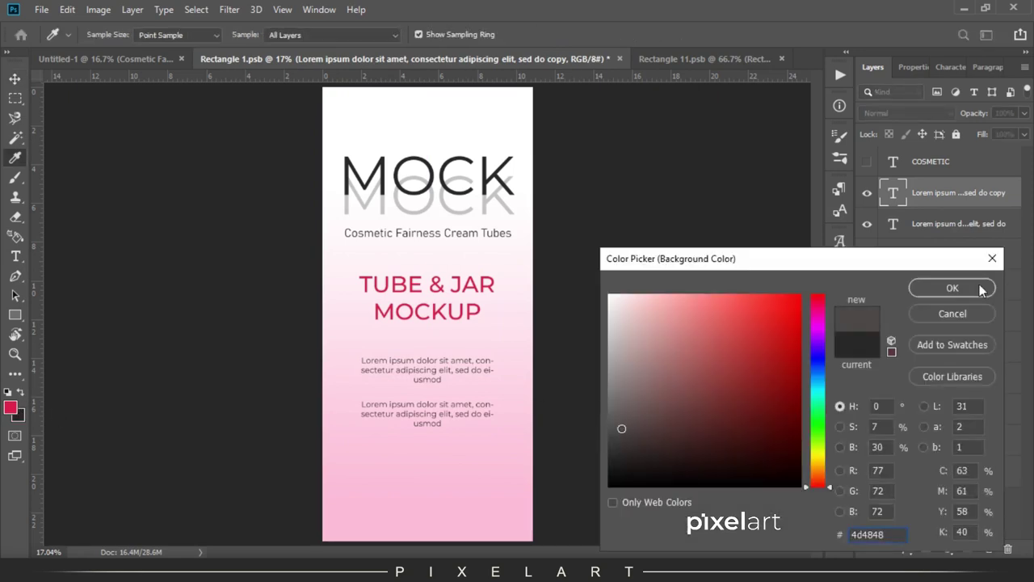
click(981, 289)
key(t)
click(396, 424)
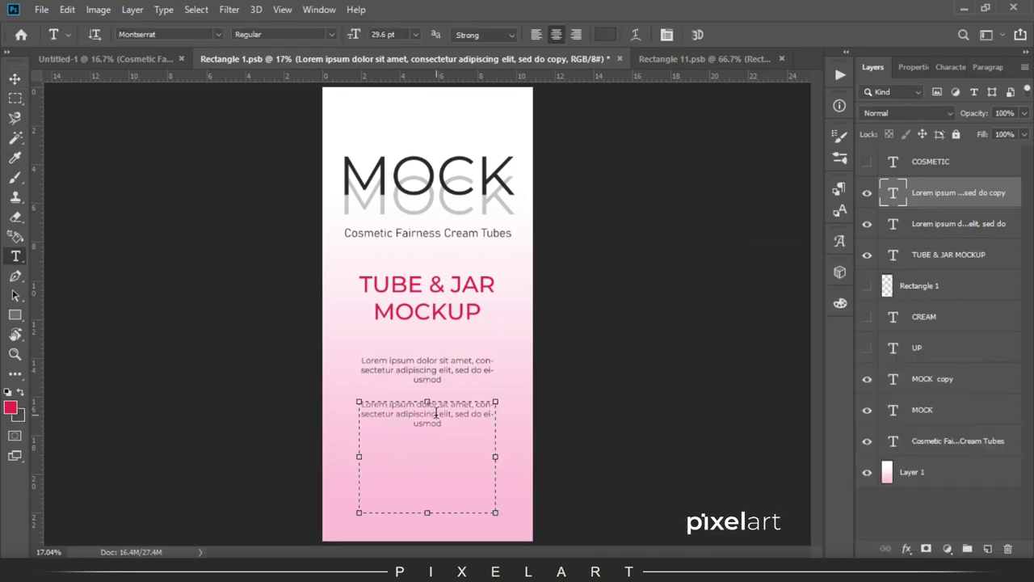
key(ctrl+a)
click(463, 422)
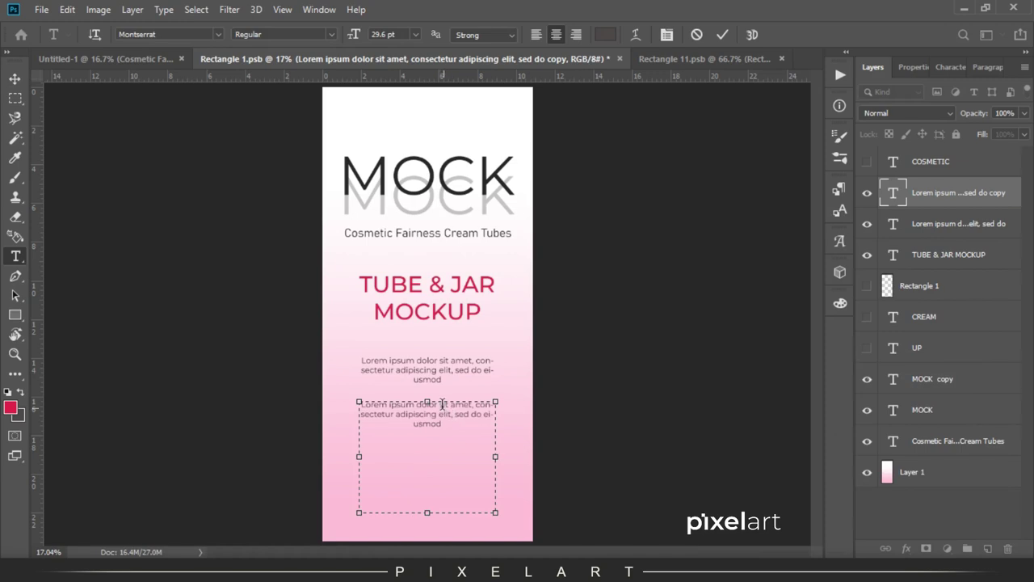
drag(437, 404, 361, 403)
key(BackSpace)
text(Lorem ipsum dolor)
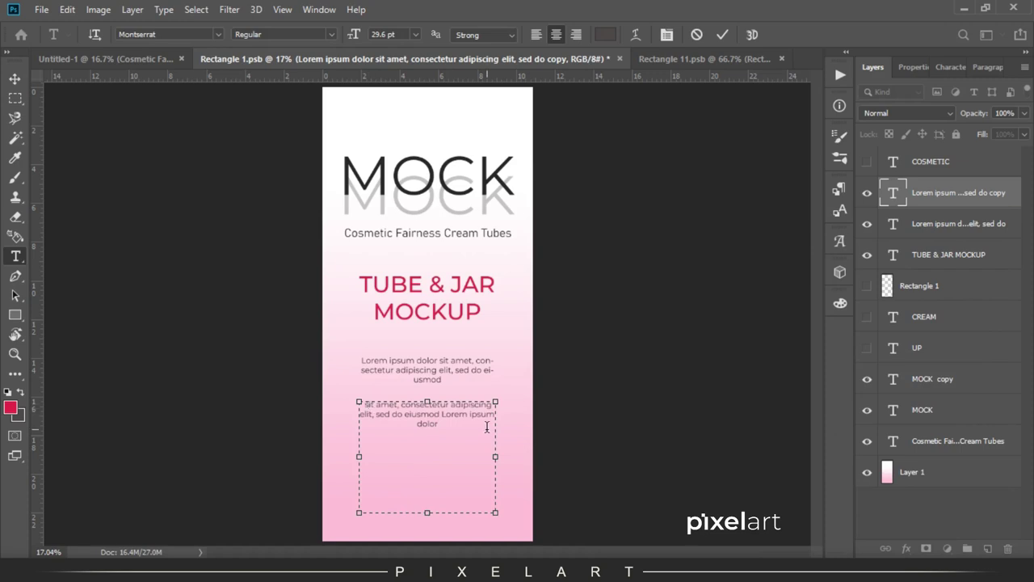
click(15, 78)
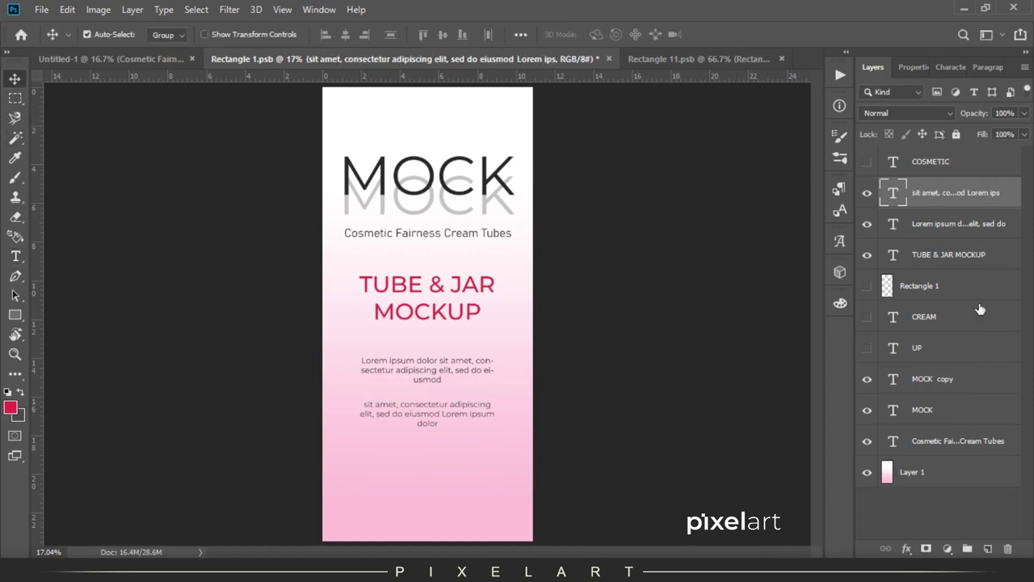
- Nudge the label text down and place Pixel-Logo.png, enlarged, above MOCK
shift+click(955, 443)
key(shift+Down)
key(shift+Down)
key(shift+Down)
key(shift+Down)
key(shift+Down)
key(shift+Down)
key(shift+Down)
key(shift+Down)
key(shift+Down)
key(shift+Down)
key(shift+Down)
key(shift+Down)
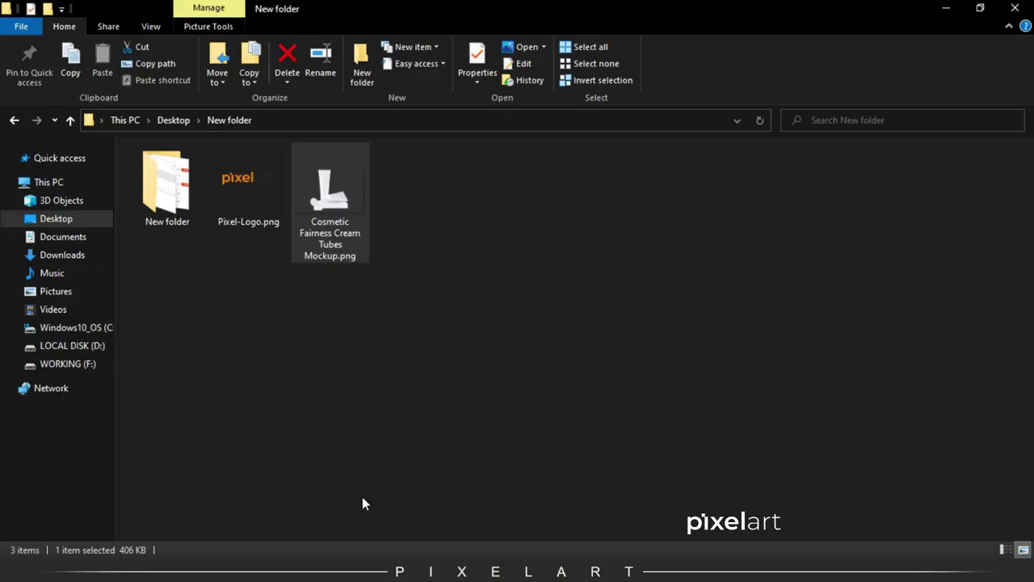
mouse_move(264, 146)
mouse_down()
mouse_move(323, 517)
mouse_move(445, 300)
mouse_up()
drag(477, 259, 486, 255)
drag(452, 310, 453, 144)
drag(485, 90, 493, 84)
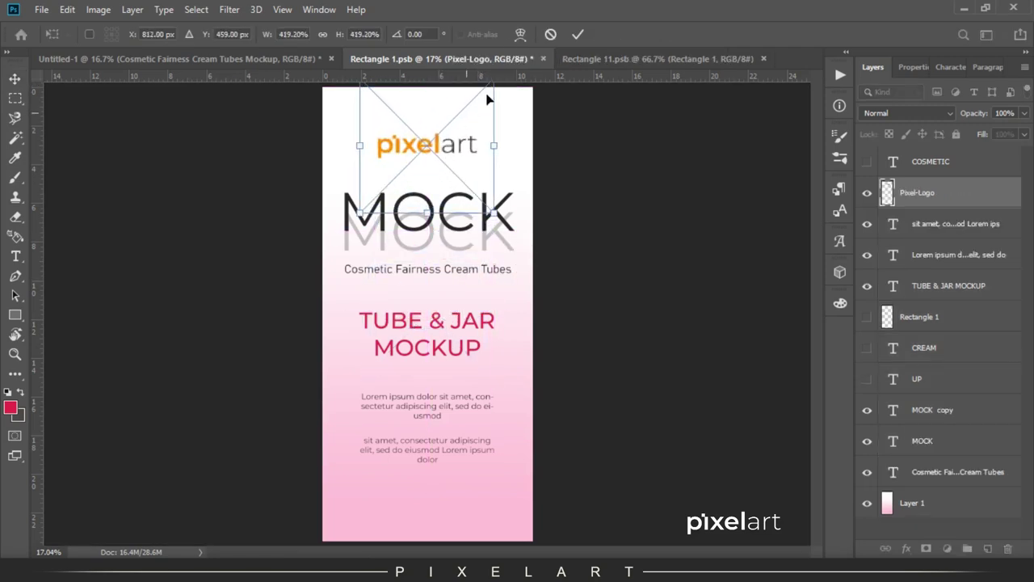
key(Return)
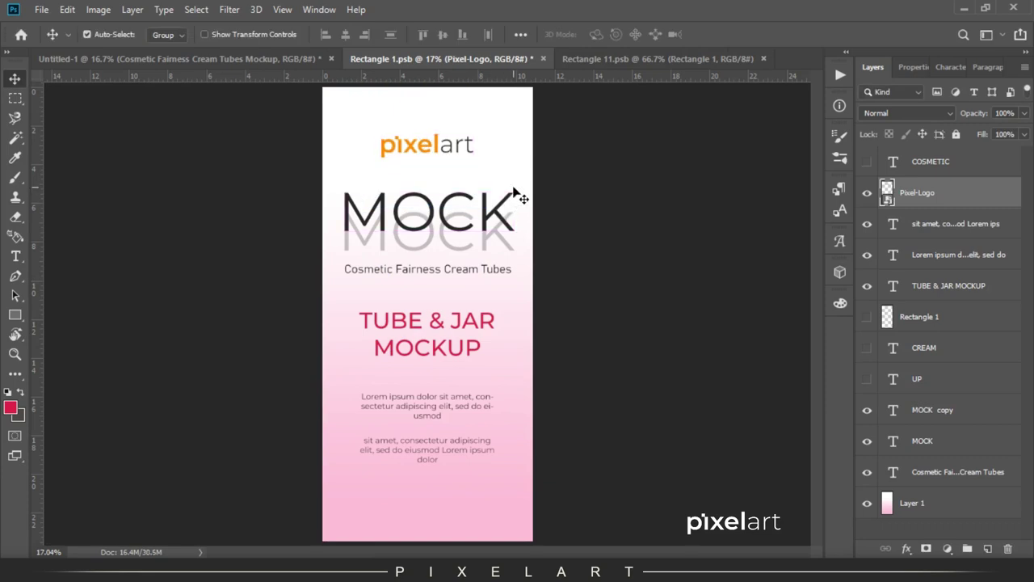
click(943, 353)
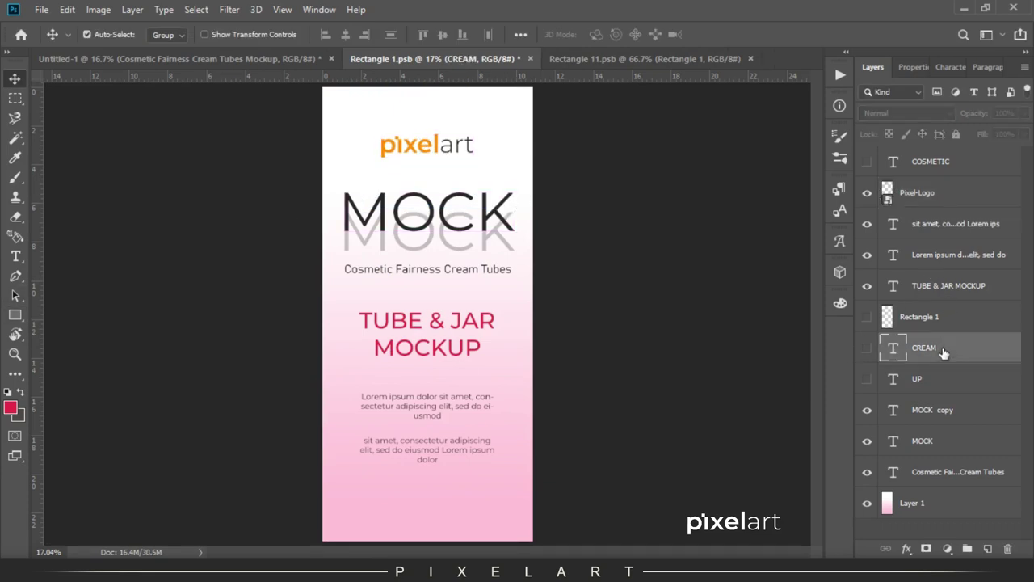
- Duplicate the TUBE & JAR MOCKUP heading and move the copy to the label's bottom
click(952, 289)
key(ctrl+j)
key(ctrl+t)
drag(431, 340, 435, 506)
key(Return)
- Change the copied heading's text to 200GM
double_click(435, 506)
key(ctrl+a)
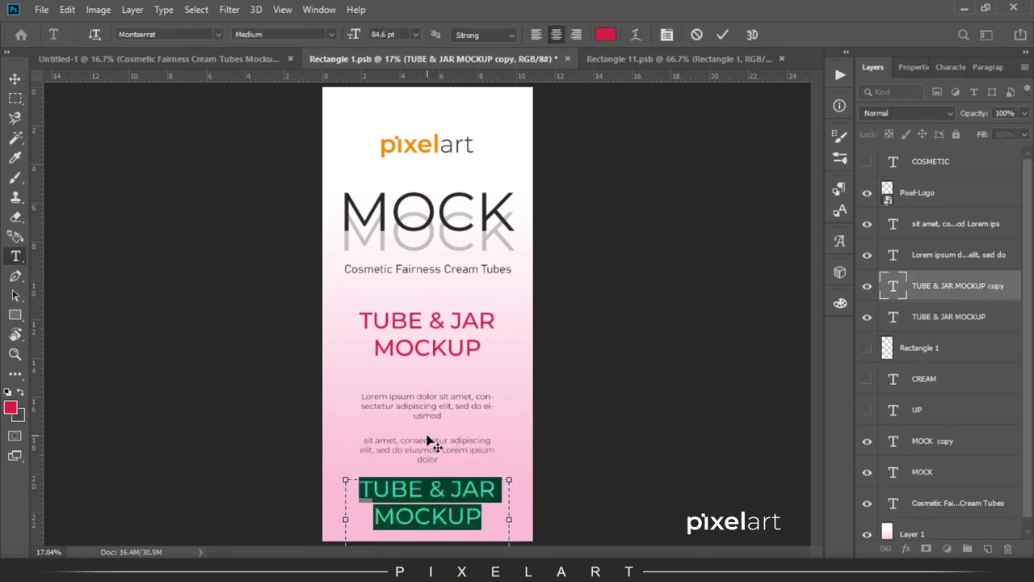
text(200H)
key(BackSpace)
text(GM)
click(15, 78)
- Shrink the 200GM text, nudge it up slightly, and save Rectangle 1.psb
key(ctrl+t)
drag(509, 480, 460, 489)
key(Return)
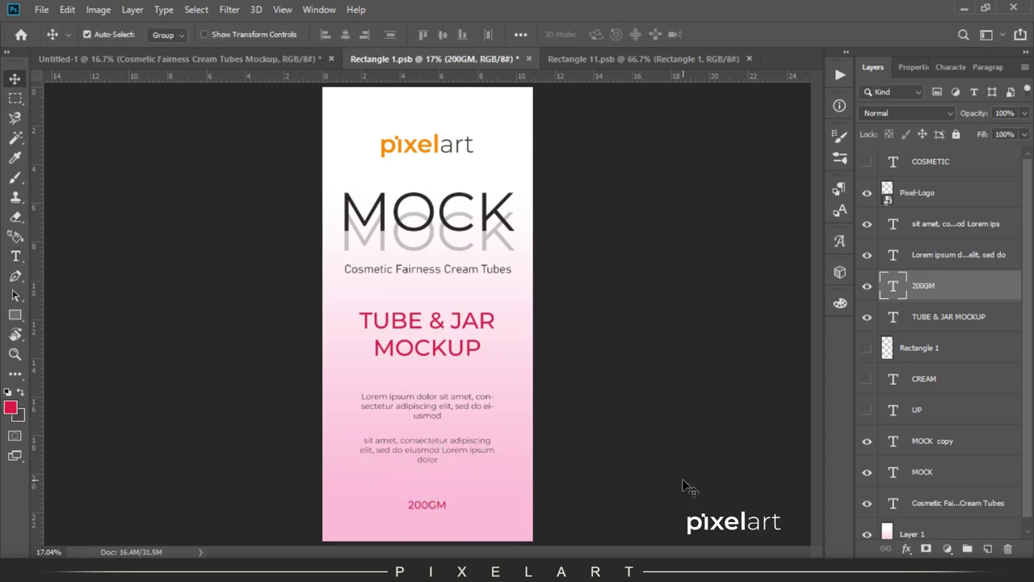
key(Up)
click(43, 10)
click(72, 147)
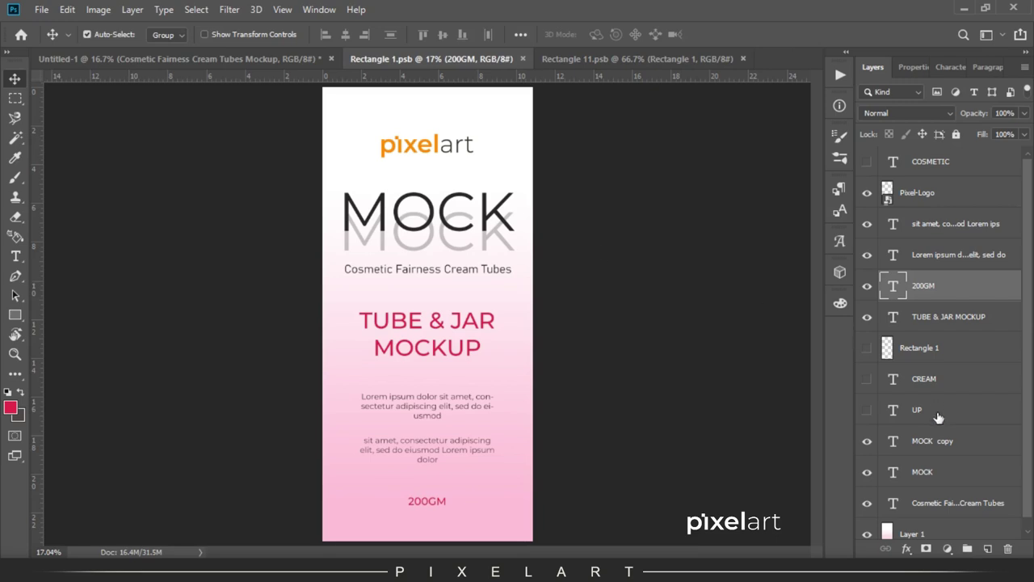
click(1012, 191)
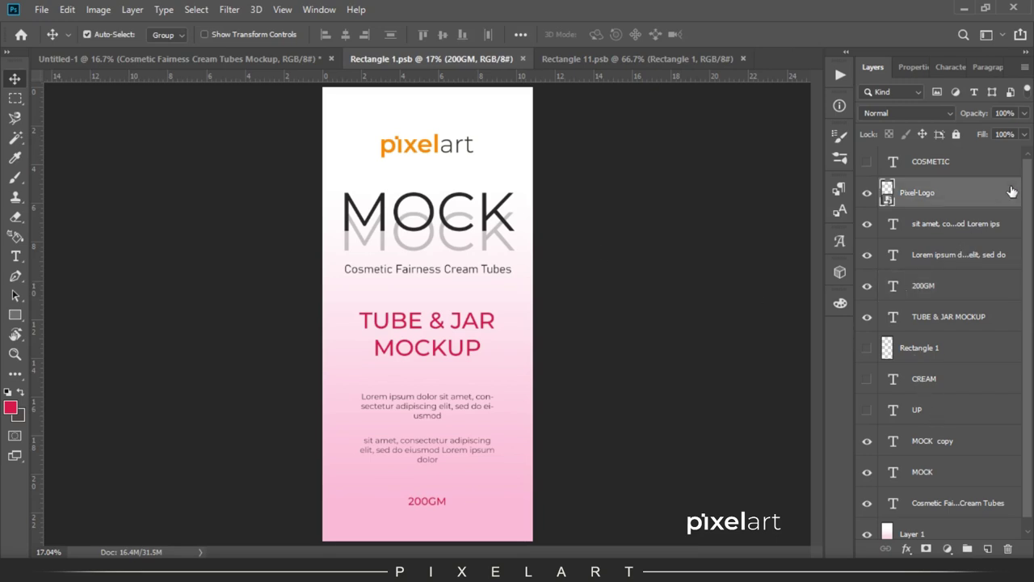
- Give the Pixel-Logo layer a Chisel Soft Bevel & Emboss with increased depth and slight softening
double_click(1008, 200)
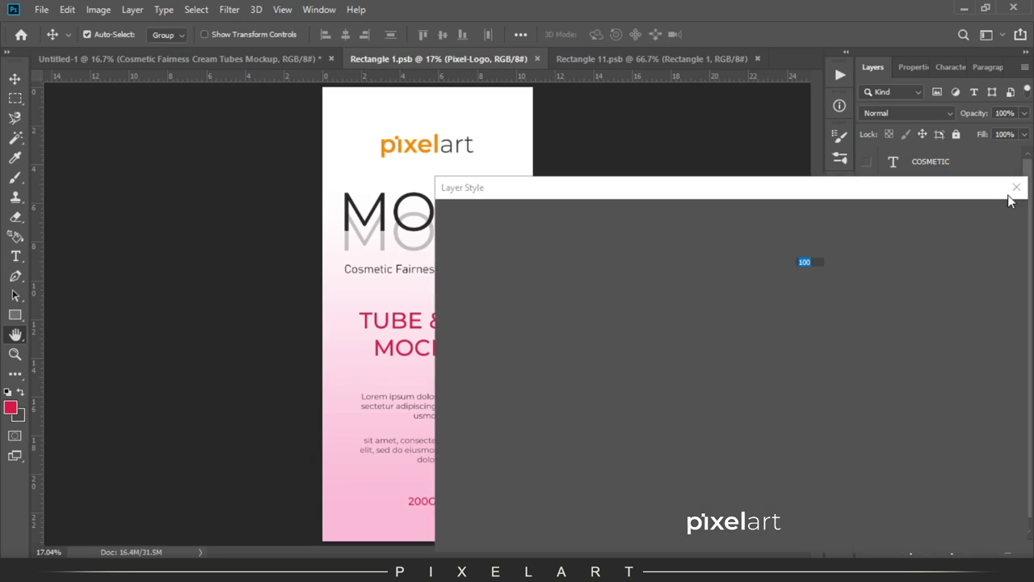
click(523, 260)
click(739, 246)
drag(715, 279, 714, 279)
click(731, 264)
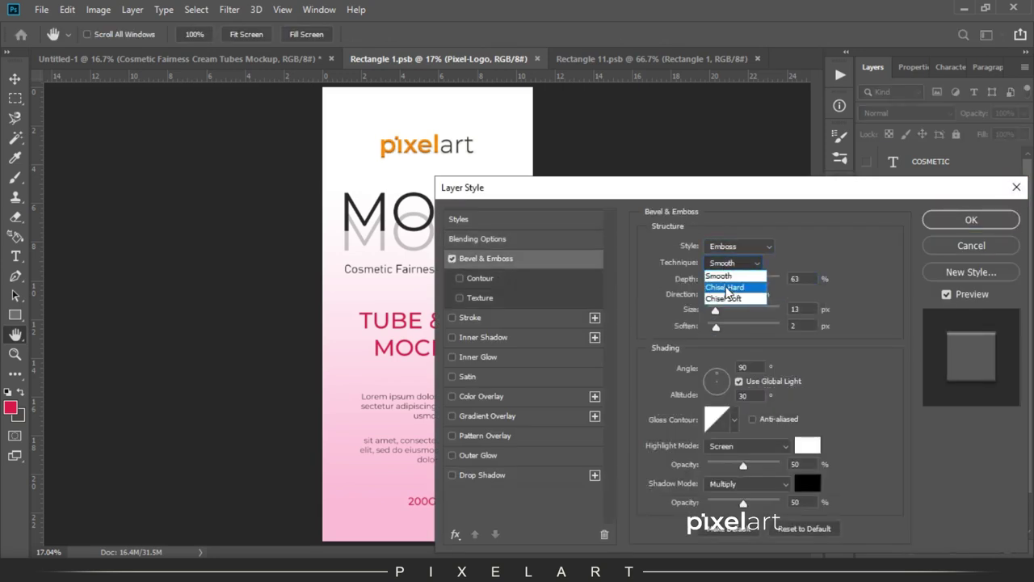
click(731, 263)
click(730, 275)
drag(711, 279, 714, 310)
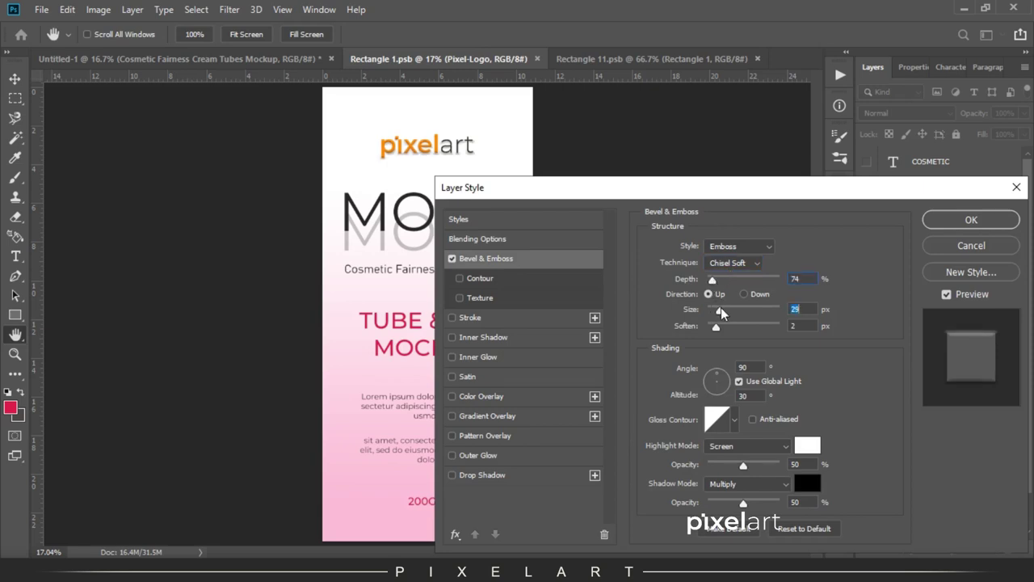
drag(715, 325, 722, 326)
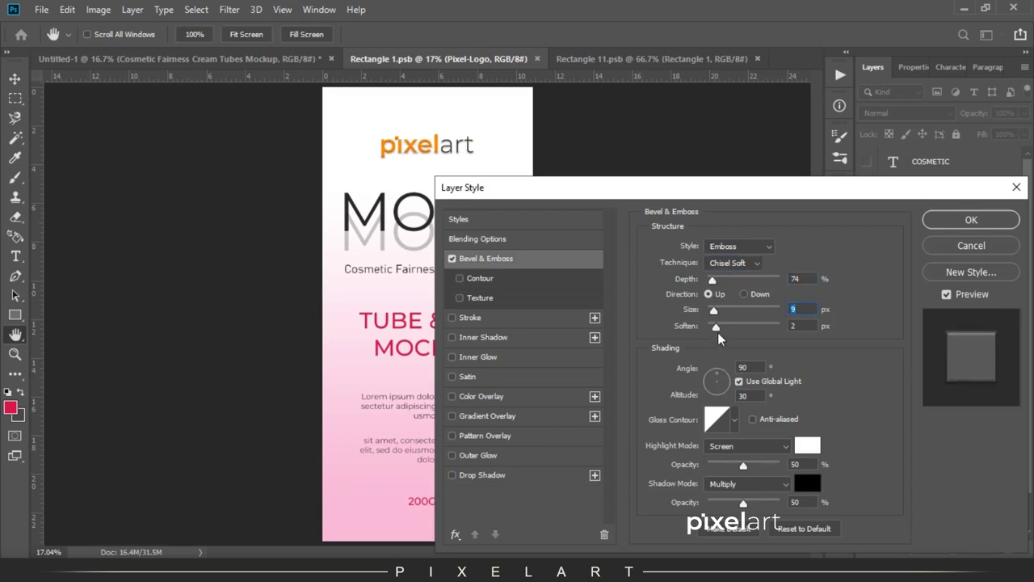
click(969, 220)
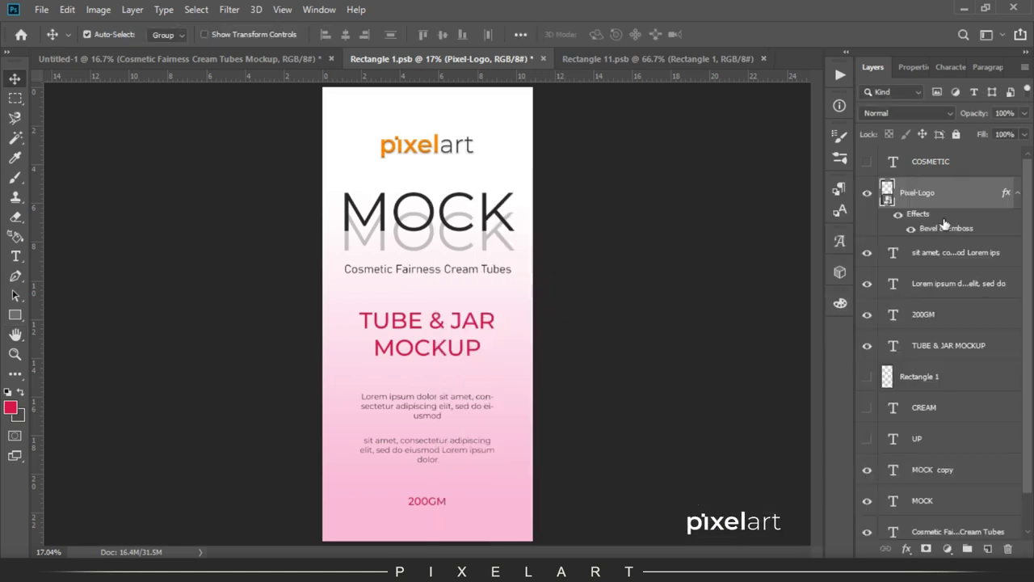
- Save the label document with the logo effect
click(41, 9)
click(121, 148)
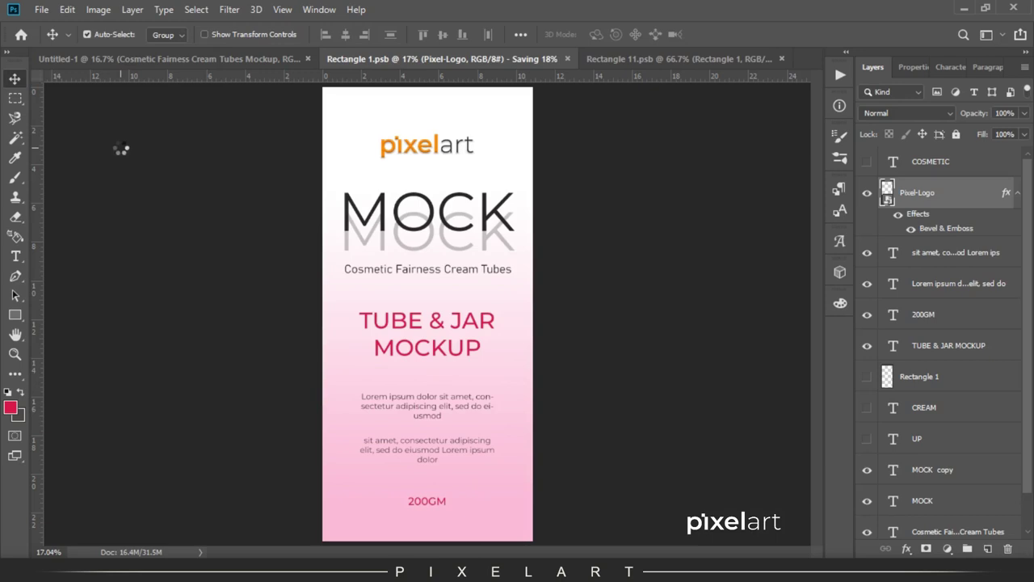
click(166, 62)
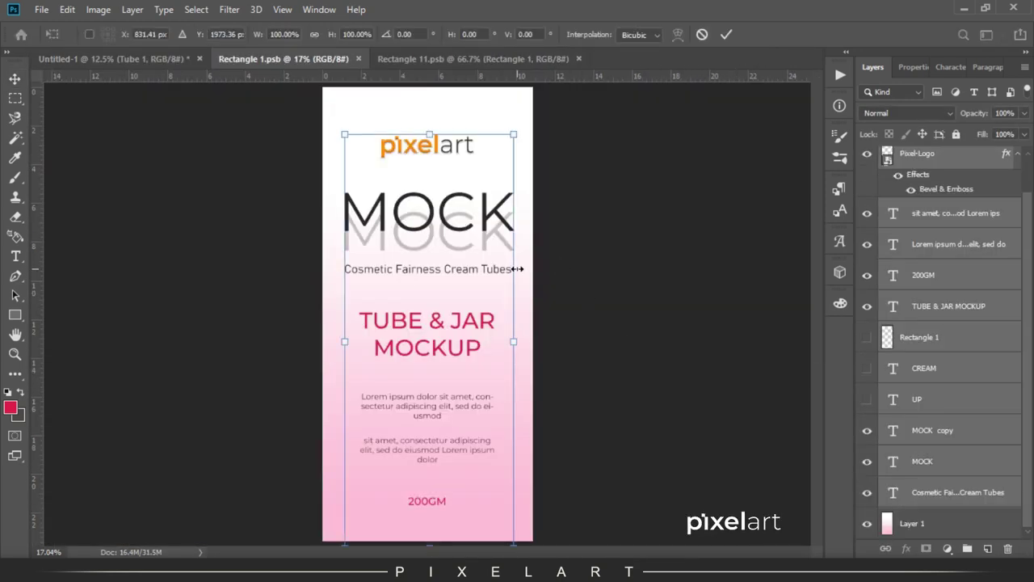
- Widen the label artwork, save it, and check the result on the tube mockup
drag(517, 268, 535, 271)
key(Return)
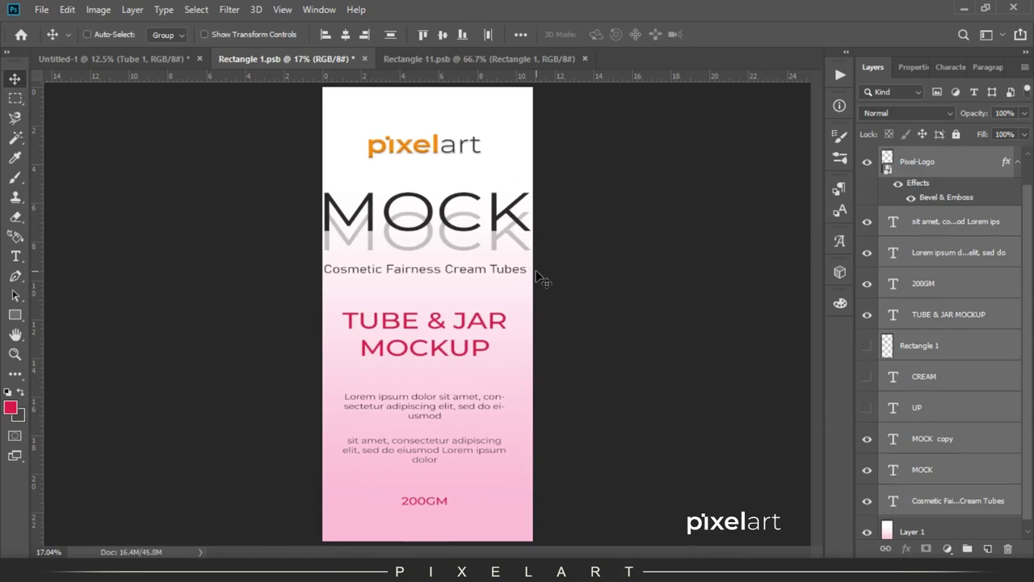
key(ctrl+s)
click(147, 59)
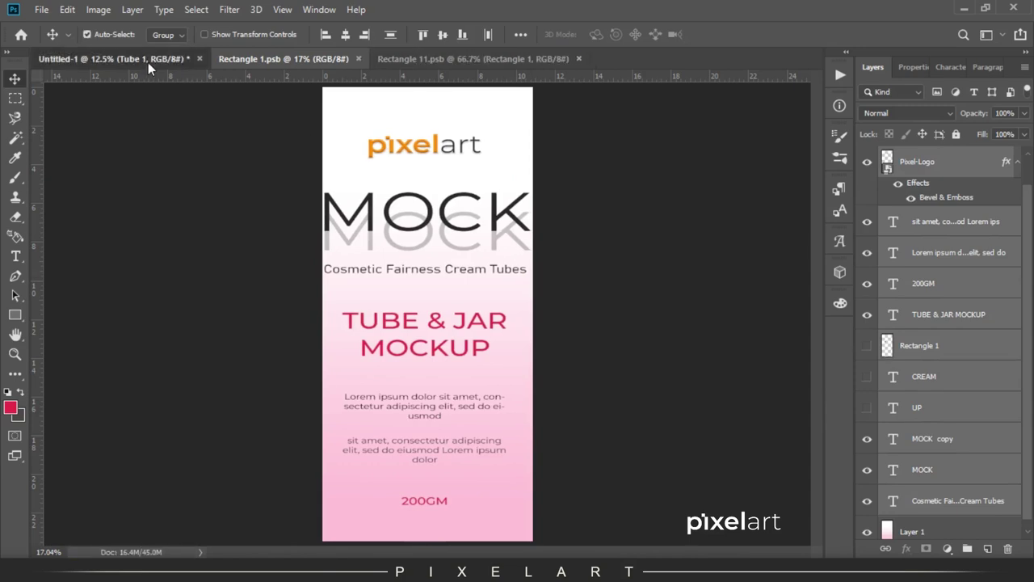
click(290, 59)
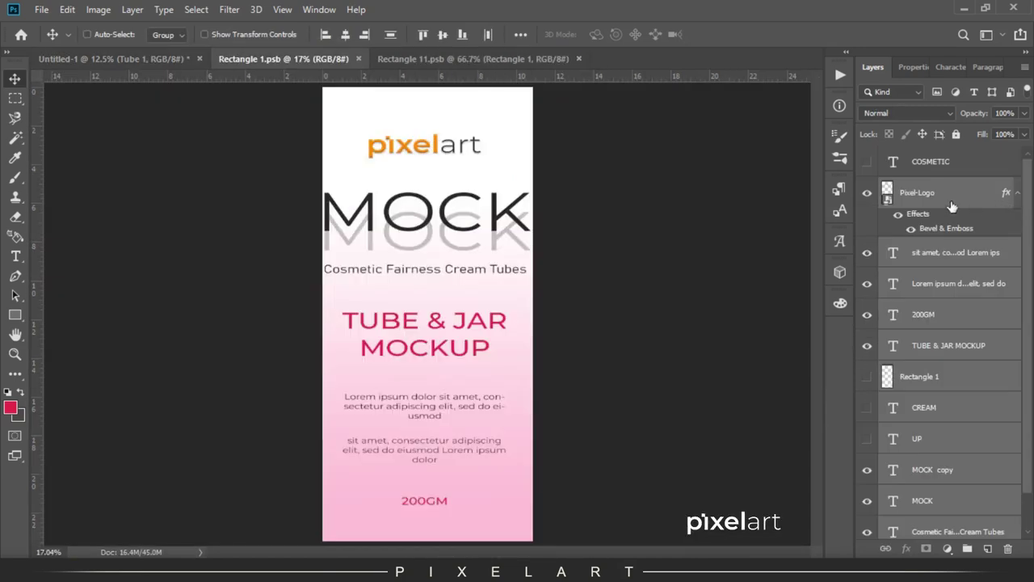
- Rescale the label artwork to about 96.8% and save the label again
key(ctrl+t)
drag(527, 135, 526, 135)
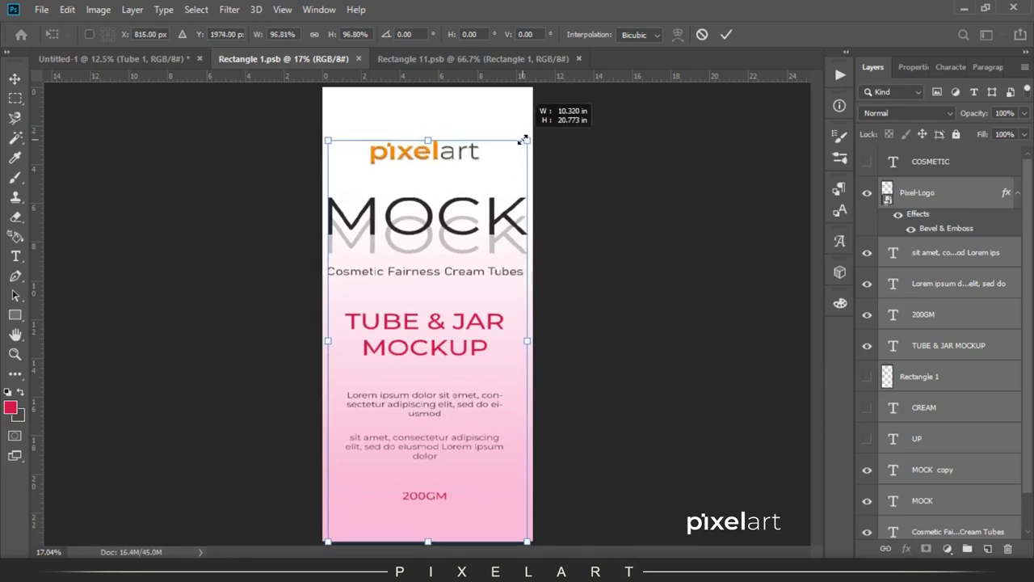
key(Return)
click(41, 9)
click(65, 149)
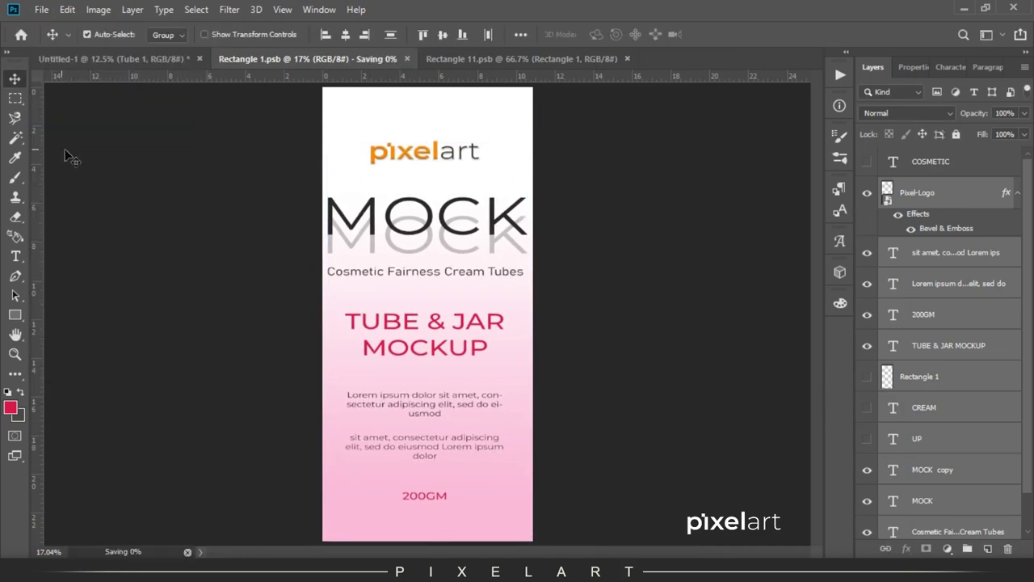
click(122, 63)
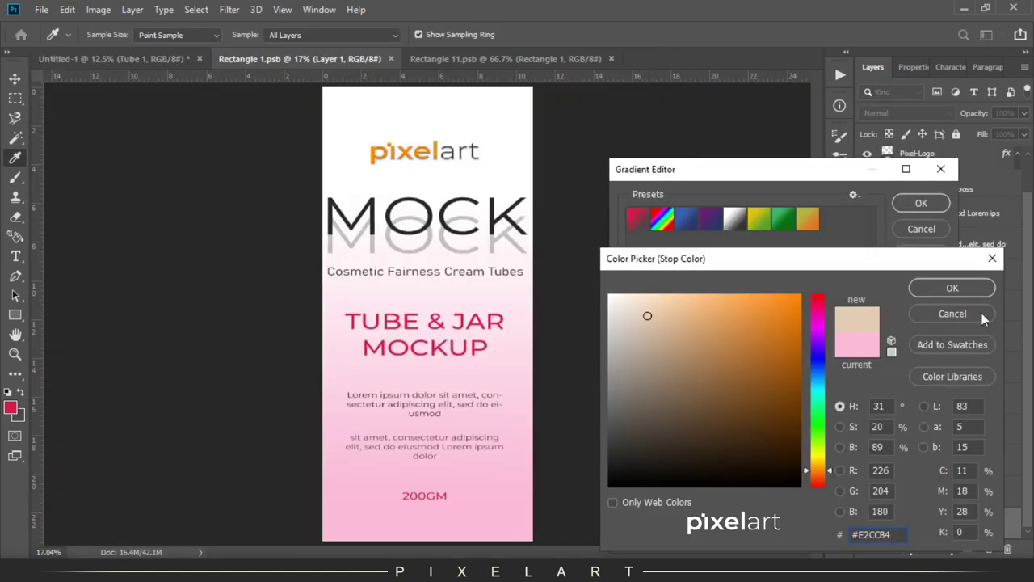
- Fill the label background with a white-to-beige (#E2CCB4) gradient and save the label
click(952, 288)
click(921, 203)
drag(426, 275, 424, 461)
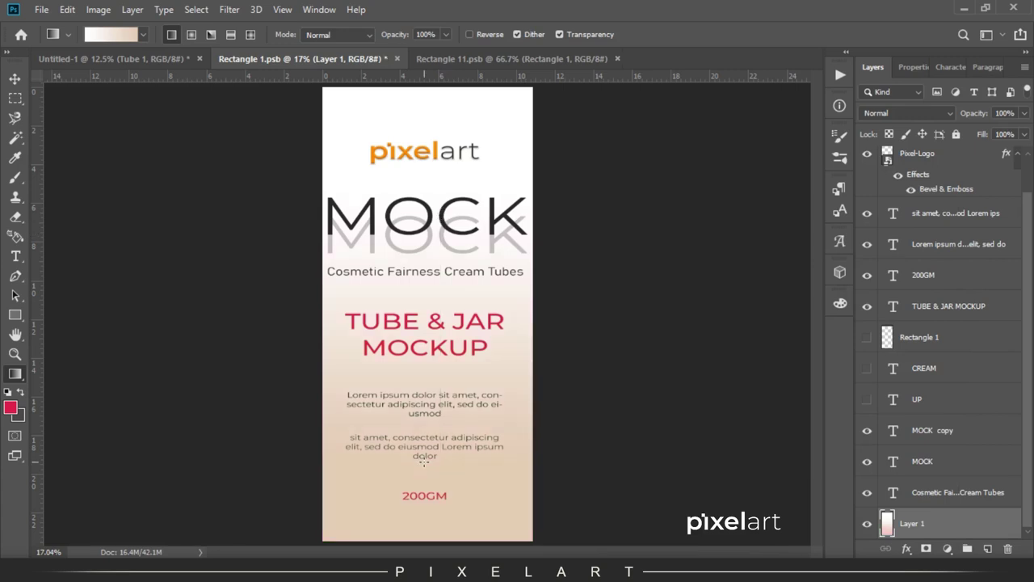
click(15, 78)
click(41, 10)
click(48, 147)
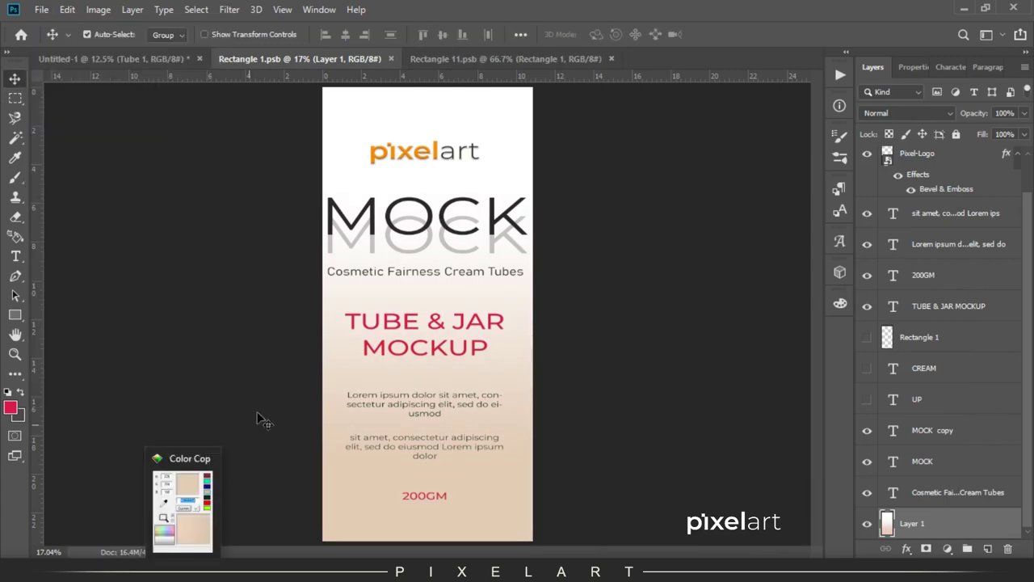
- Copy the dark red hex code from the external colour sampler
click(184, 488)
click(289, 183)
double_click(235, 244)
key(ctrl+c)
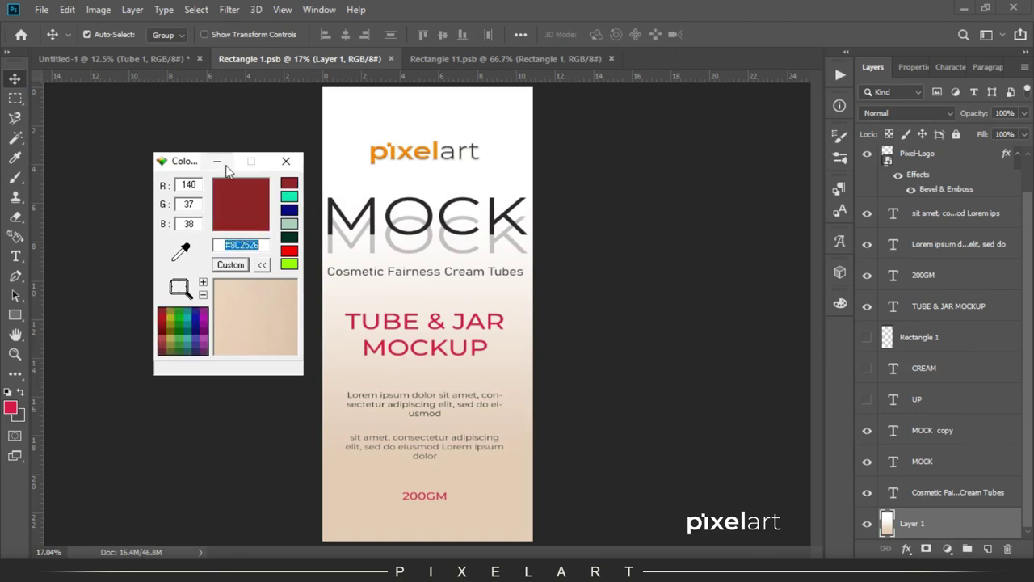
click(217, 161)
- Fill the cap rectangle with dark red #8C2526 and save it
click(504, 58)
click(17, 414)
key(ctrl+v)
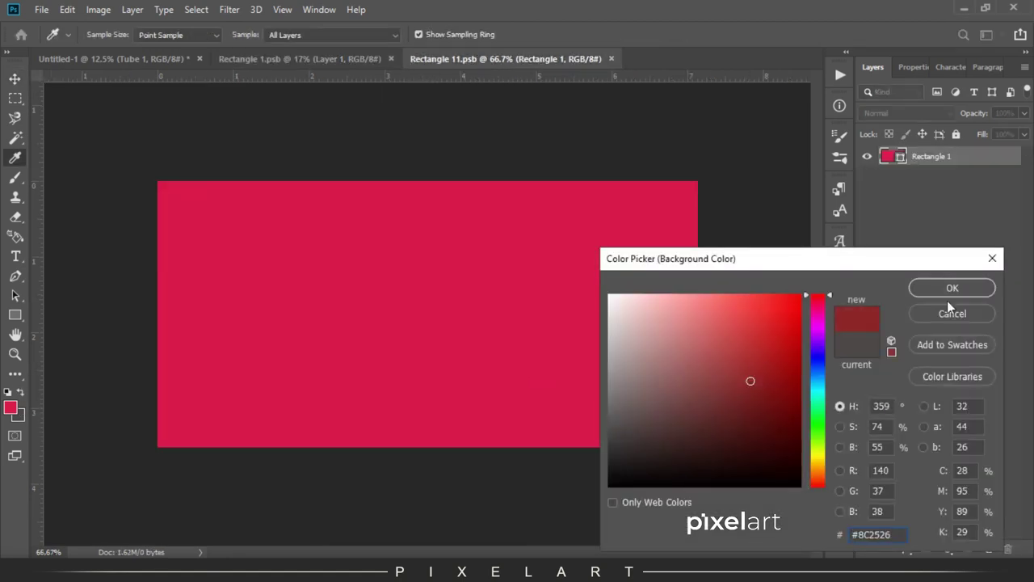
click(941, 283)
key(ctrl+BackSpace)
click(42, 8)
click(49, 150)
click(126, 58)
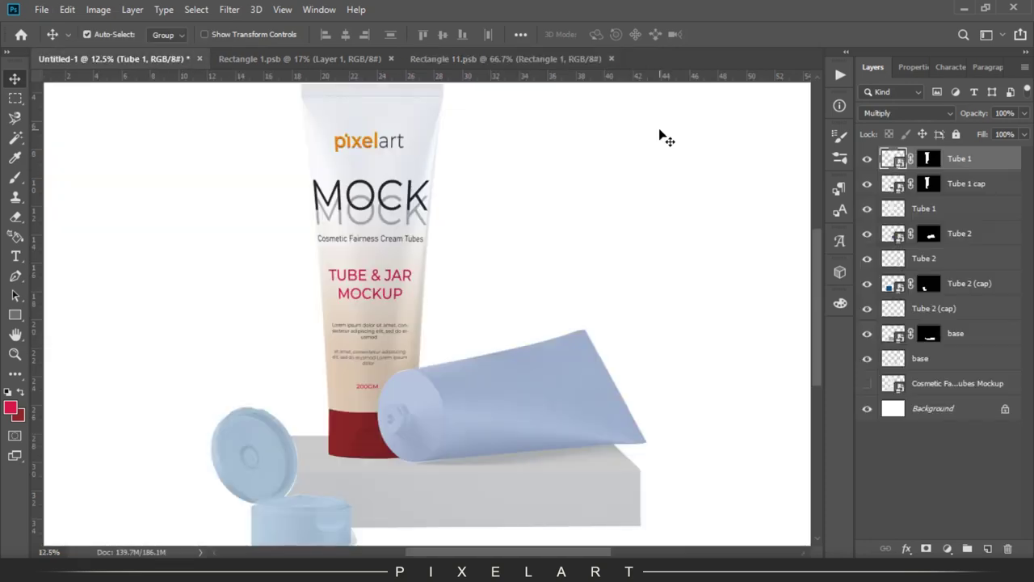
- Set the Tube 1 cap layer's blend mode to Linear Burn
click(962, 183)
click(905, 113)
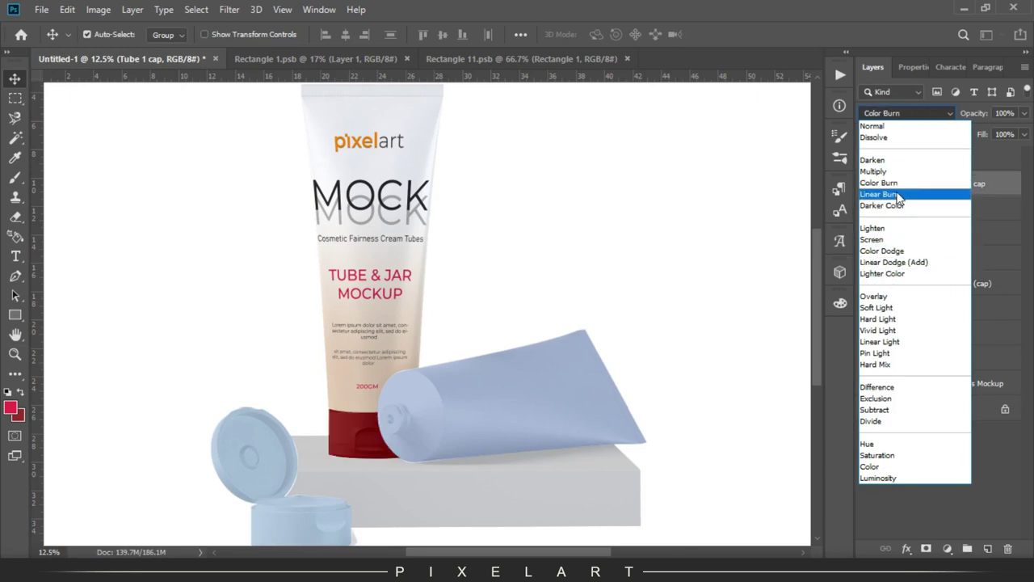
click(892, 194)
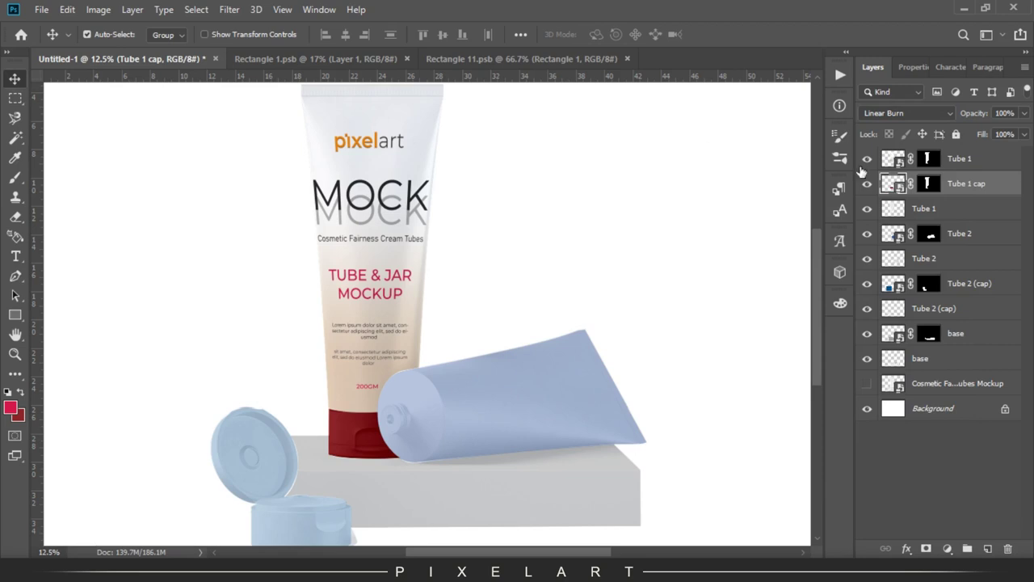
- Select Tube 2 and open its Rectangle 12.psb smart object contents
drag(593, 205, 557, 217)
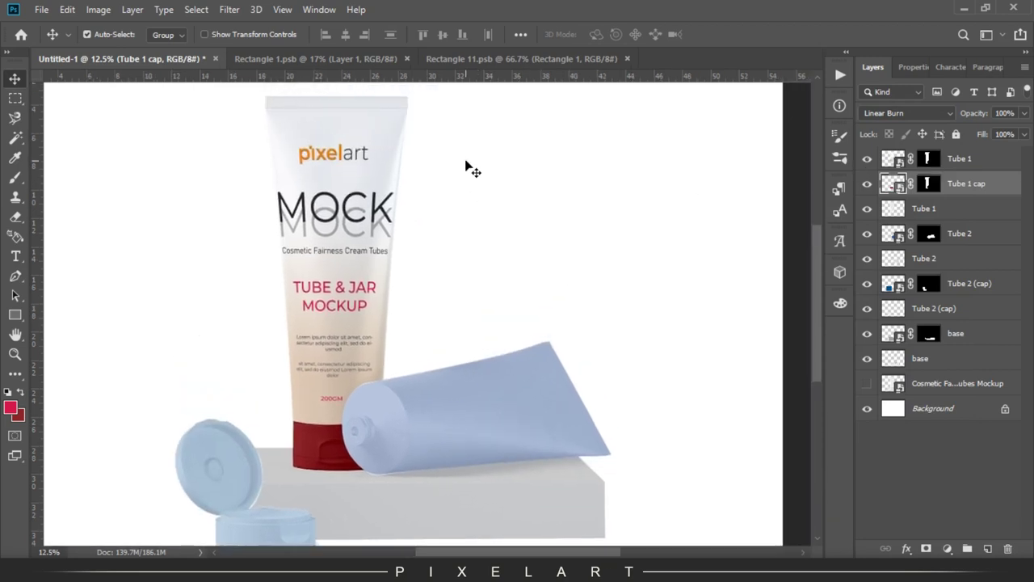
key(alt+bracketleft)
key(alt+bracketleft)
click(866, 233)
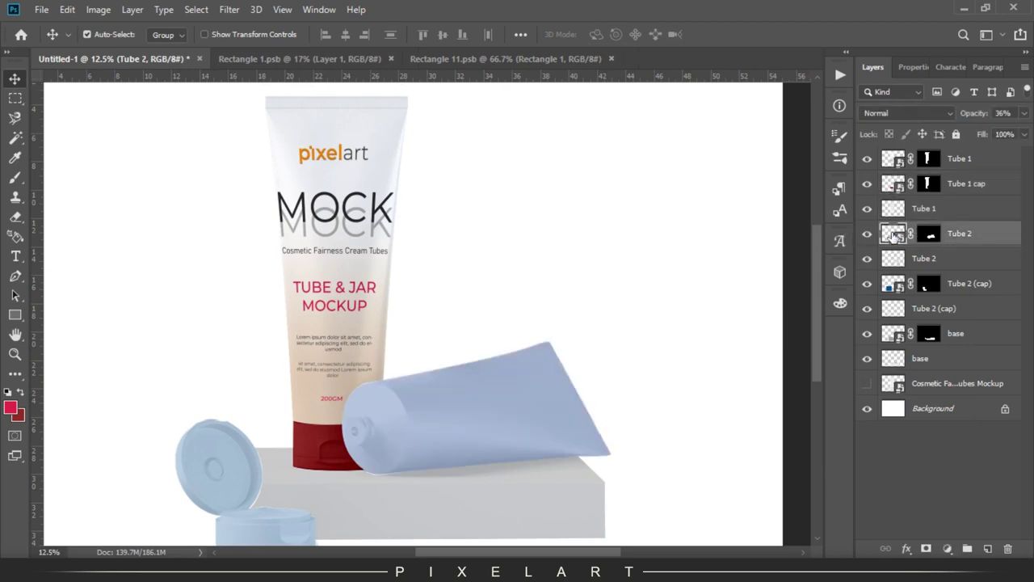
double_click(892, 235)
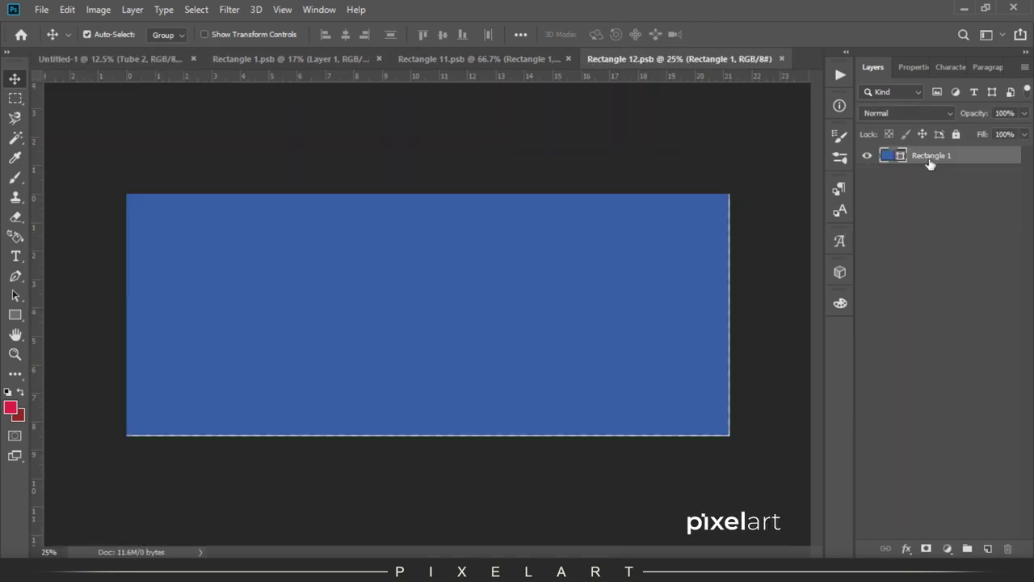
- Copy the label layers from Rectangle 1.psb into Rectangle 12.psb and save it
click(332, 57)
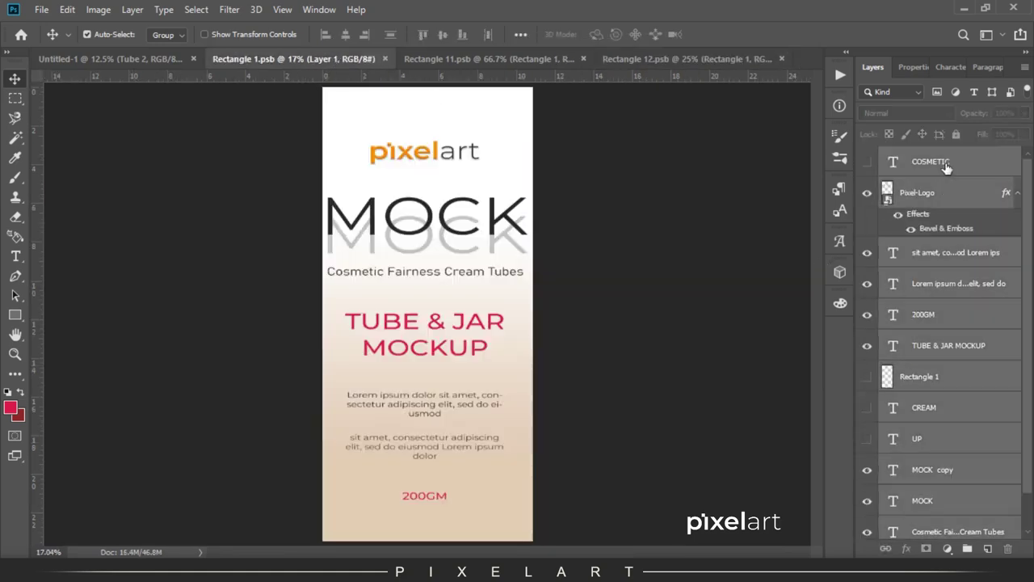
drag(477, 157, 509, 269)
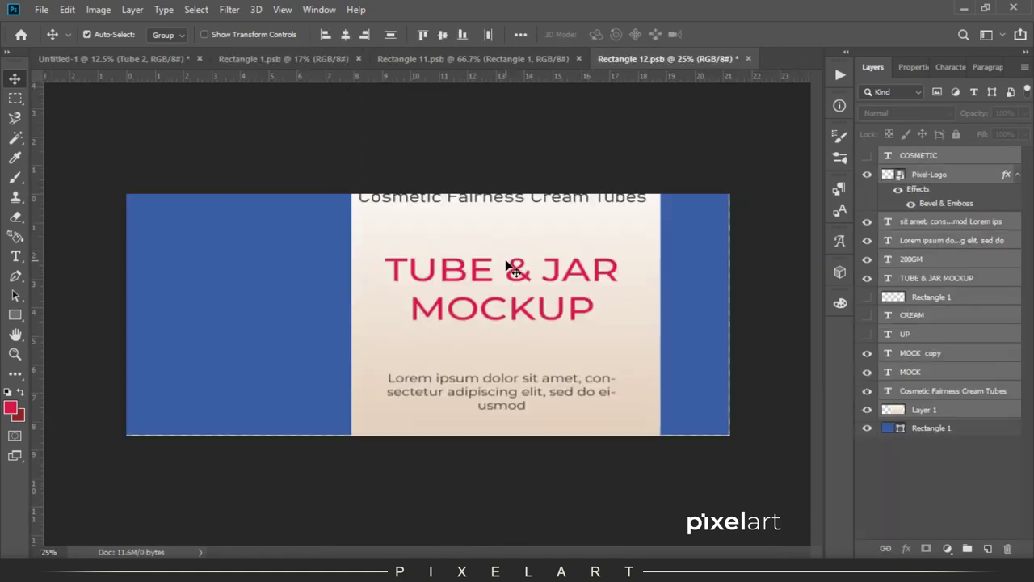
click(41, 9)
click(129, 143)
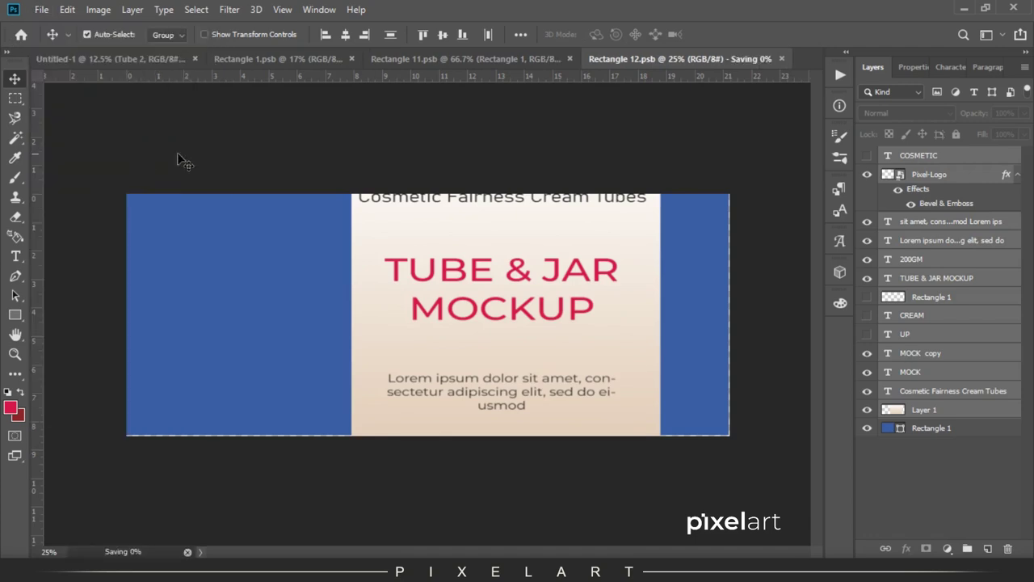
click(144, 64)
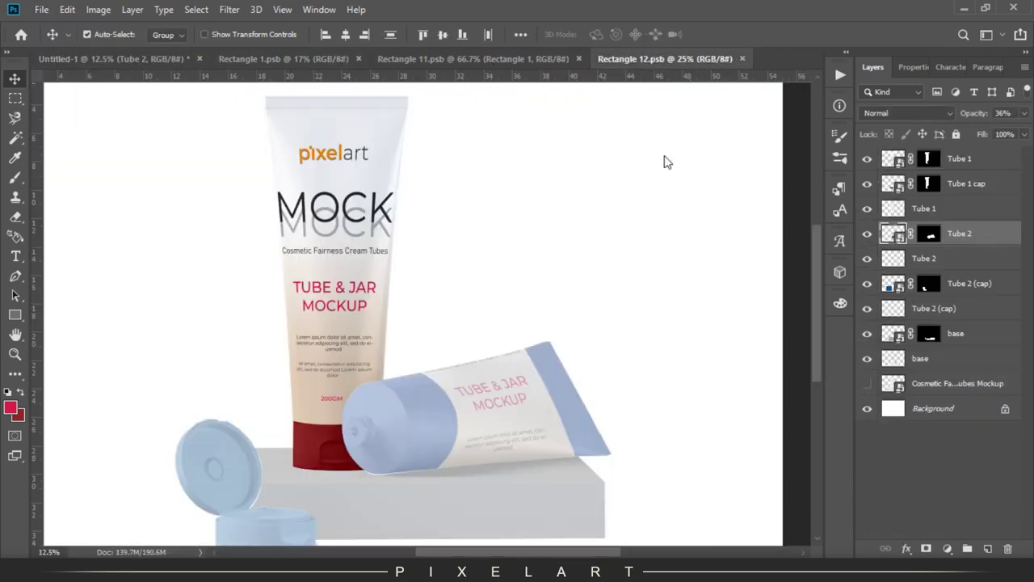
click(645, 62)
key(ctrl+t)
- Rotate the label 90° and scale it to fit along the lying tube strip
mouse_move(755, 453)
mouse_down()
mouse_move(728, 483)
mouse_move(670, 473)
mouse_up()
drag(692, 264, 616, 301)
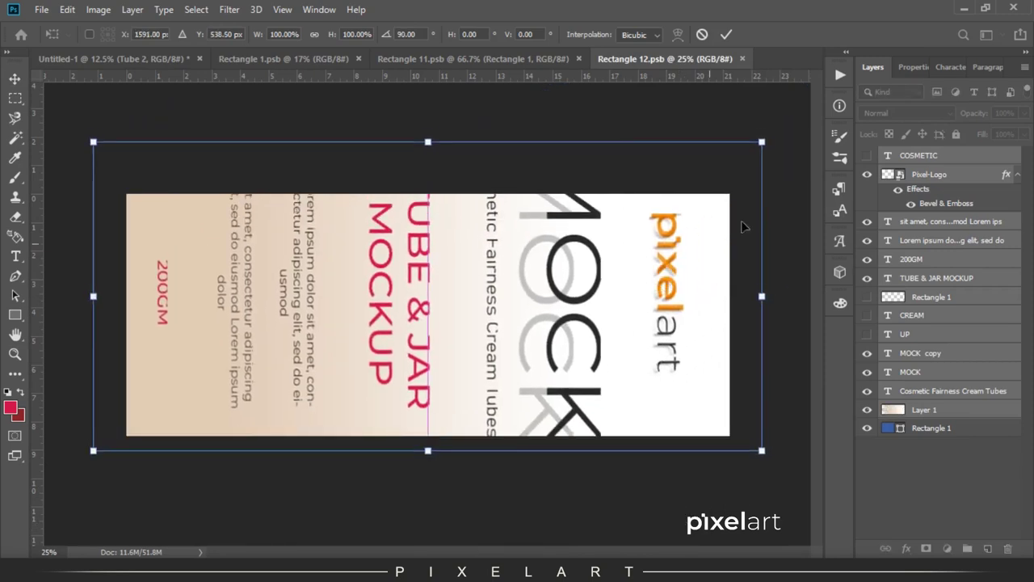
mouse_move(761, 142)
mouse_down()
mouse_move(671, 192)
mouse_move(614, 259)
mouse_up()
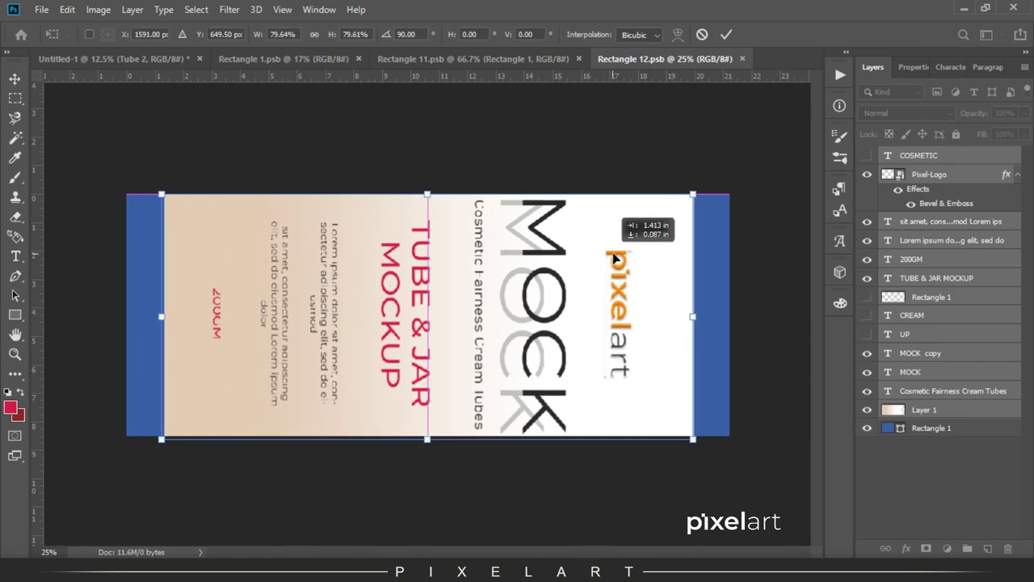
key(Return)
- Stretch the beige background layer over the blue side bars and save the label
click(929, 410)
key(ctrl+t)
drag(727, 327, 743, 331)
key(Return)
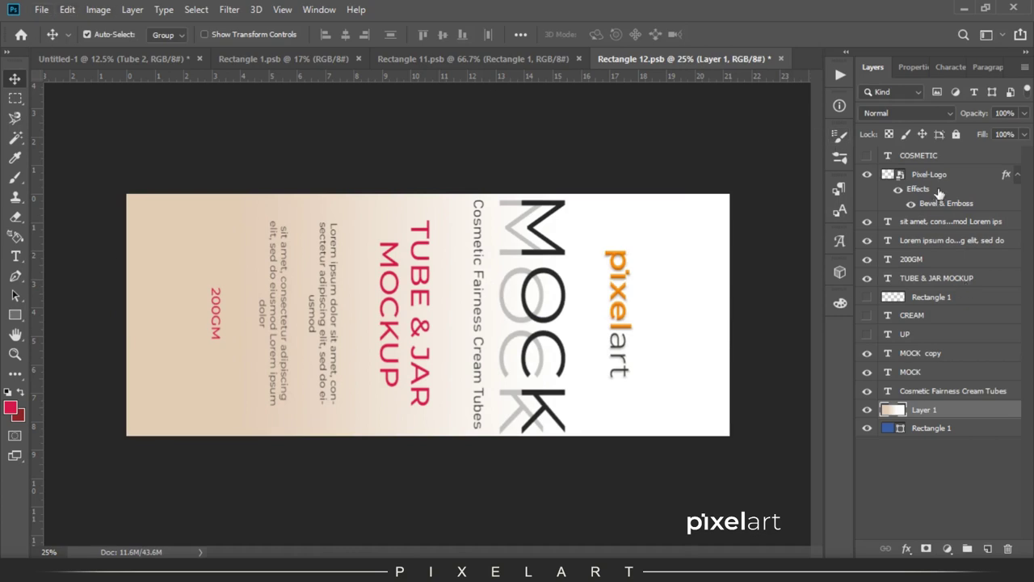
click(952, 280)
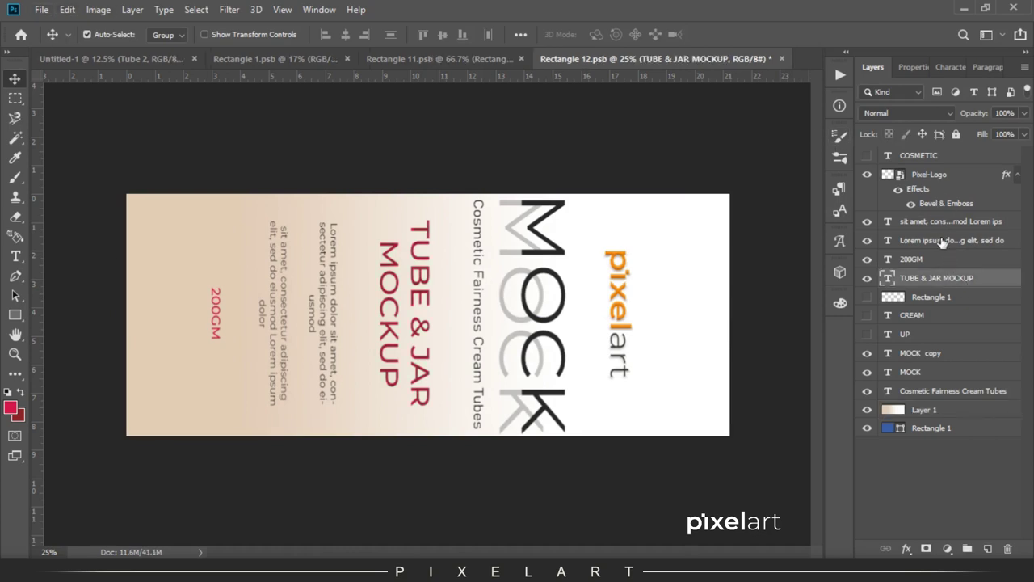
click(934, 260)
click(41, 9)
click(76, 148)
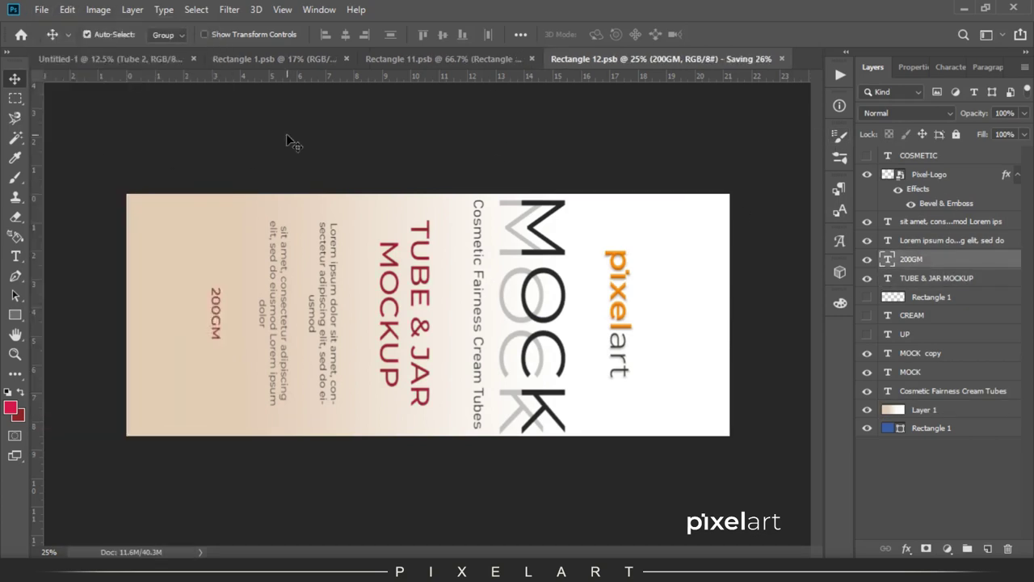
click(136, 64)
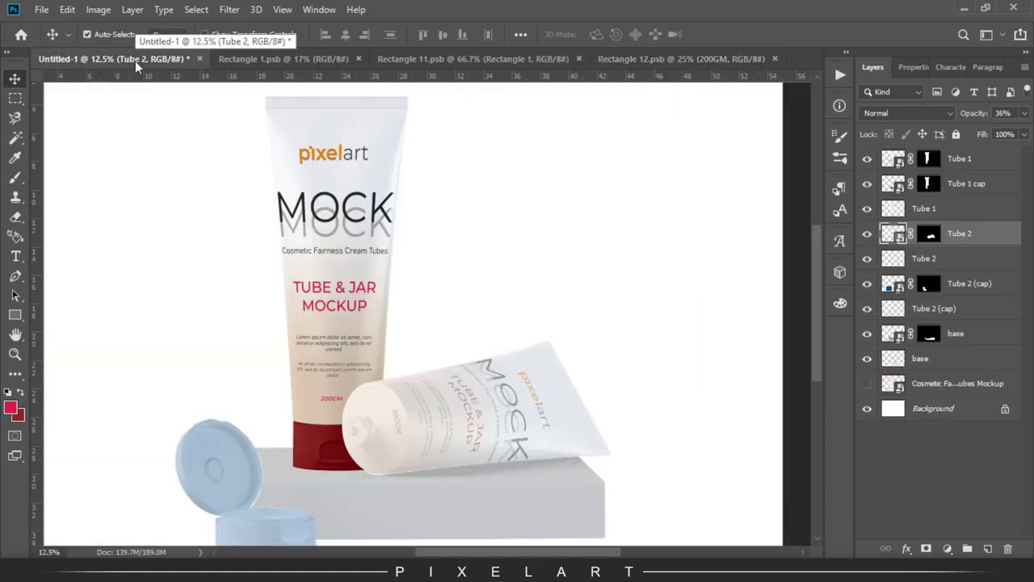
- Nudge all label layers slightly to the right and save
click(678, 58)
click(937, 389)
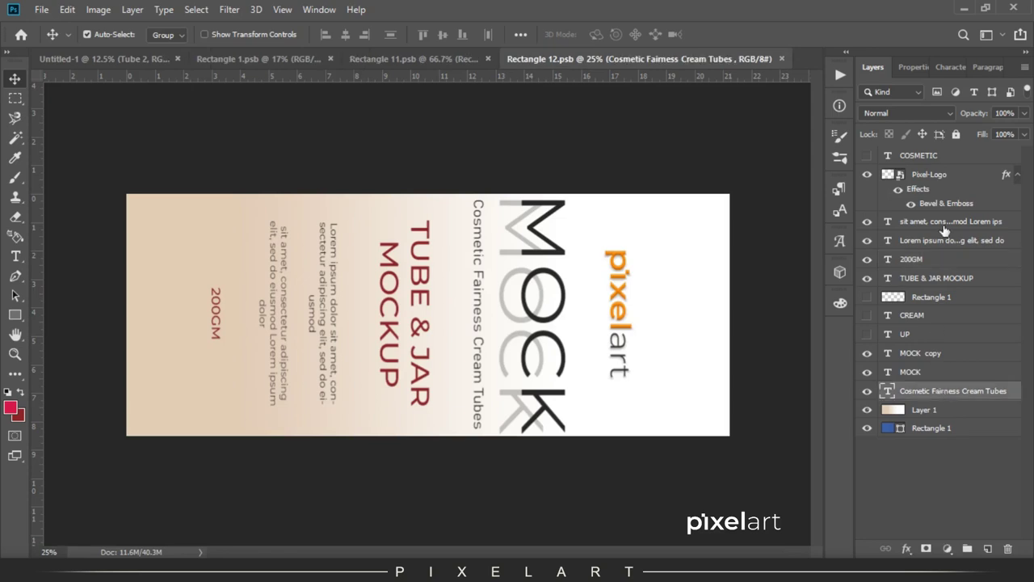
shift+click(942, 176)
key(shift+Right)
key(shift+Right)
key(shift+Right)
key(shift+Right)
key(shift+Right)
key(shift+Right)
key(shift+Right)
key(shift+Right)
key(shift+Right)
key(shift+Right)
key(shift+Right)
key(shift+Right)
key(shift+Right)
key(shift+Right)
key(shift+Right)
click(35, 11)
click(76, 159)
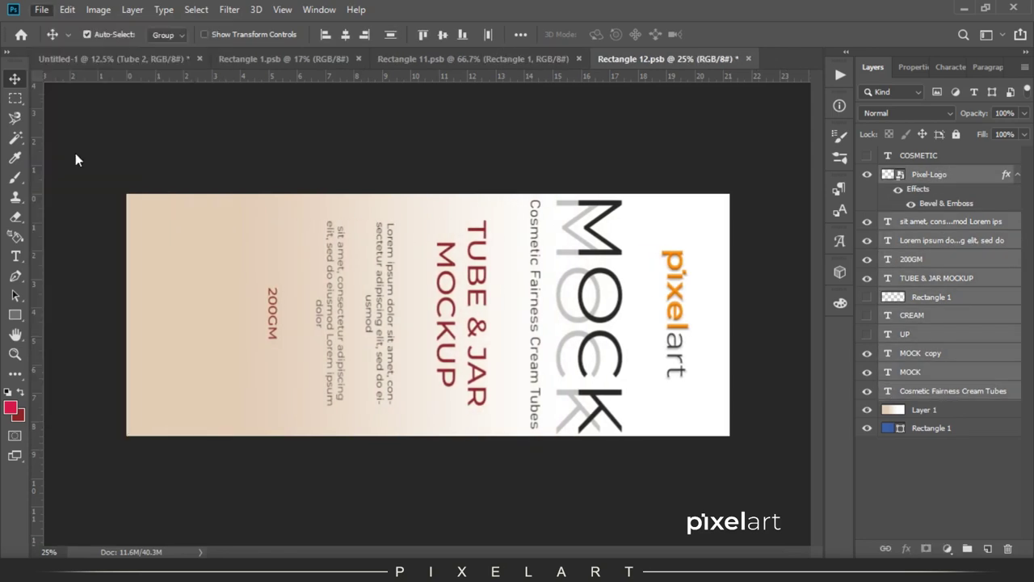
click(137, 62)
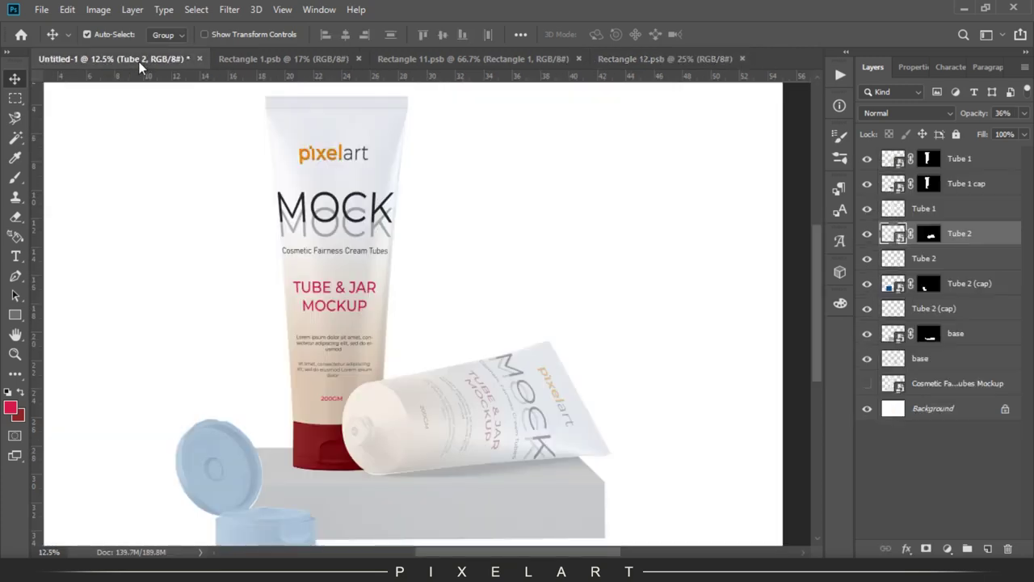
- Squash the label artwork to about 93% height and save
click(632, 60)
key(ctrl+t)
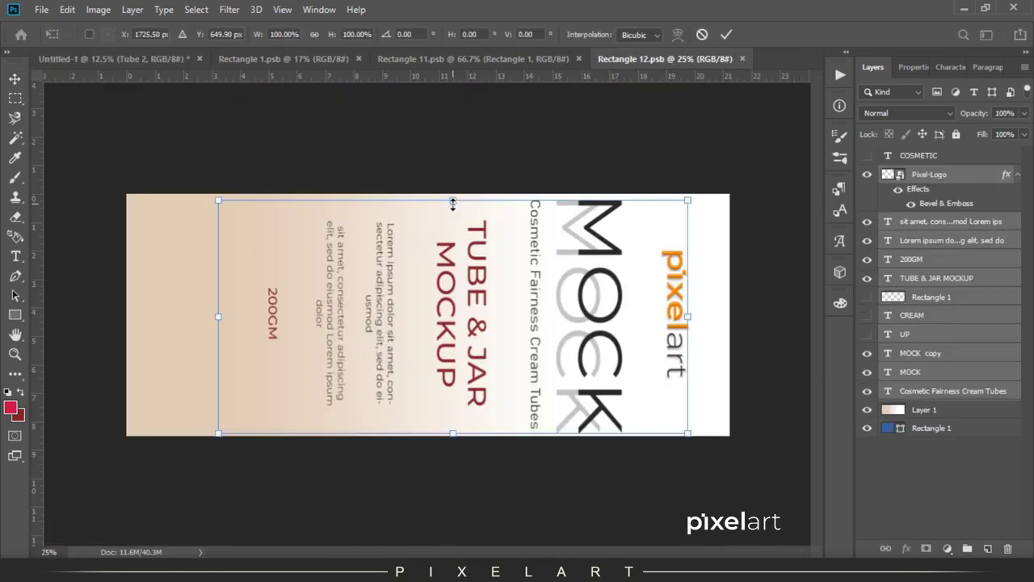
drag(452, 195, 453, 209)
key(Return)
click(41, 9)
click(63, 154)
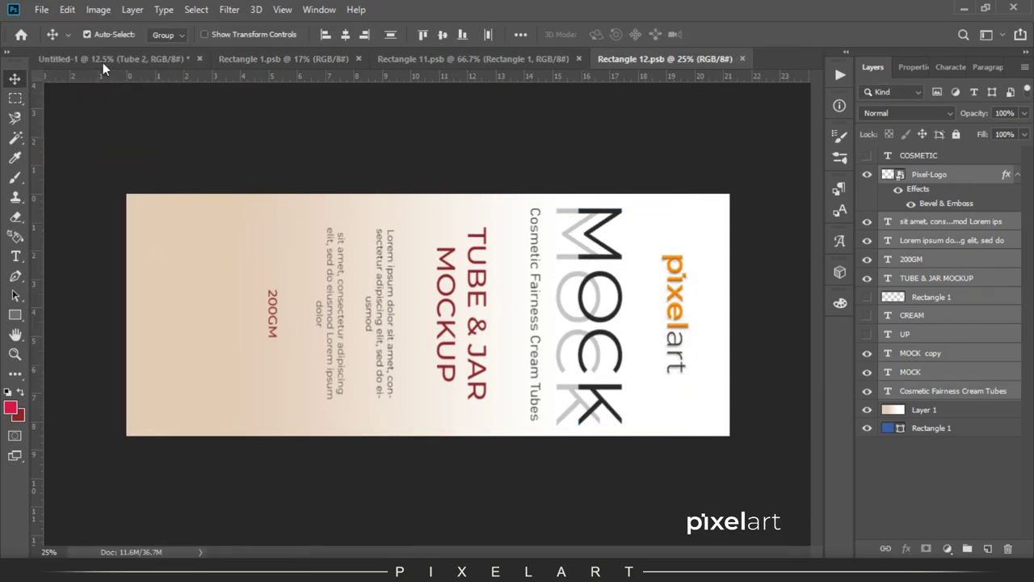
click(102, 60)
- Give the lying tube layer 100% opacity and Multiply blending
click(944, 113)
drag(979, 113, 997, 113)
click(908, 114)
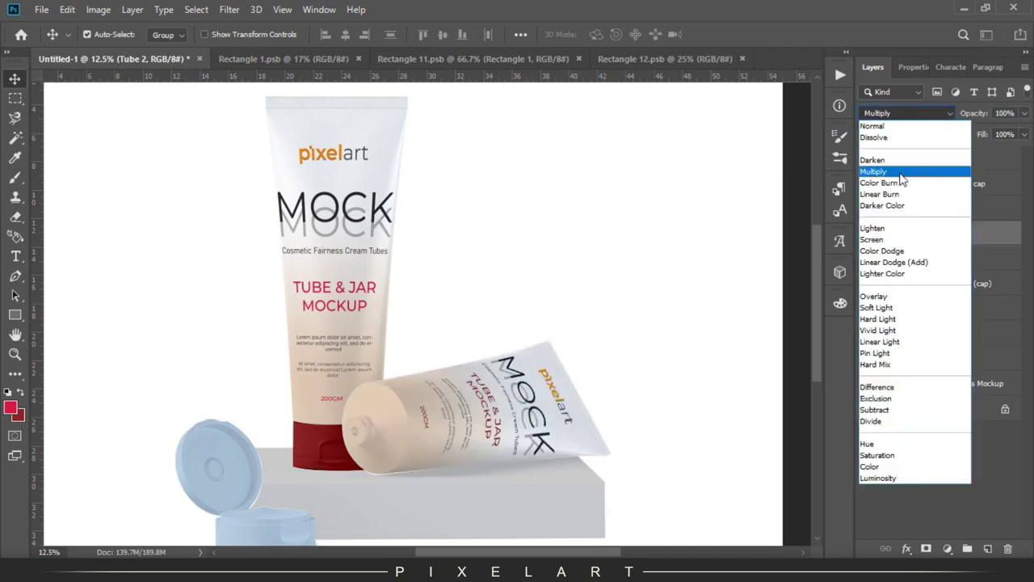
click(899, 172)
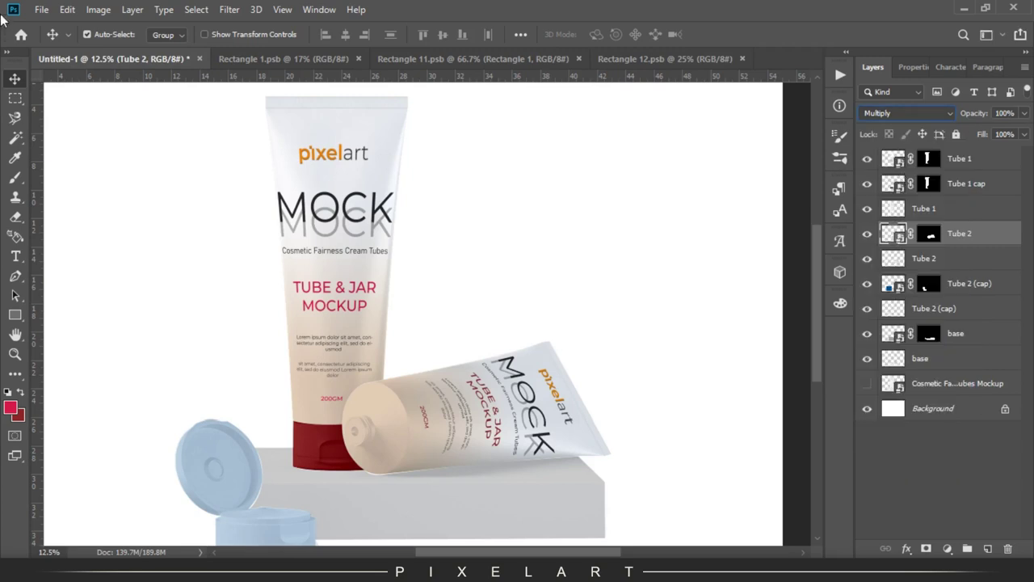
drag(539, 215, 549, 167)
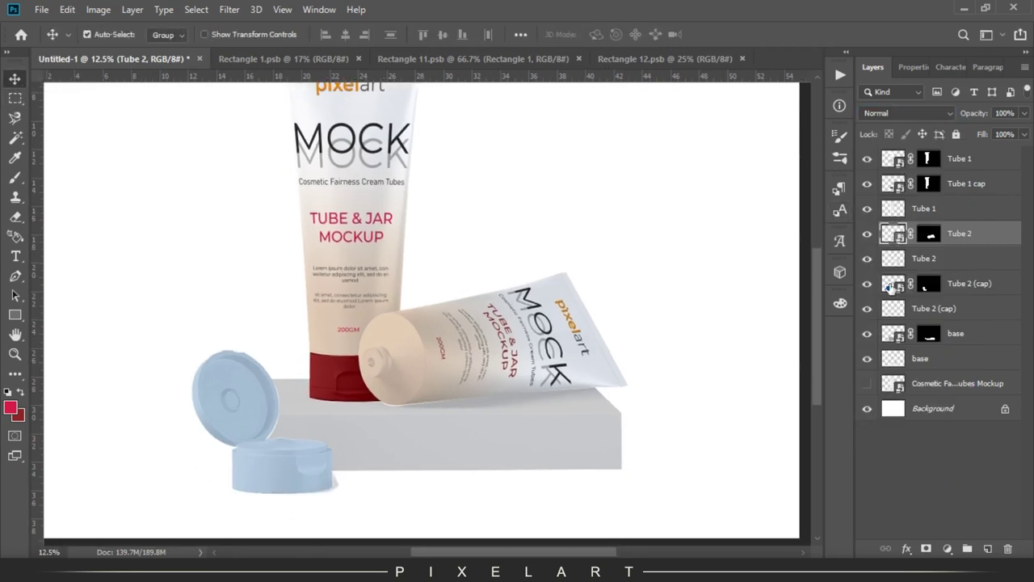
double_click(891, 284)
click(40, 10)
- Save the dark red cap, then give it 100% opacity and Linear Burn blending
click(146, 149)
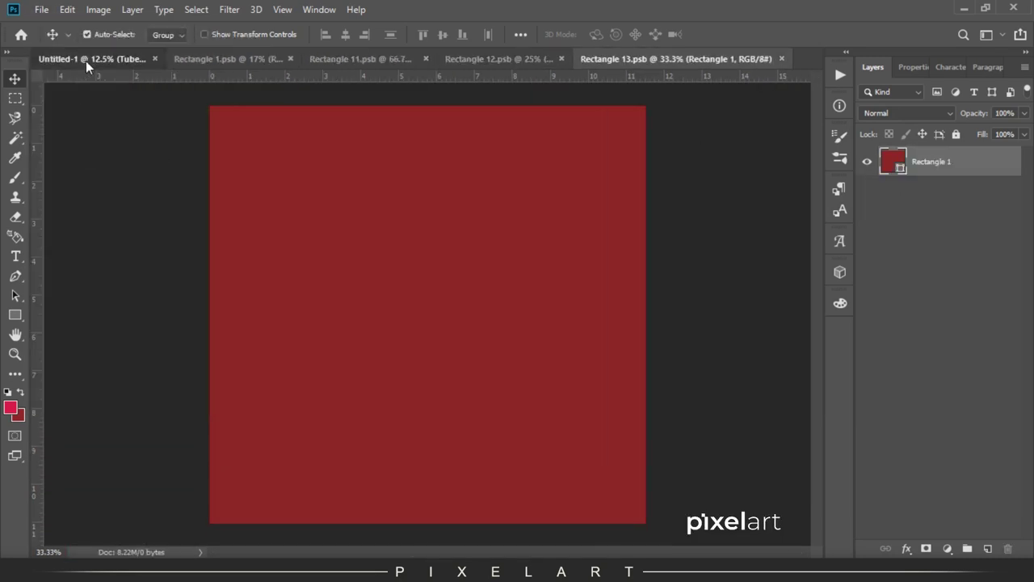
click(86, 61)
key(0)
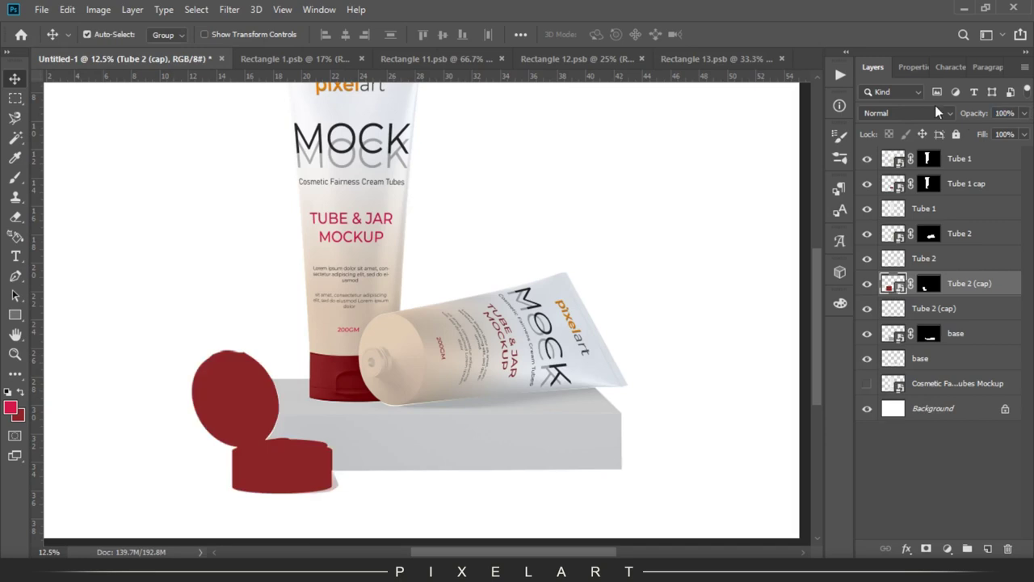
click(905, 113)
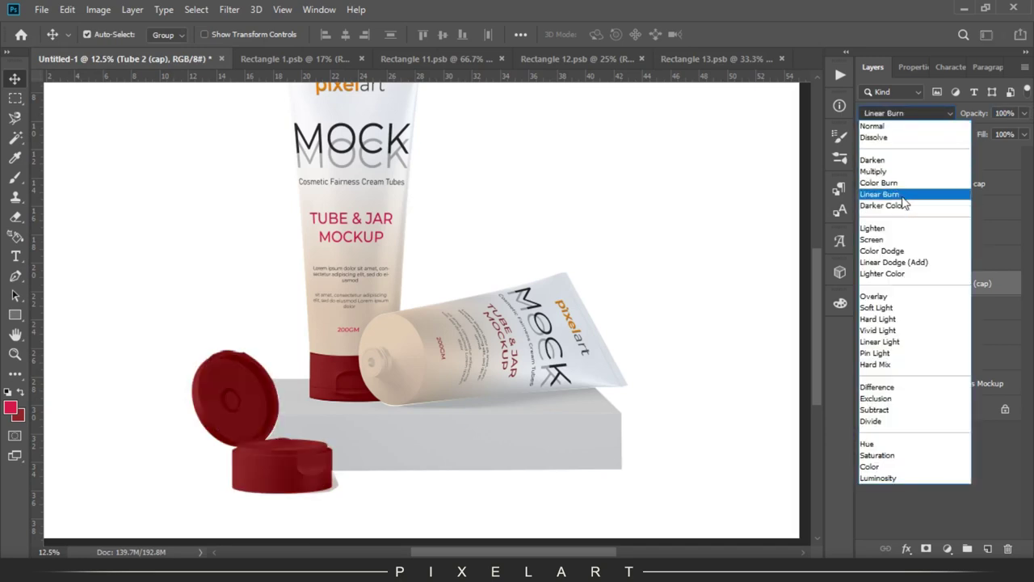
click(880, 194)
click(956, 337)
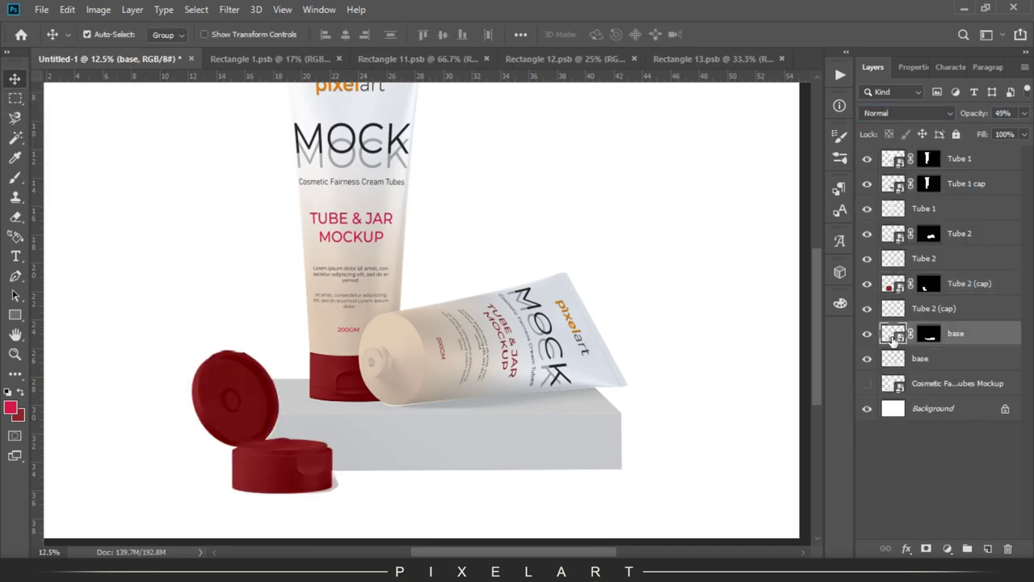
double_click(893, 339)
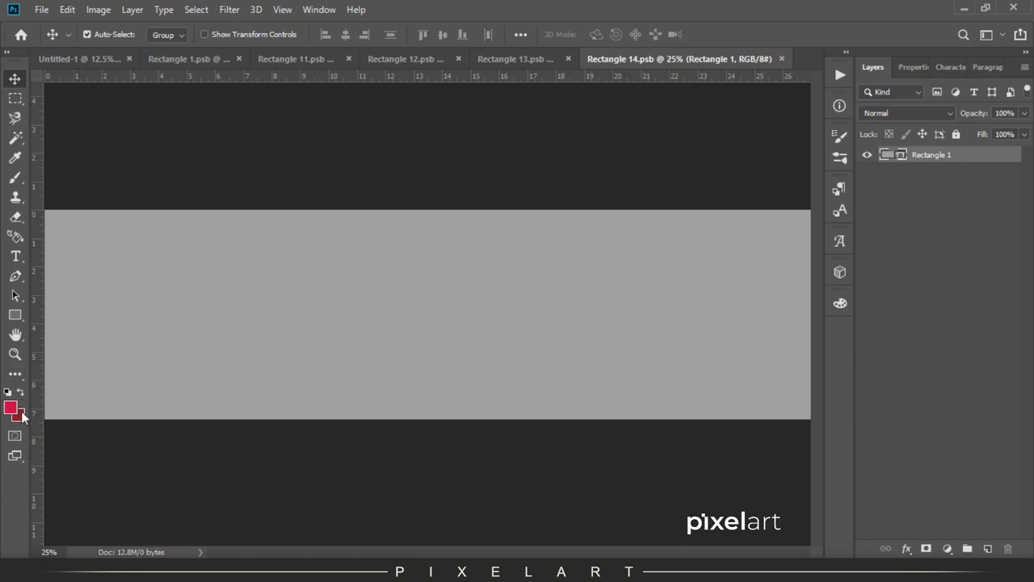
- Recolour the block rectangle to #885a5b and save Rectangle 14.psb
click(20, 416)
text(885a5b)
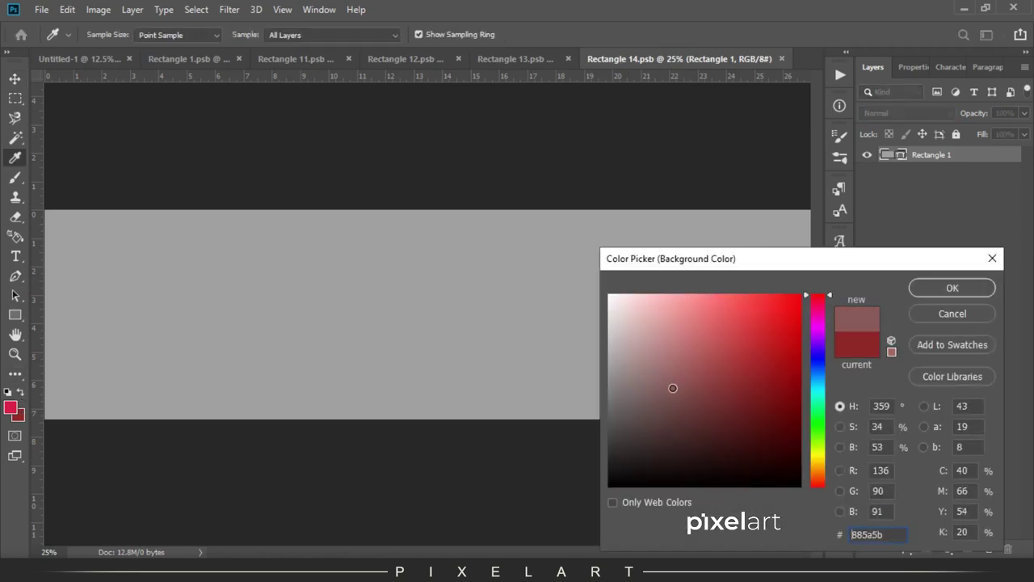
click(953, 288)
click(41, 10)
click(104, 150)
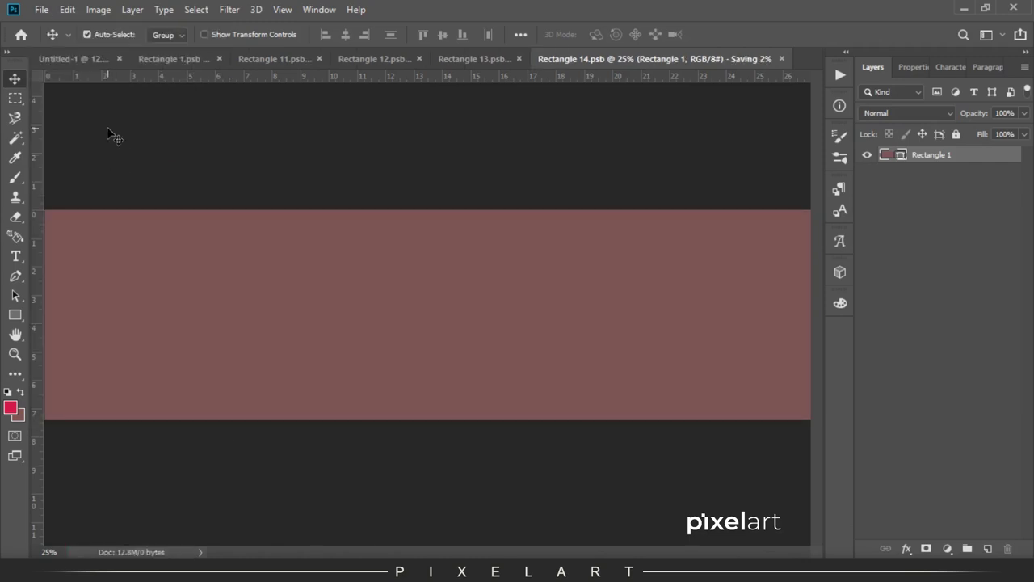
click(90, 64)
- Set the base block to 100% opacity with Multiply blending and show the Mockup shadows
drag(958, 114, 1024, 119)
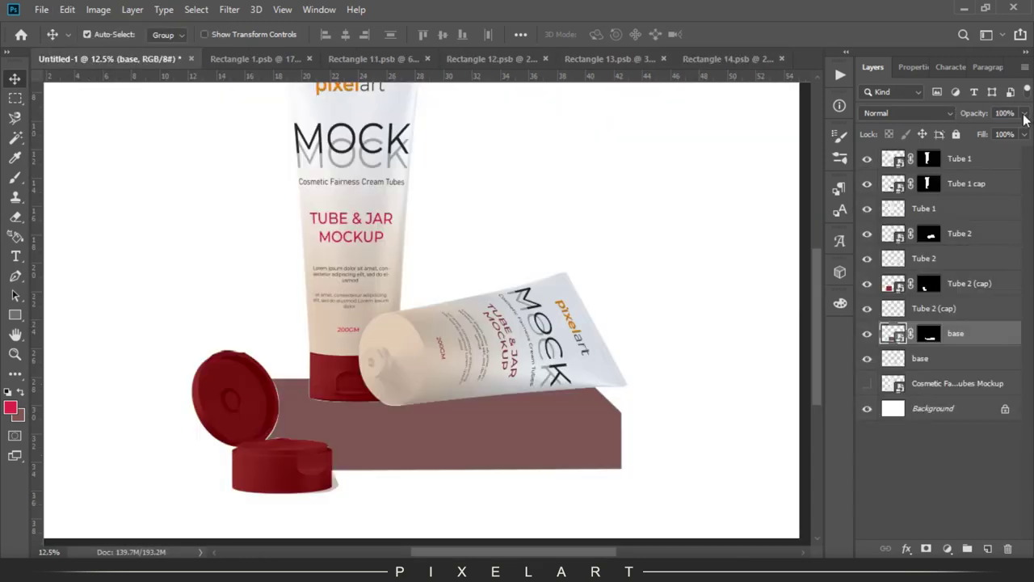
click(878, 114)
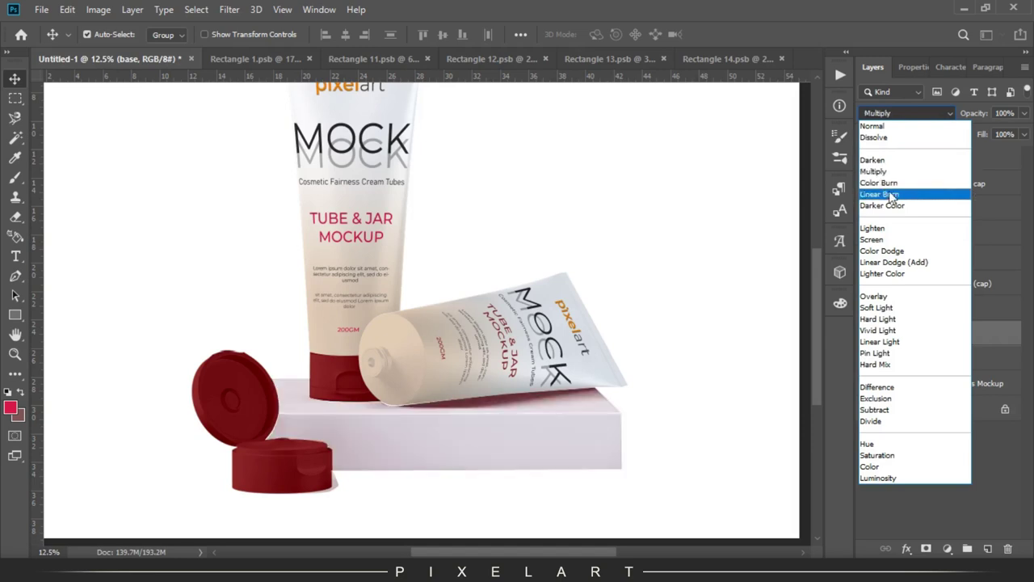
click(873, 172)
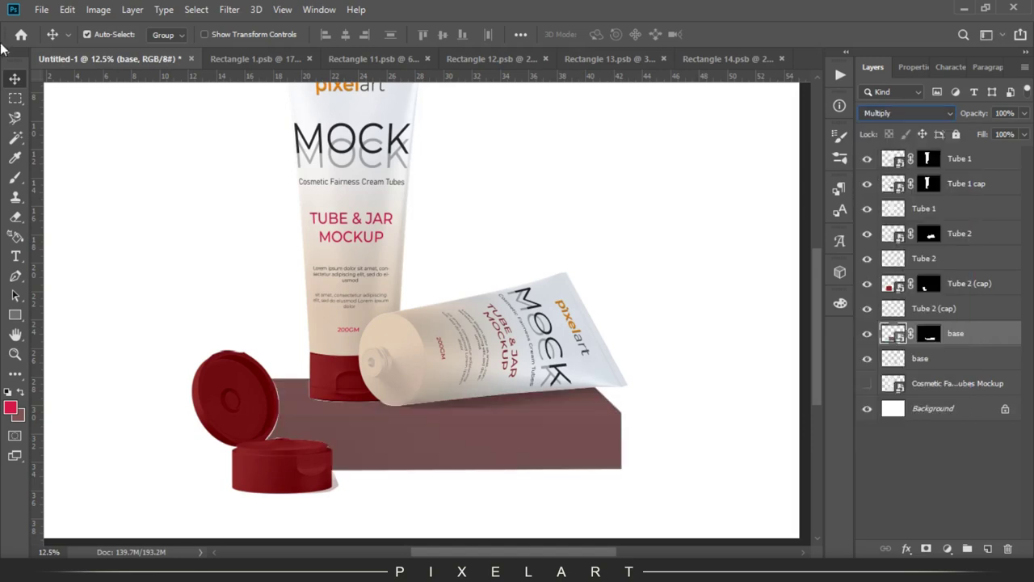
click(867, 384)
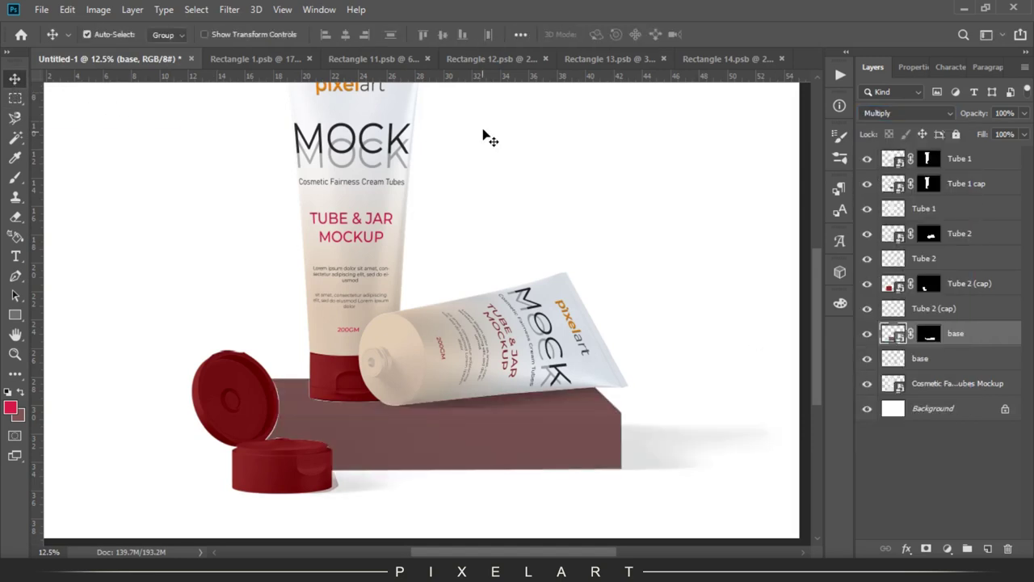
click(867, 333)
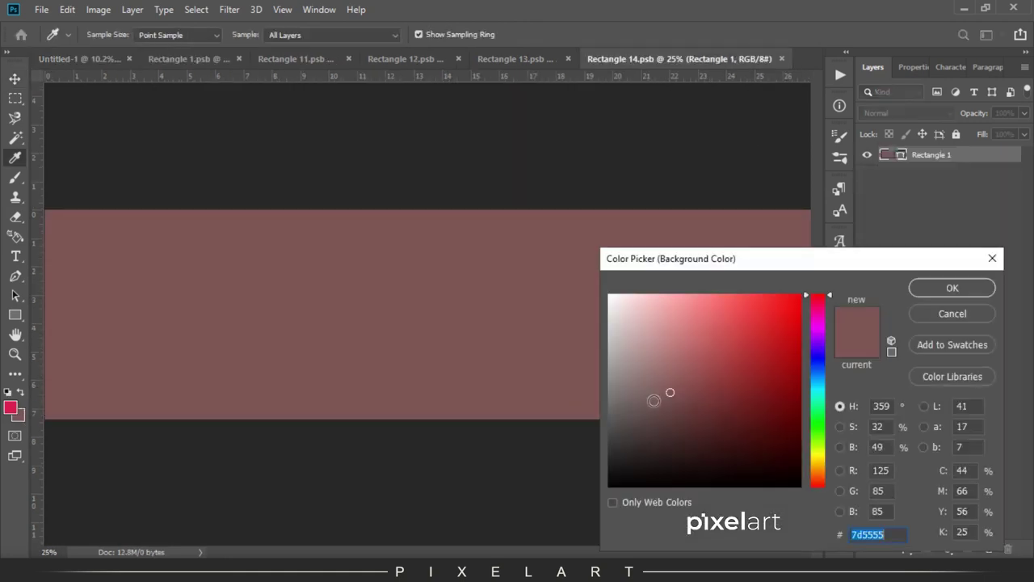
drag(653, 401, 668, 294)
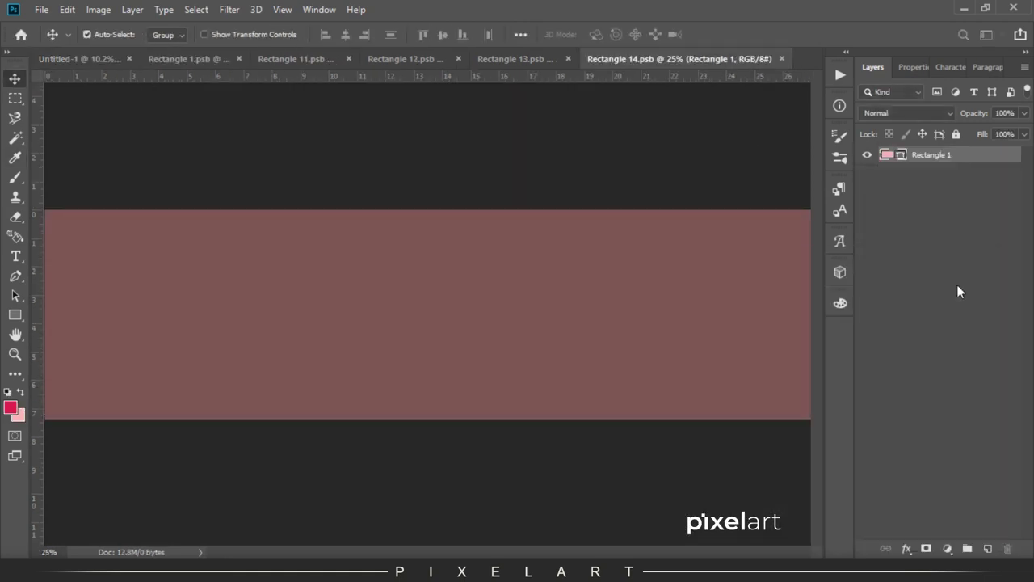
- Save the light pink rectangle file and return to the mockup
click(40, 9)
click(48, 143)
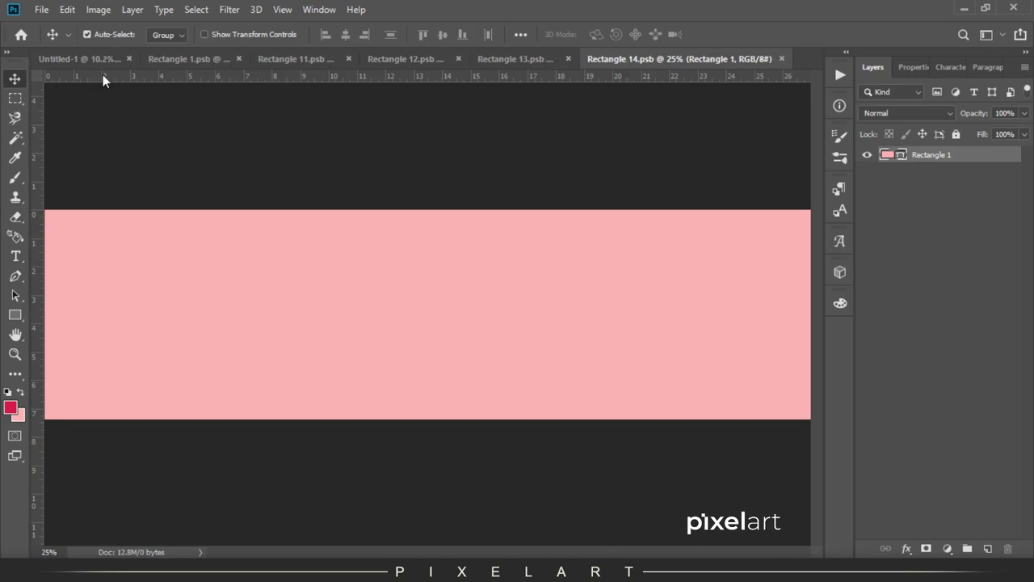
click(89, 59)
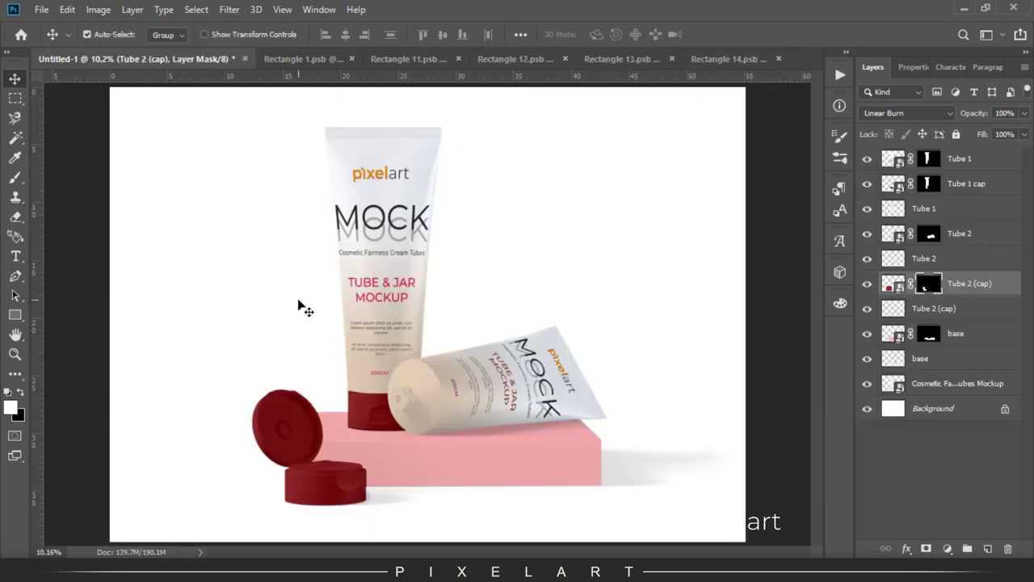
- Sample the tube's beige with the Eyedropper, fill Rectangle 14.psb with it, and save
key(i)
click(368, 373)
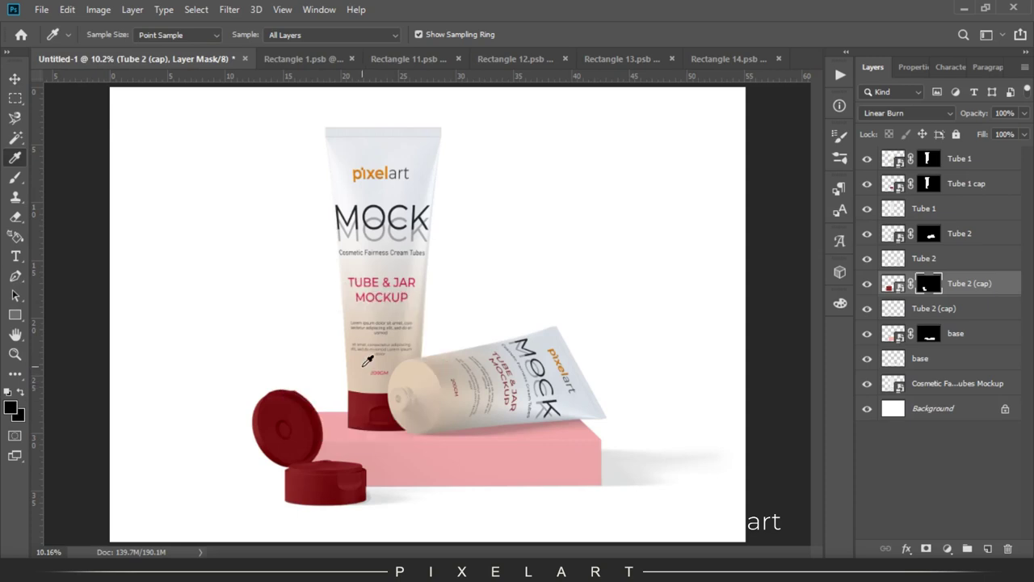
click(316, 62)
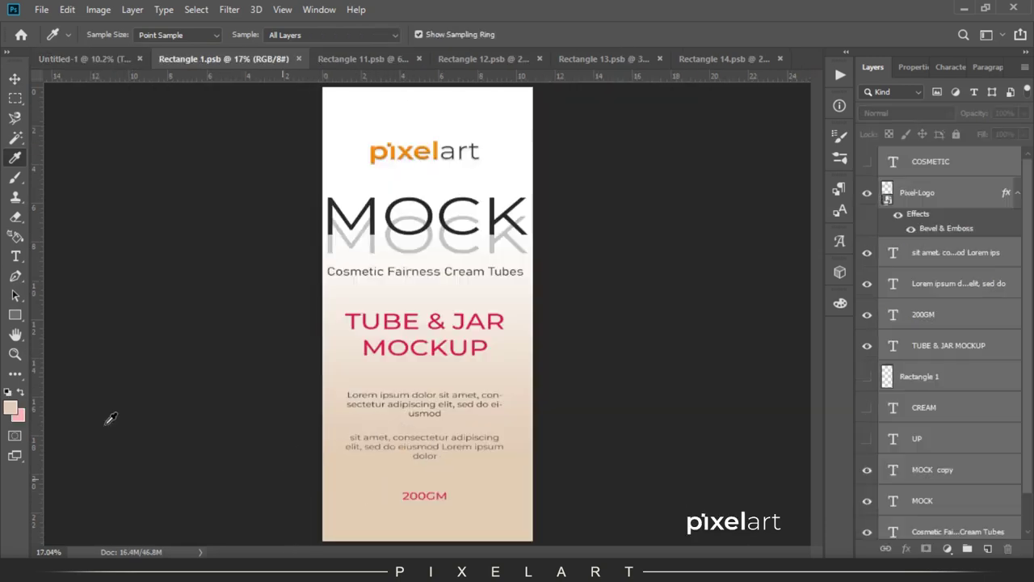
click(724, 59)
key(v)
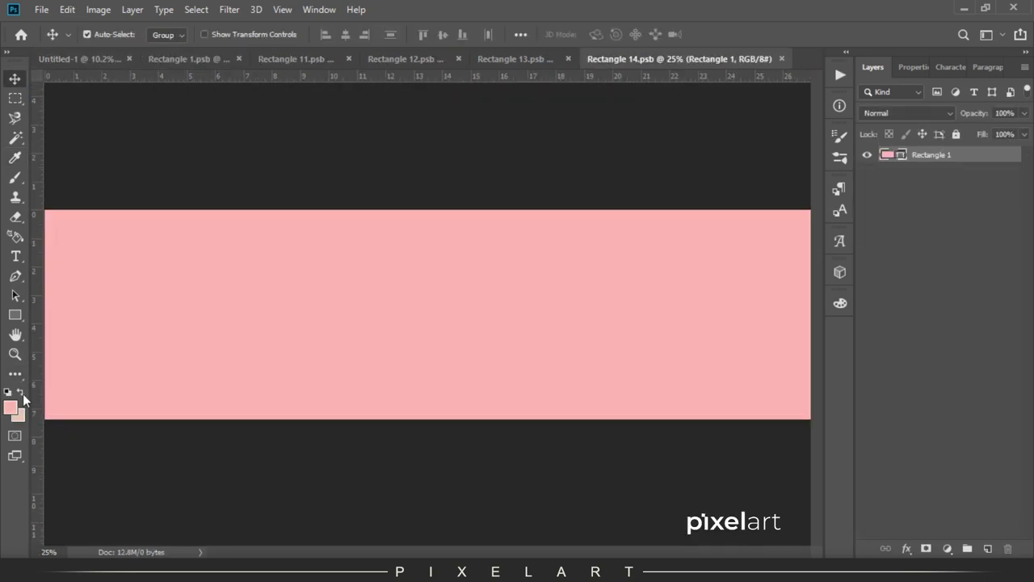
key(ctrl+BackSpace)
click(41, 9)
click(109, 150)
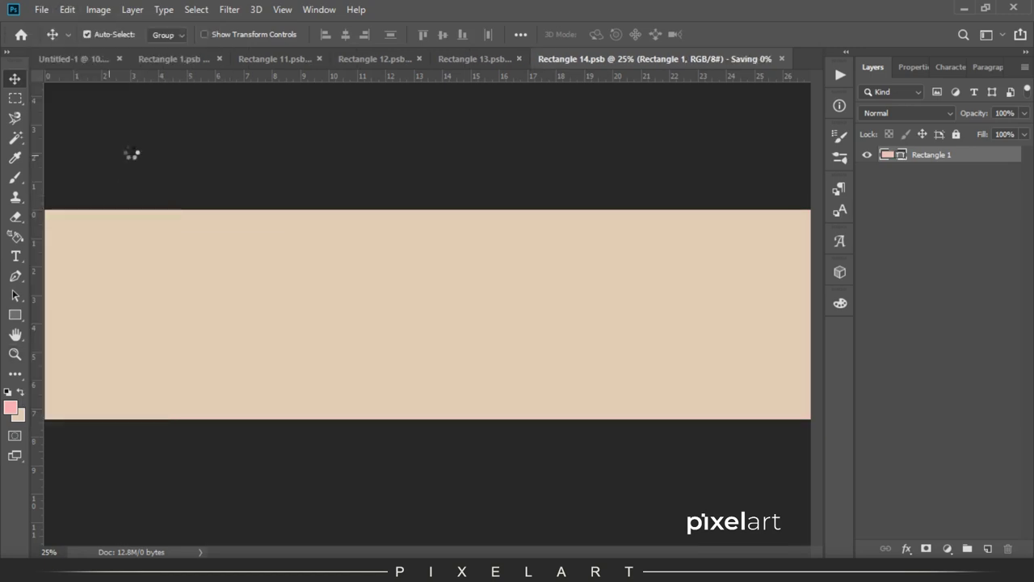
click(91, 60)
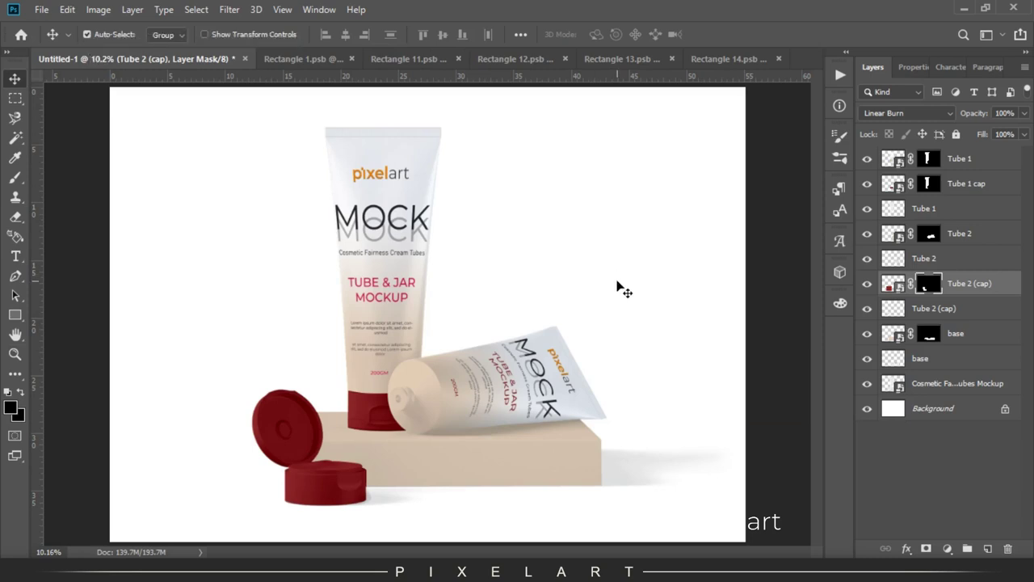
click(946, 389)
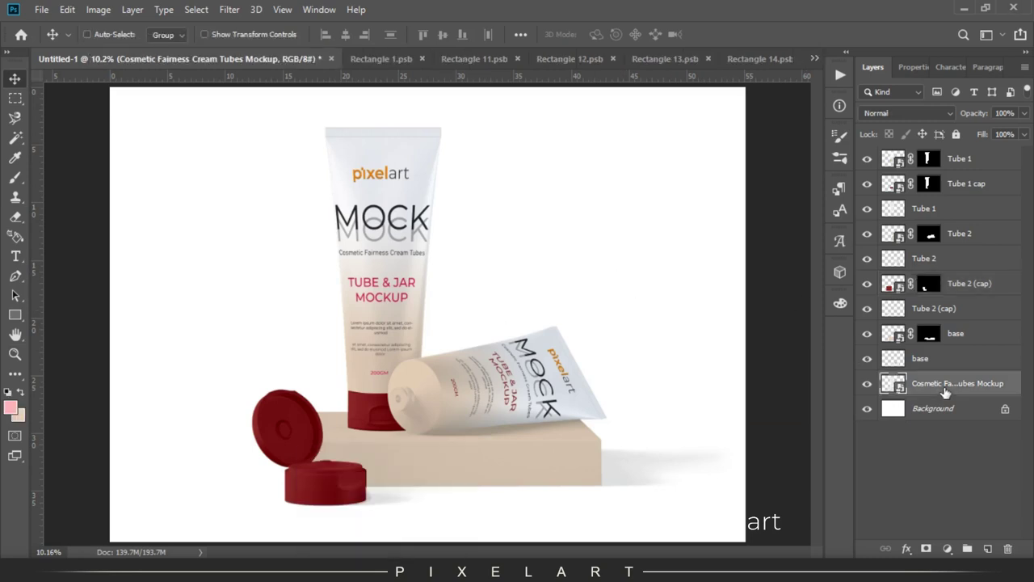
- Duplicate the Mockup layer and move the copy to the top of the stack
right_click(954, 388)
click(776, 45)
click(643, 143)
drag(958, 383, 969, 157)
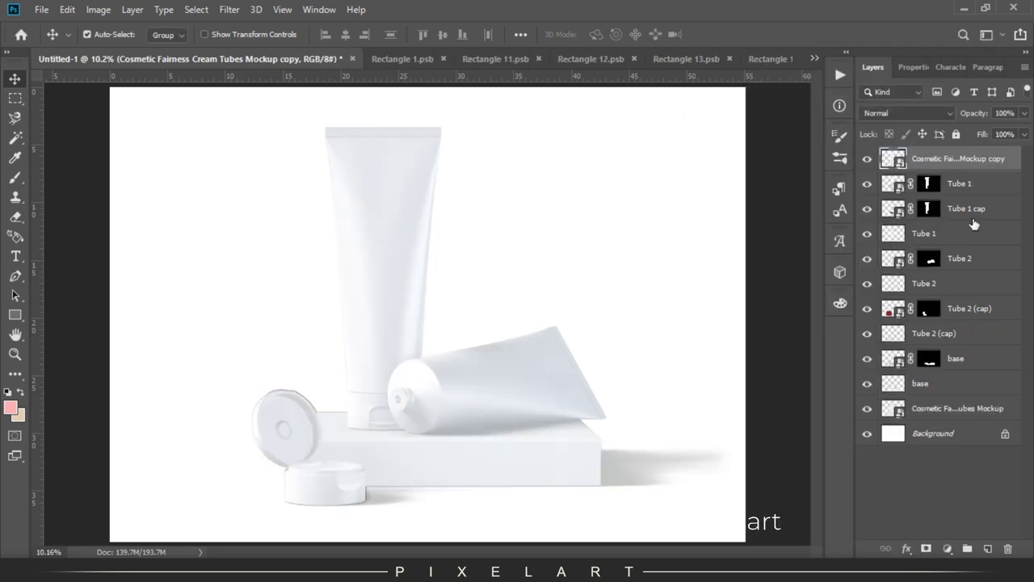
- Add a Levels adjustment that deepens the mockup's dark tones
click(948, 550)
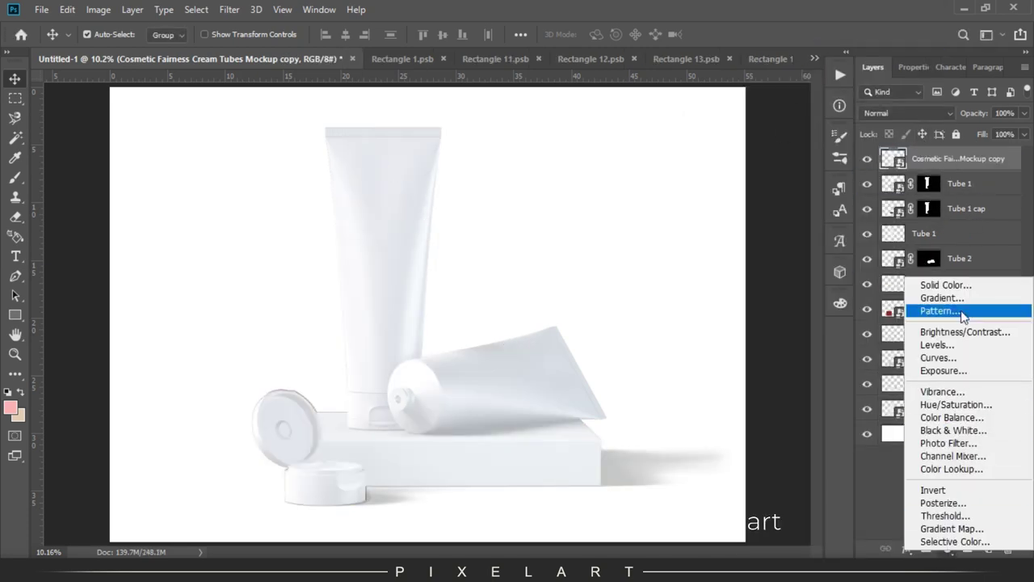
click(982, 346)
mouse_move(887, 226)
mouse_down()
mouse_move(1011, 230)
mouse_move(998, 231)
mouse_up()
click(883, 67)
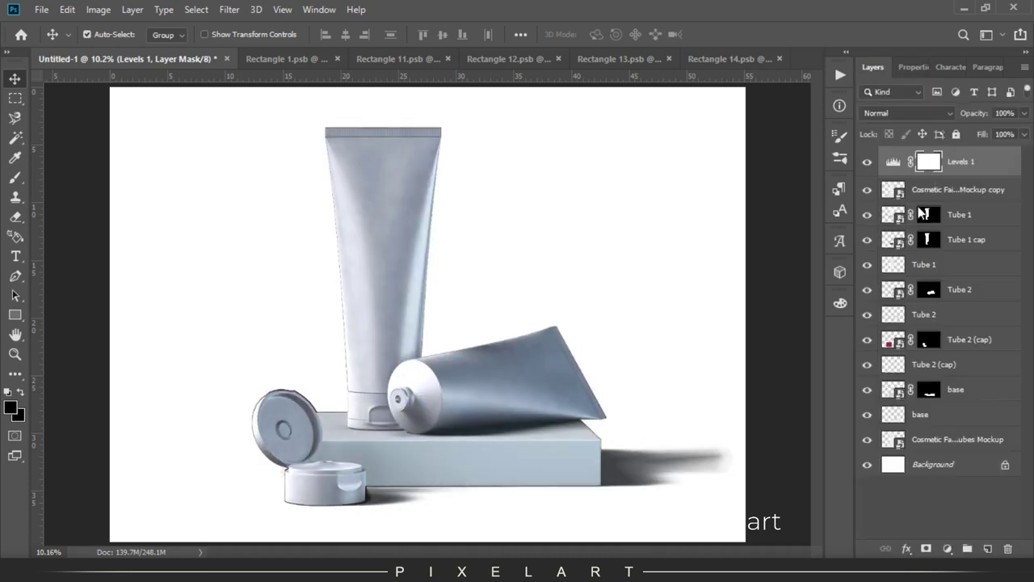
- Add a Curves adjustment shaped with several points for stronger contrast
click(947, 547)
click(961, 416)
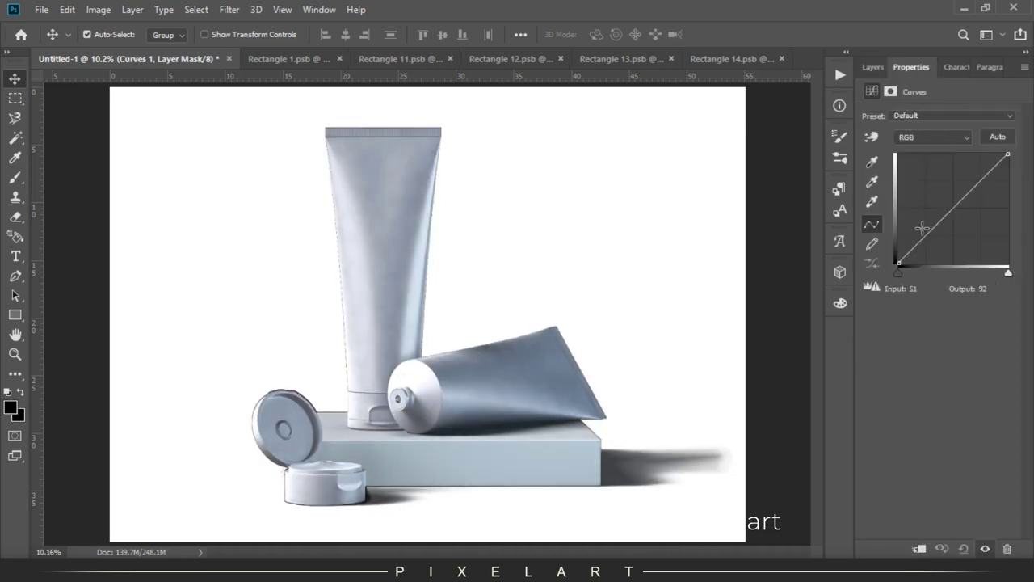
drag(939, 224, 940, 239)
mouse_move(979, 202)
mouse_down()
mouse_move(979, 218)
mouse_move(950, 232)
mouse_up()
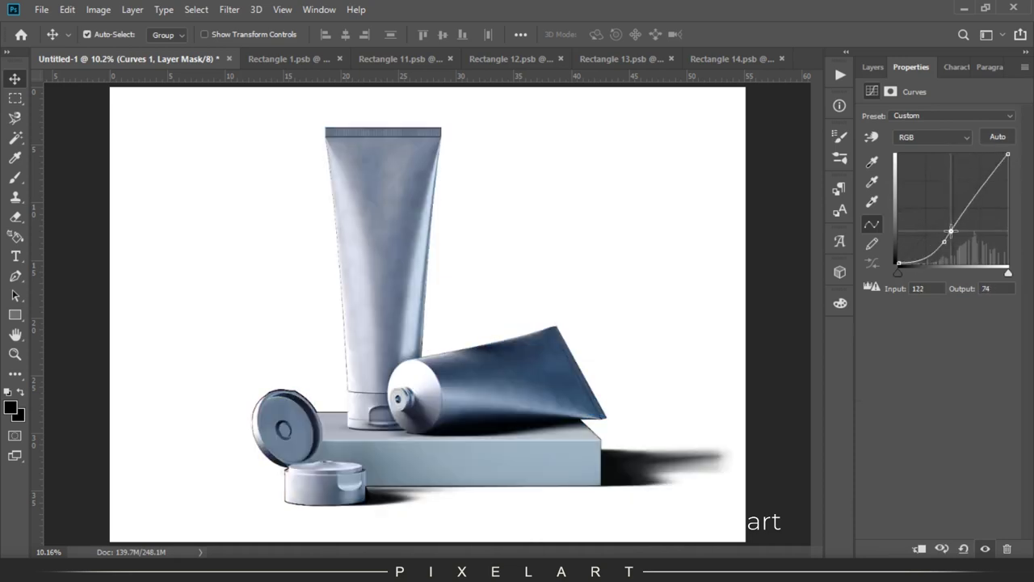
mouse_move(979, 194)
mouse_down()
mouse_move(963, 199)
mouse_move(962, 212)
mouse_up()
mouse_move(987, 180)
mouse_down()
mouse_move(987, 189)
mouse_move(976, 185)
mouse_up()
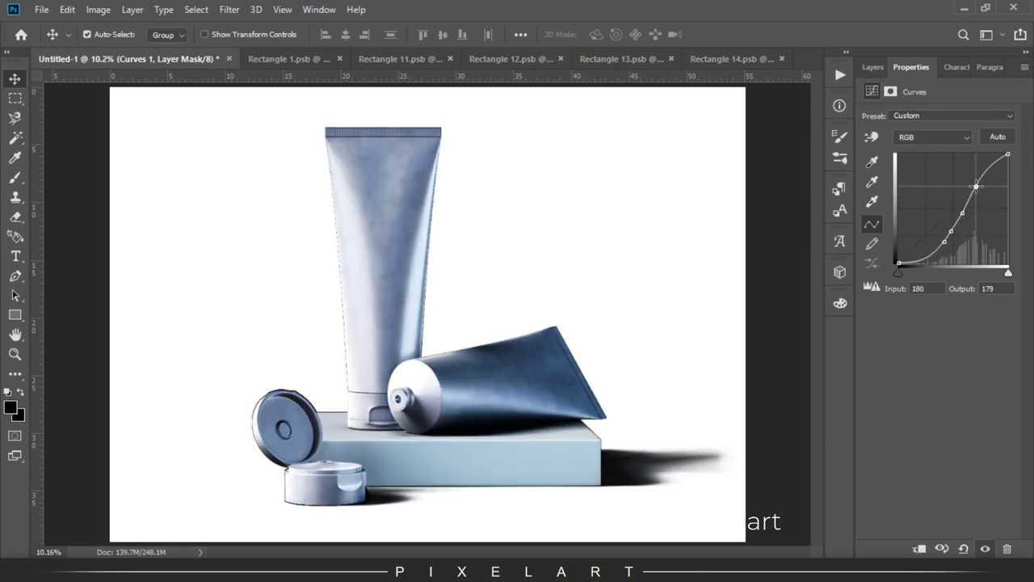
click(878, 69)
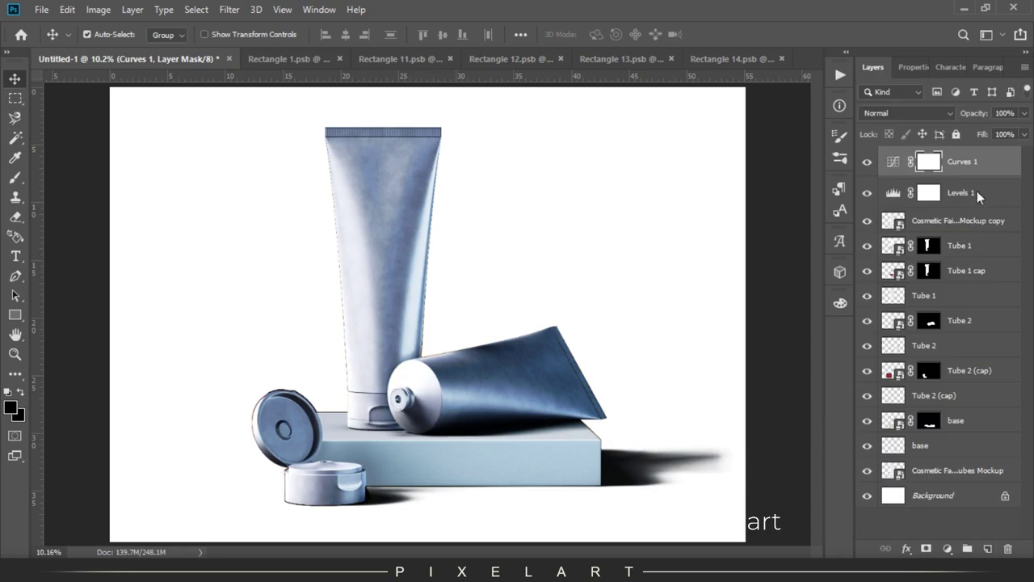
- Clip the Levels 1 and Curves 1 adjustments to the mockup copy
shift+click(973, 189)
right_click(973, 189)
click(880, 290)
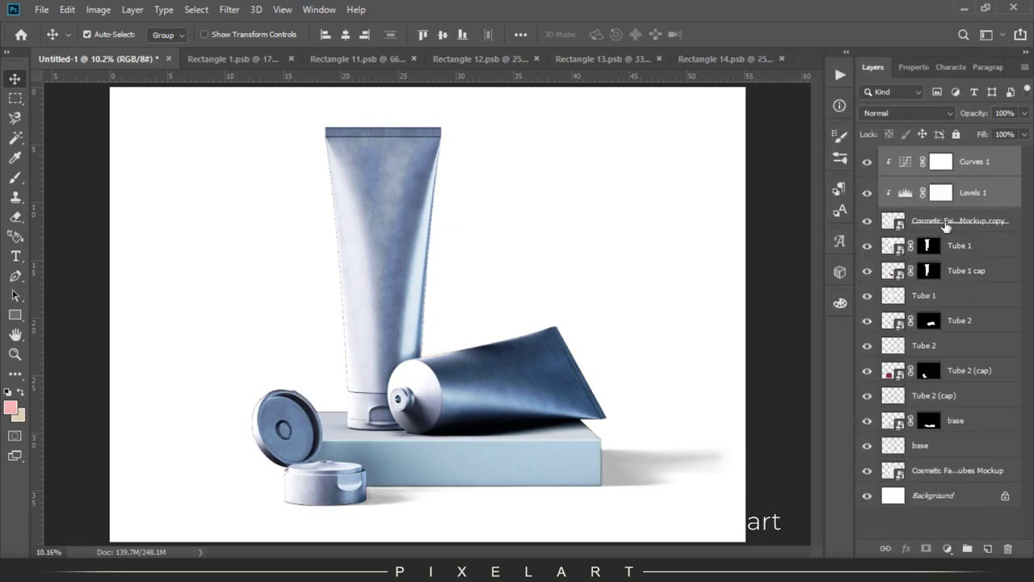
click(945, 222)
click(904, 112)
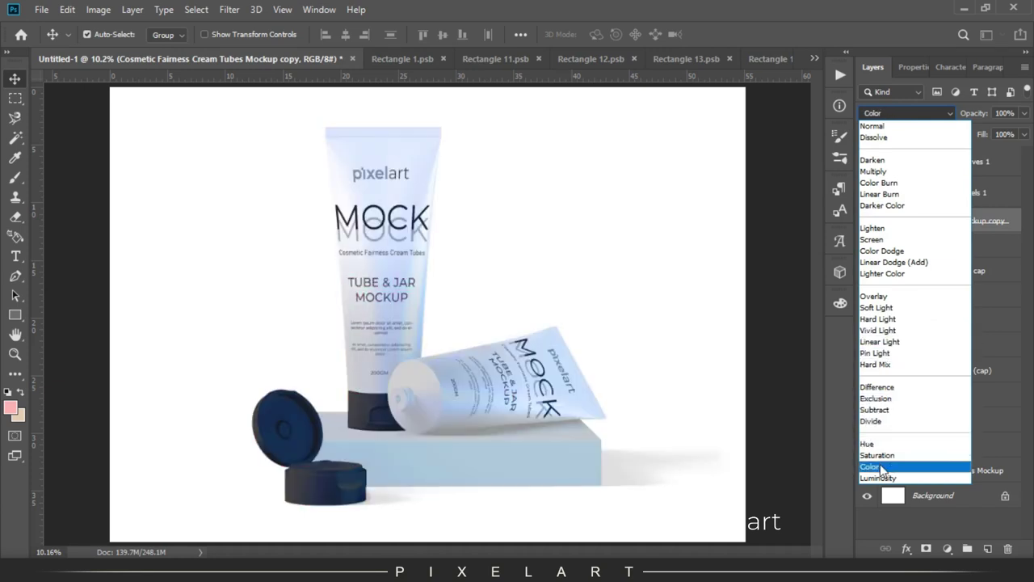
- Set the Mockup copy layer's blend mode to Soft Light
click(909, 308)
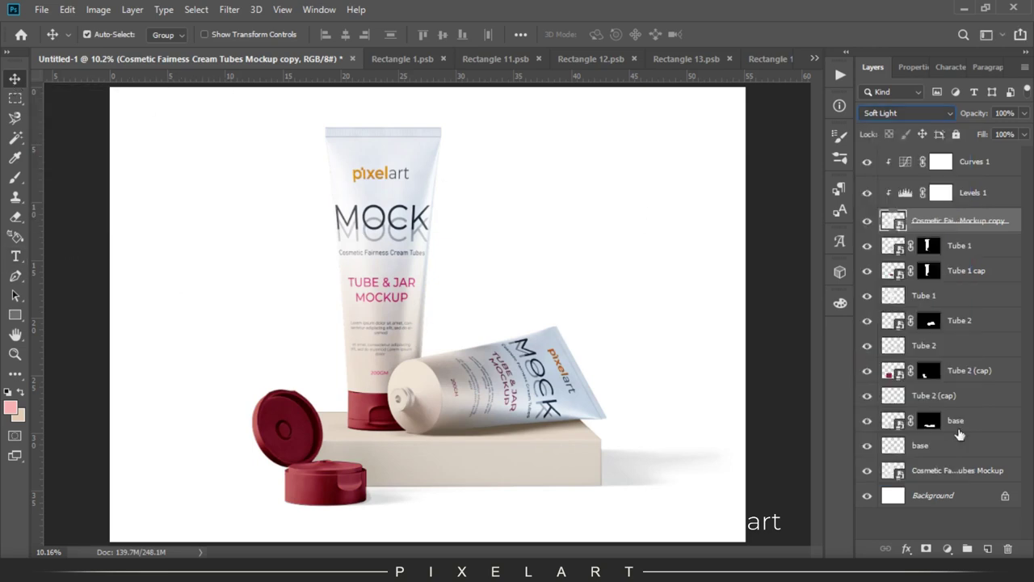
click(942, 496)
- Fill the Background layer with a vertical white-to-peach linear gradient using the Gradient tool
key(g)
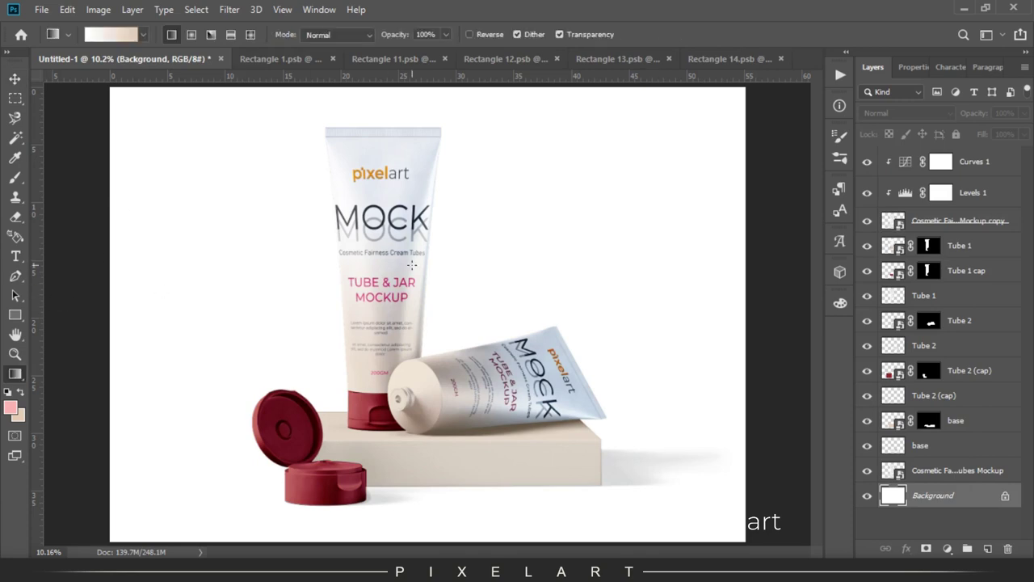
drag(412, 267, 412, 540)
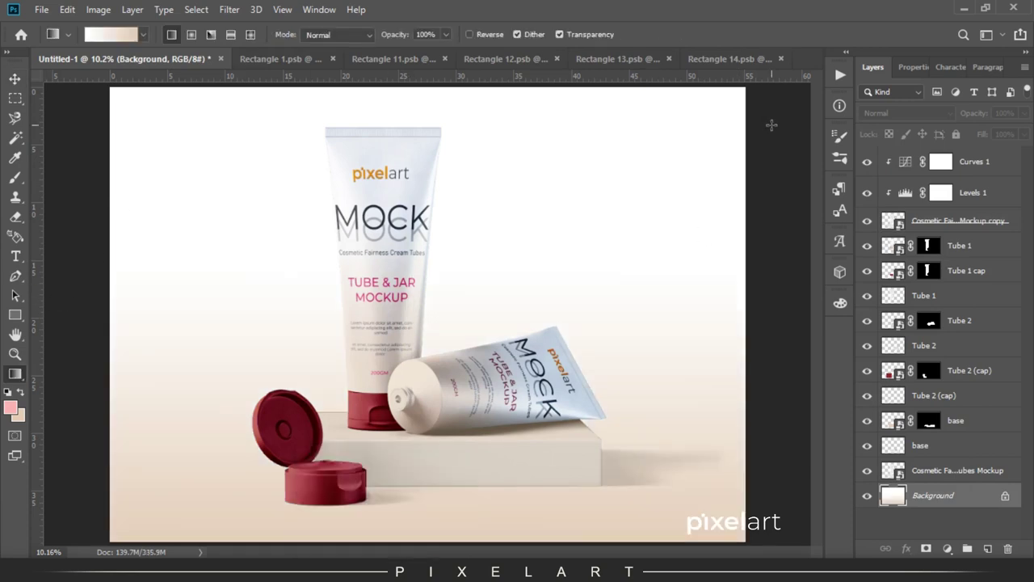
key(alt+v)
key(Escape)
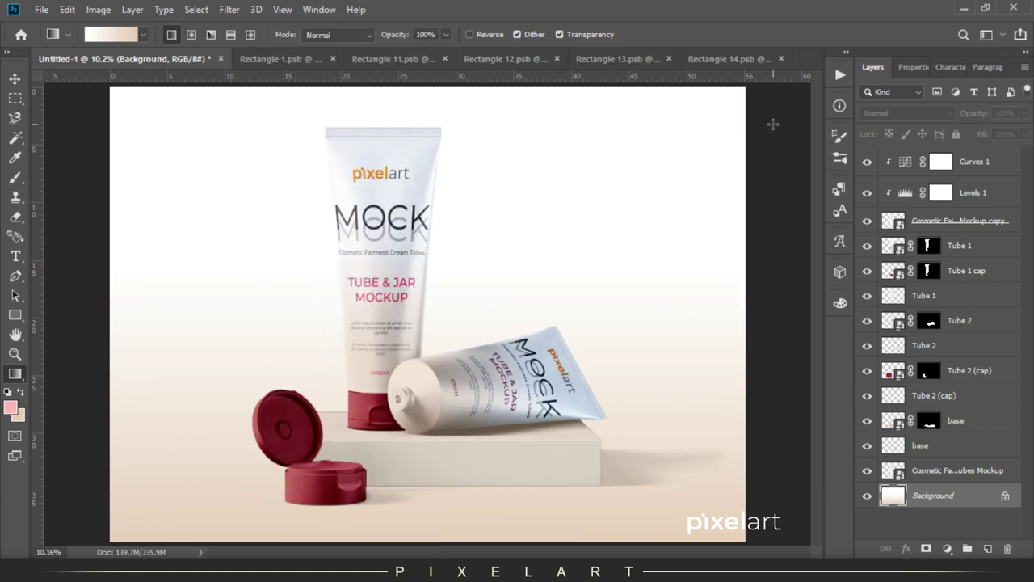